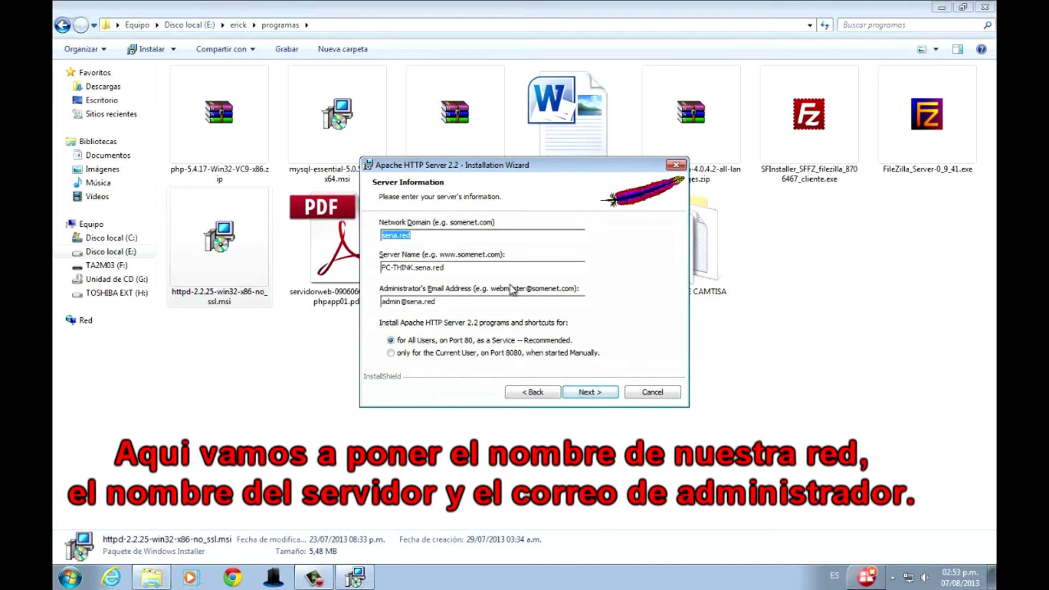
Set the Apache server name to localhost, enter the administrator's e-mail, and keep the port 80 service option.
{"action": "key", "text": "Tab"}
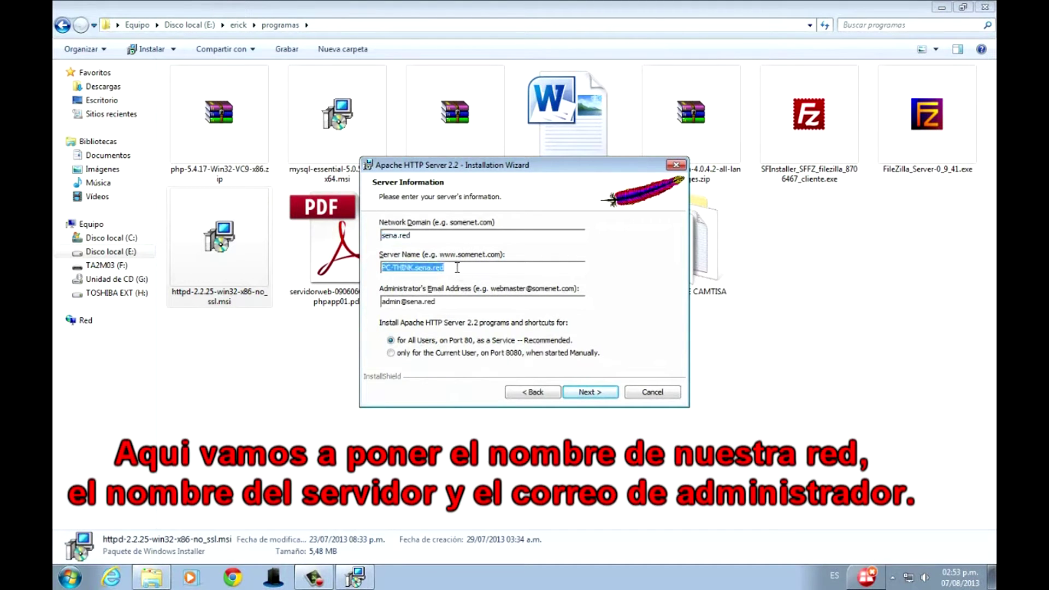
{"action": "type", "text": "localhost"}
{"action": "key", "text": "Tab"}
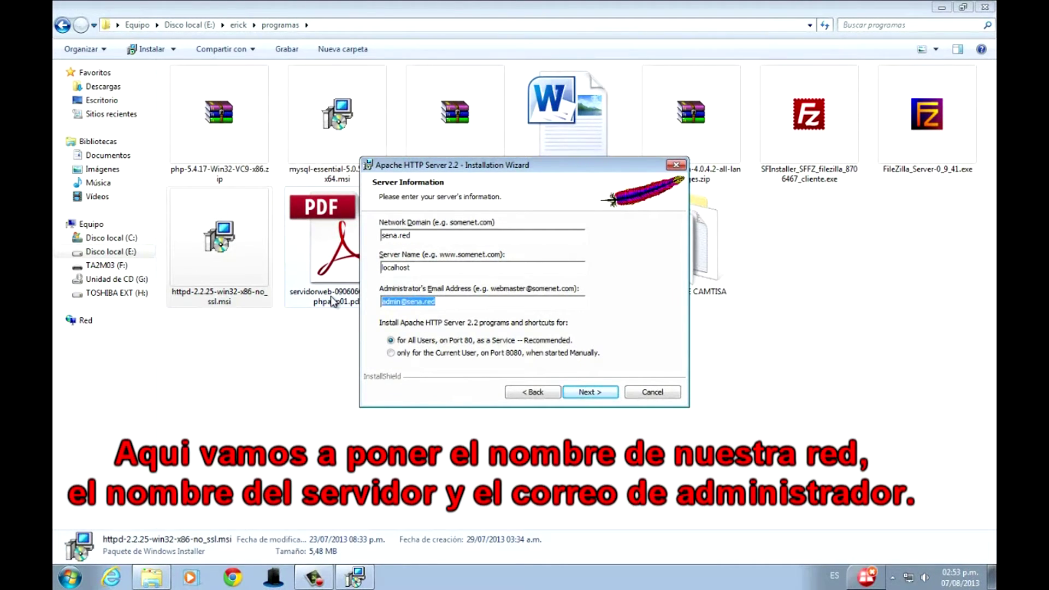
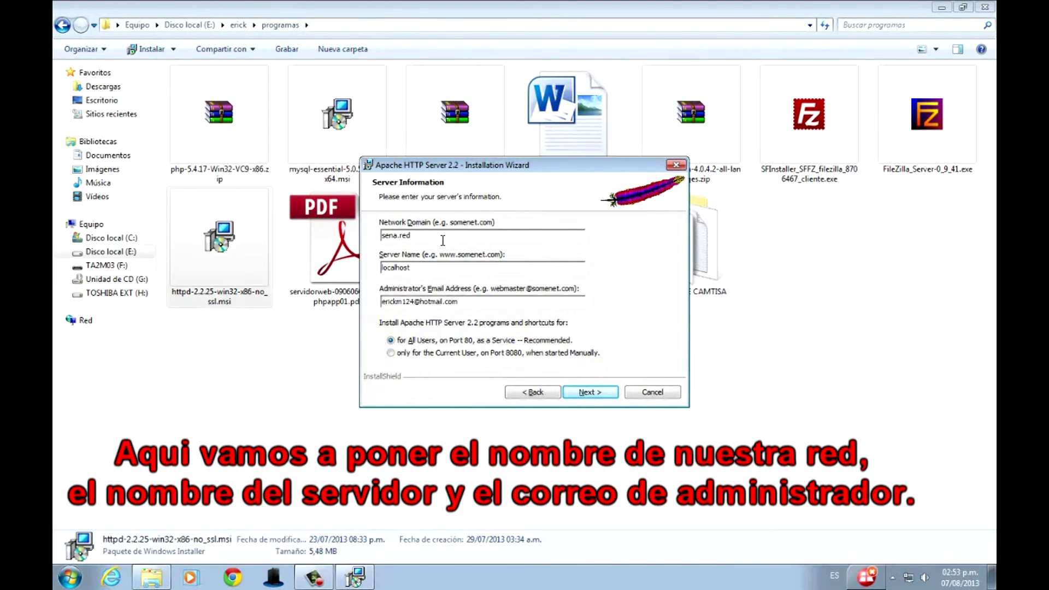
{"action": "left_click", "coordinate": [589, 396]}
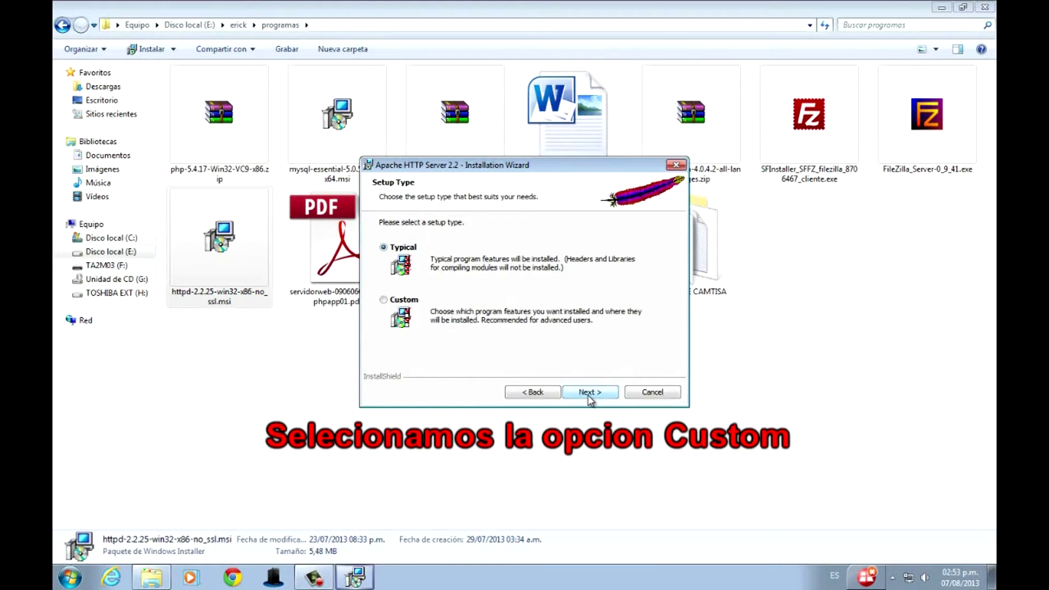
Choose a Custom setup and set the install folder to E:\appserver\apache2.2.
{"action": "left_click", "coordinate": [383, 301]}
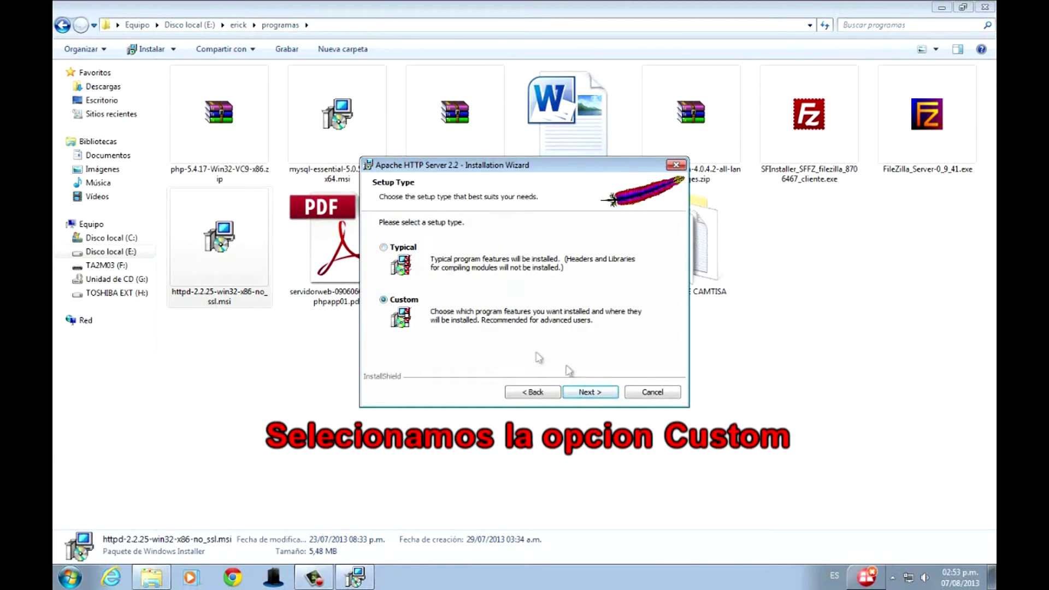
{"action": "left_click", "coordinate": [594, 394]}
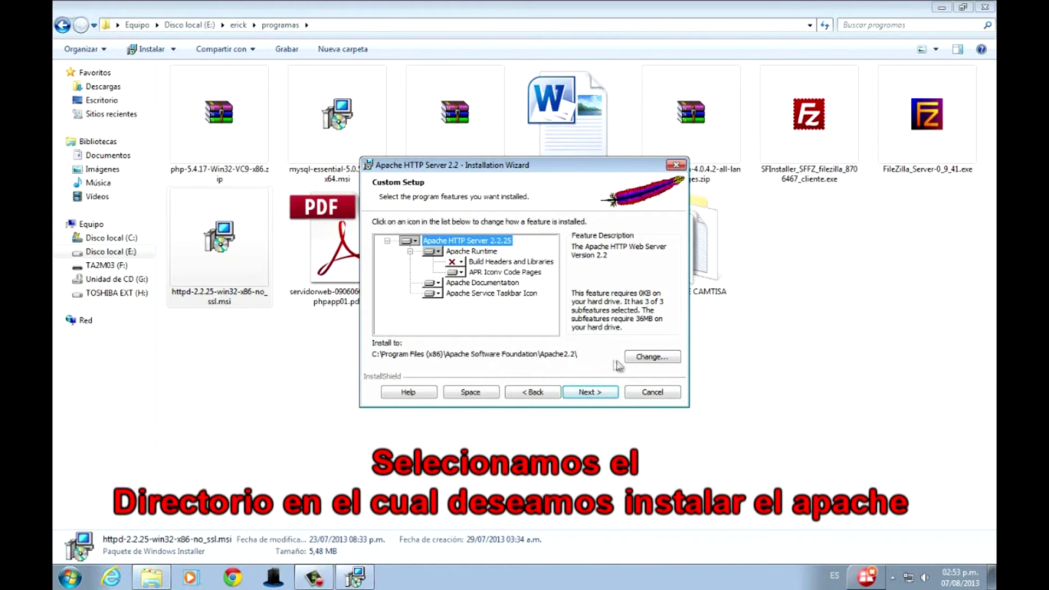
{"action": "left_click", "coordinate": [636, 357]}
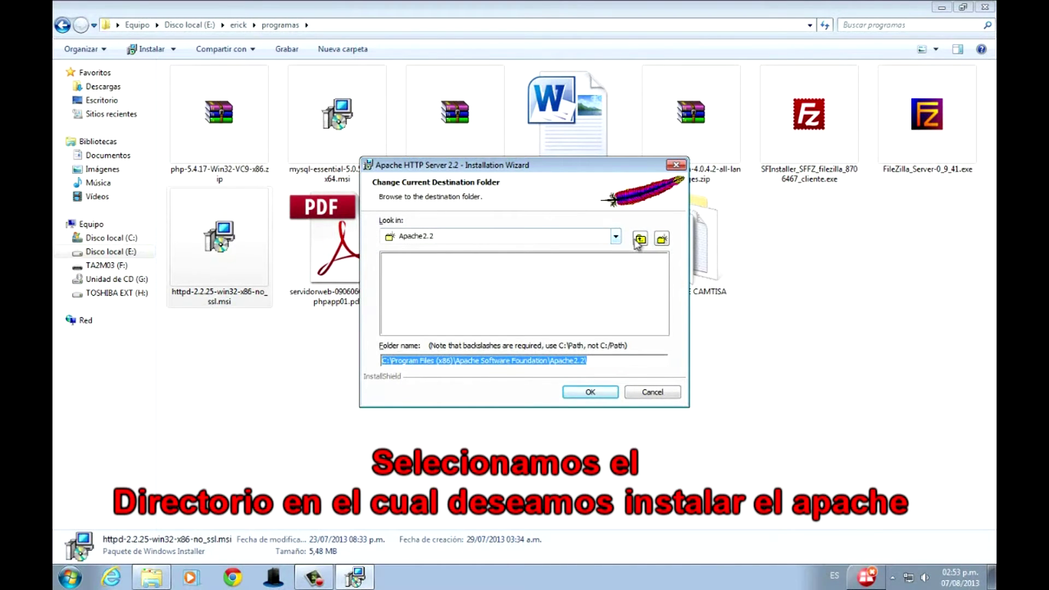
{"action": "left_click", "coordinate": [616, 243]}
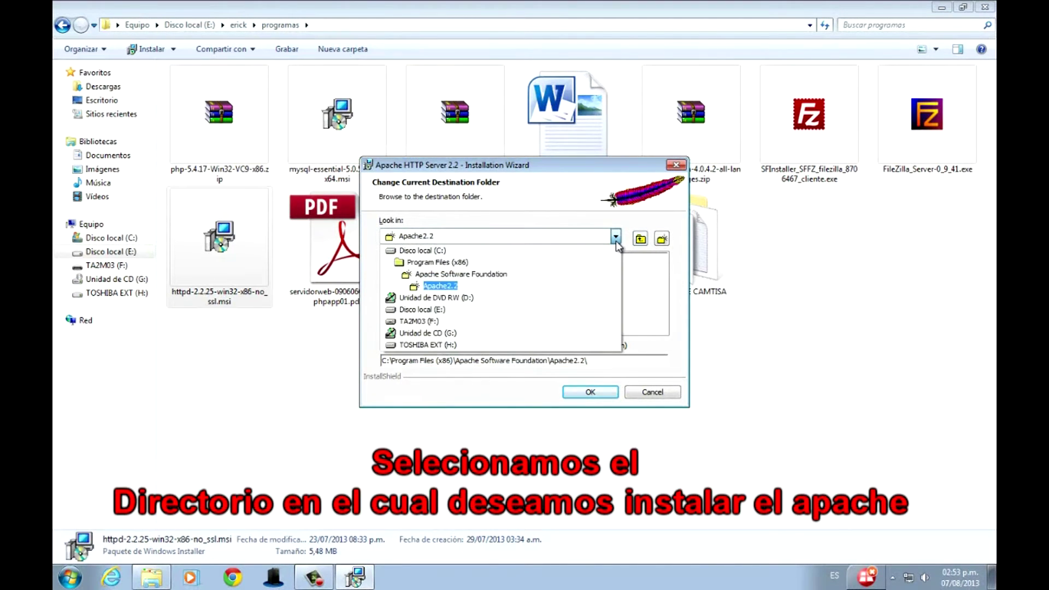
{"action": "left_click", "coordinate": [448, 309]}
{"action": "double_click", "coordinate": [422, 271]}
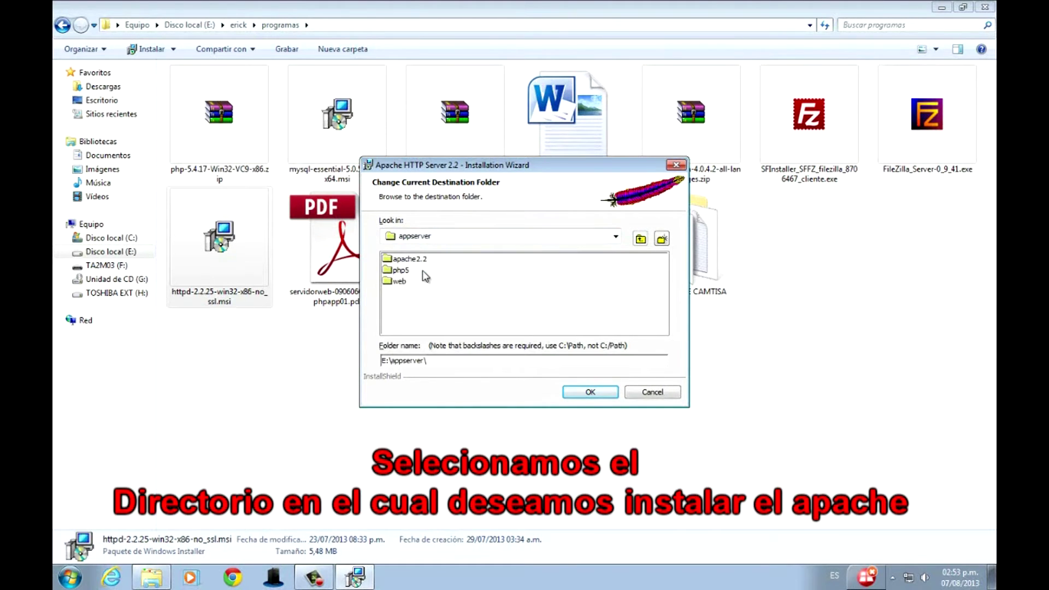
{"action": "left_click", "coordinate": [422, 259]}
{"action": "left_click", "coordinate": [583, 394]}
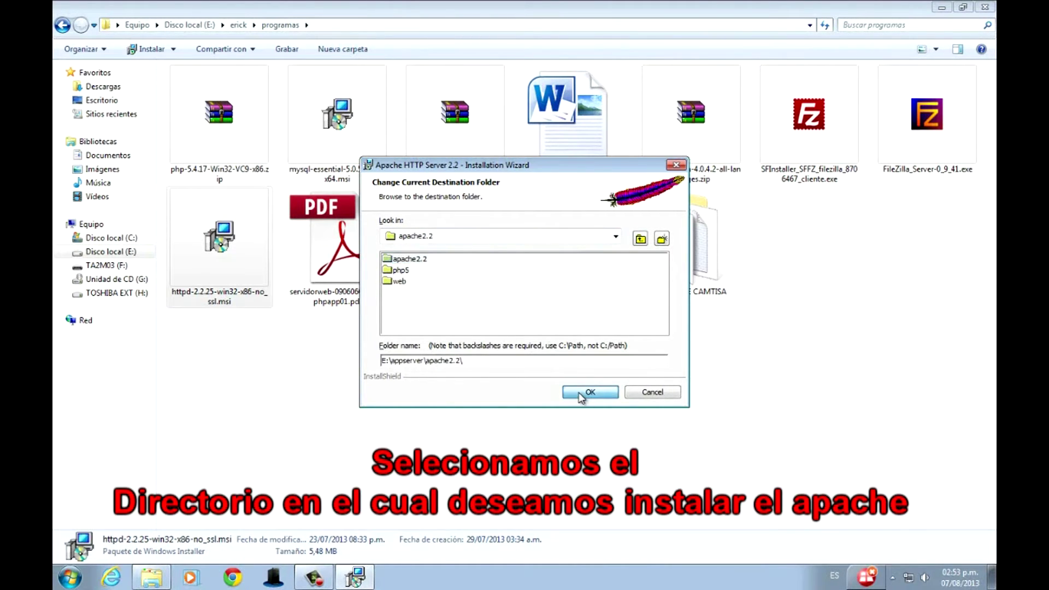
Install Apache 2.2.25 and finish the wizard.
{"action": "left_click", "coordinate": [590, 393]}
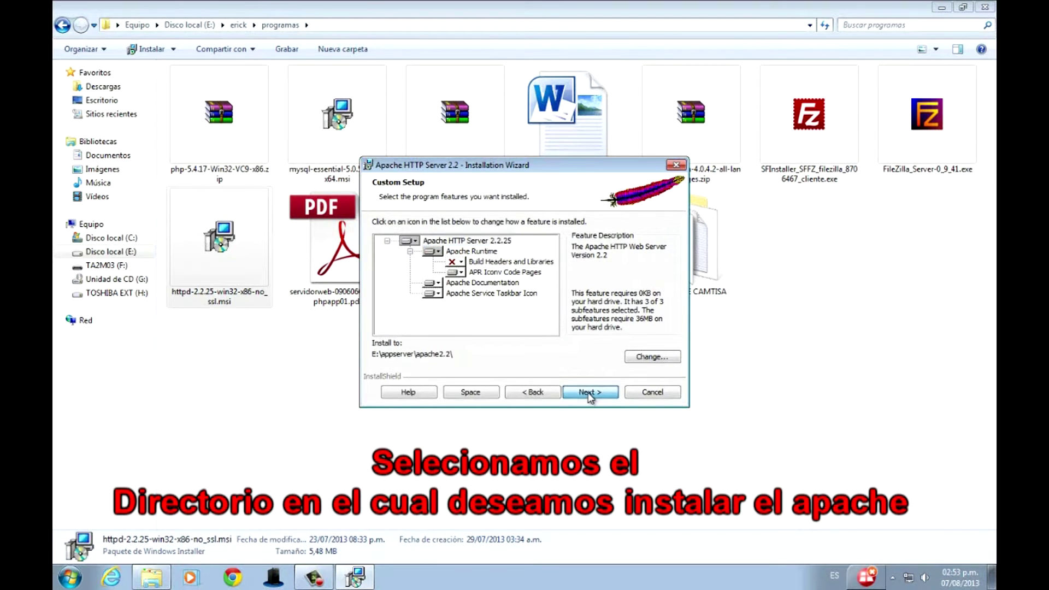
{"action": "left_click", "coordinate": [590, 392]}
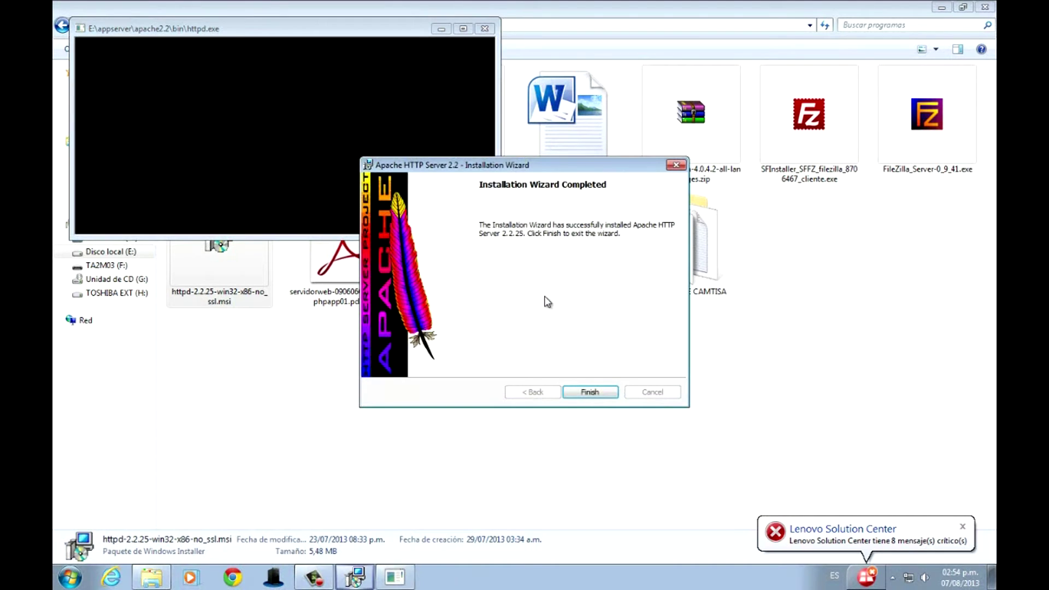
{"action": "left_click", "coordinate": [596, 392]}
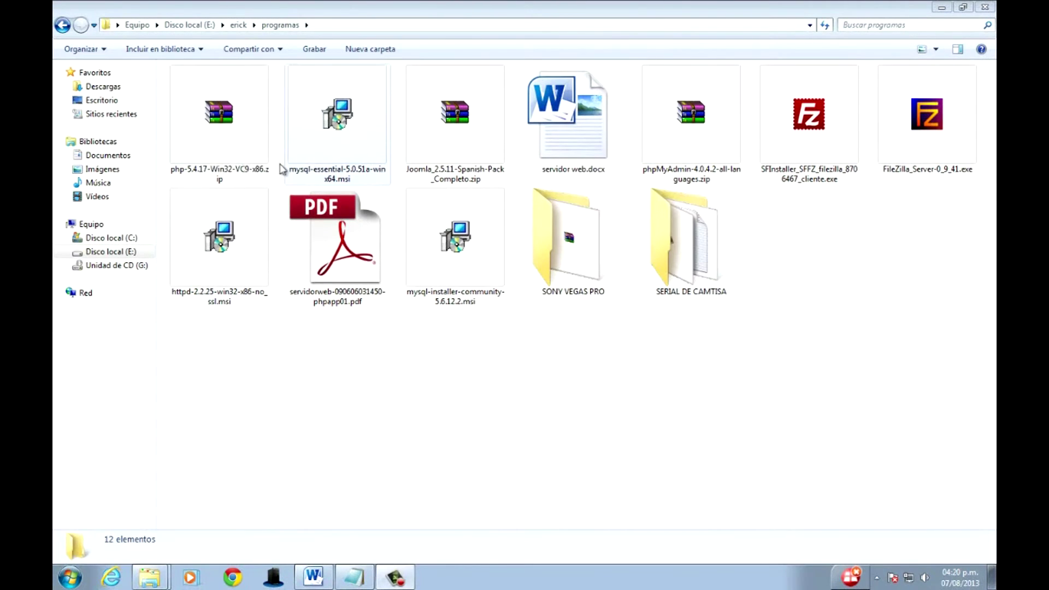
Extract php-5.4.17-Win32-VC9-x86.zip with WinRAR into E:\appserver\php5 and bring up that folder.
{"action": "left_click", "coordinate": [215, 144]}
{"action": "right_click", "coordinate": [247, 142]}
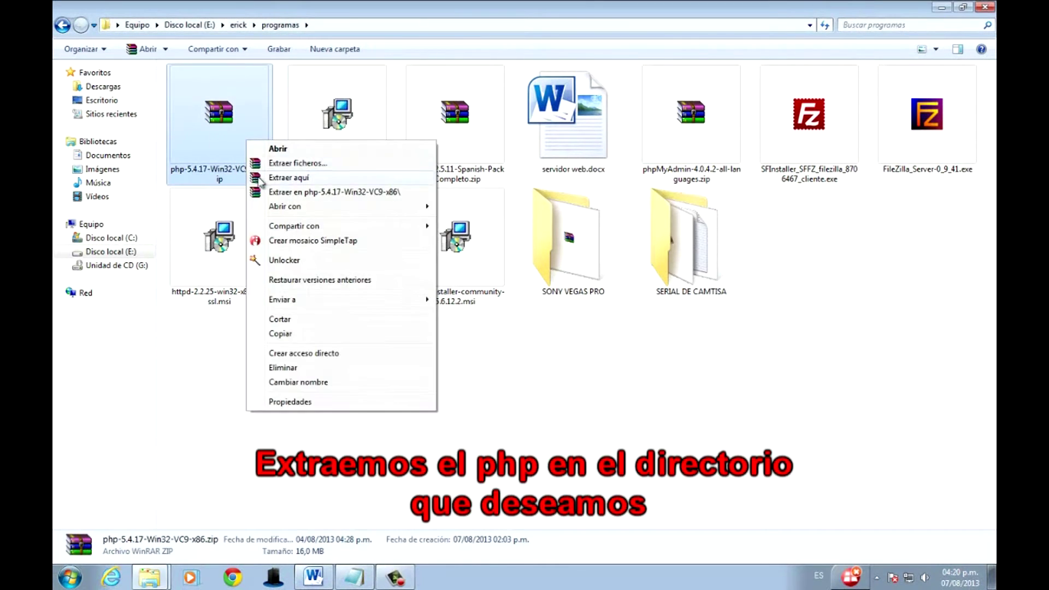
{"action": "left_click", "coordinate": [294, 163]}
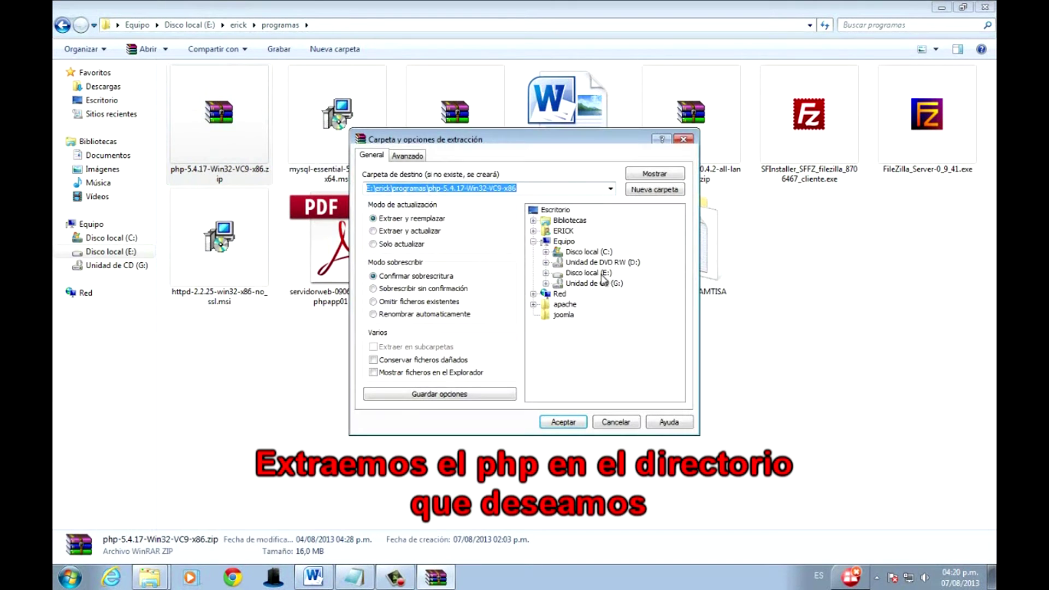
{"action": "left_click", "coordinate": [603, 274]}
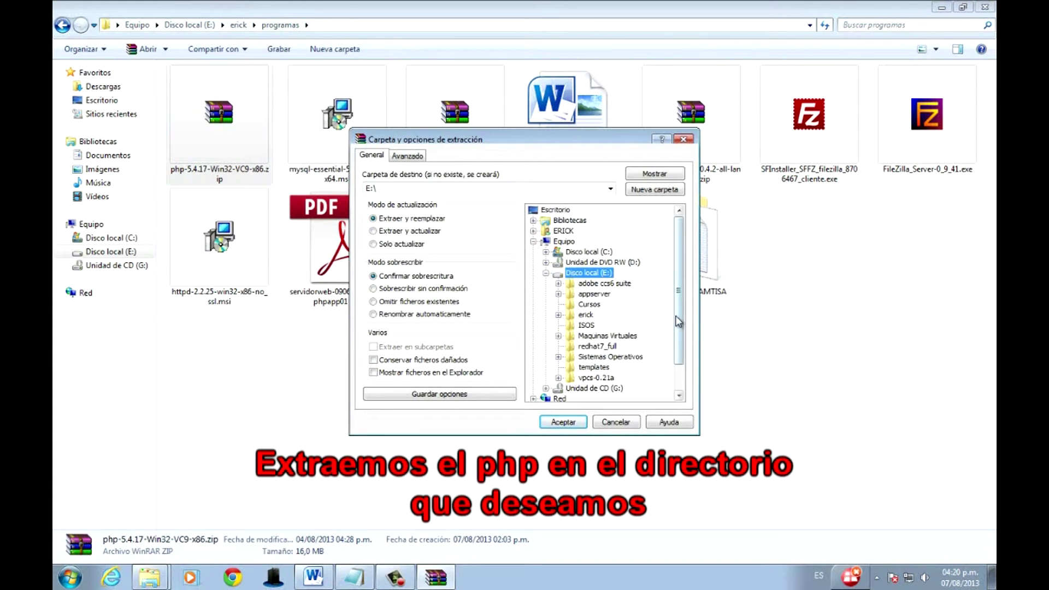
{"action": "double_click", "coordinate": [593, 294]}
{"action": "left_click", "coordinate": [599, 316]}
{"action": "left_click", "coordinate": [562, 422]}
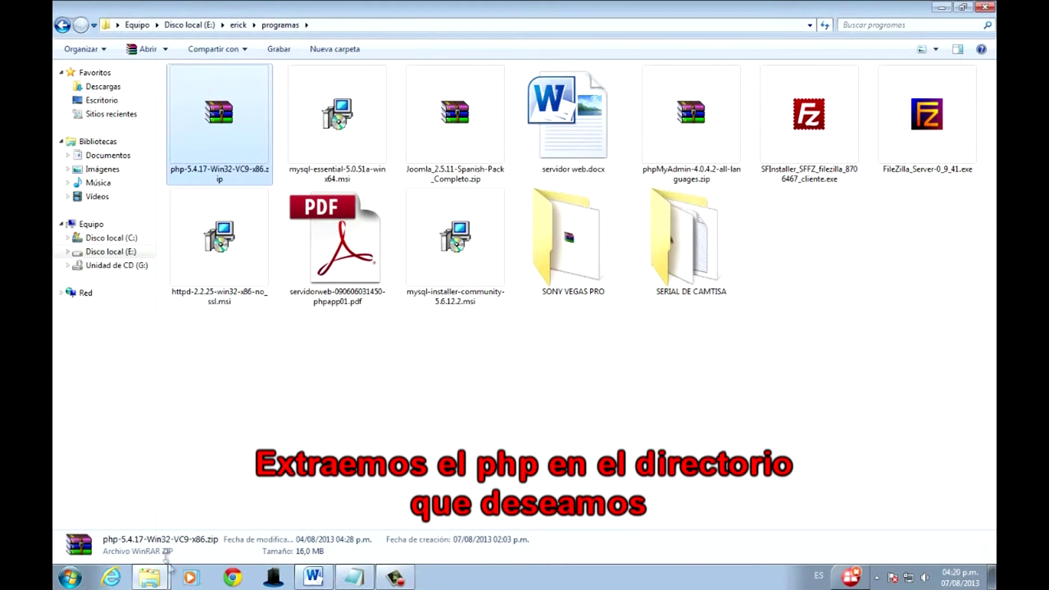
{"action": "mouse_move", "coordinate": [160, 577]}
{"action": "left_click", "coordinate": [141, 548]}
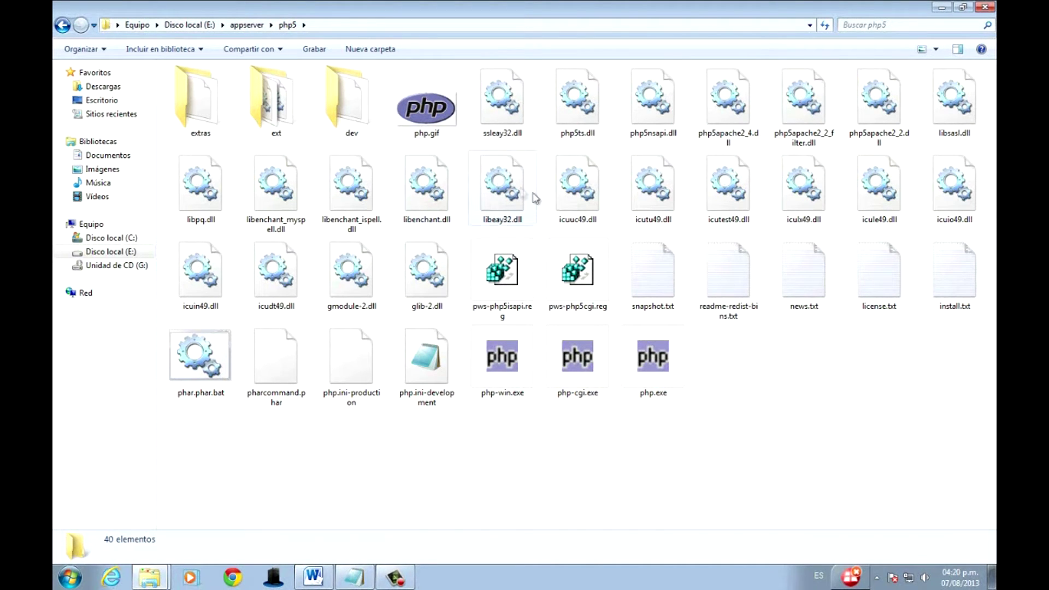
Rename php.ini-development to php.ini, confirming the extension change.
{"action": "left_click", "coordinate": [432, 377]}
{"action": "right_click", "coordinate": [432, 389]}
{"action": "left_click", "coordinate": [488, 359]}
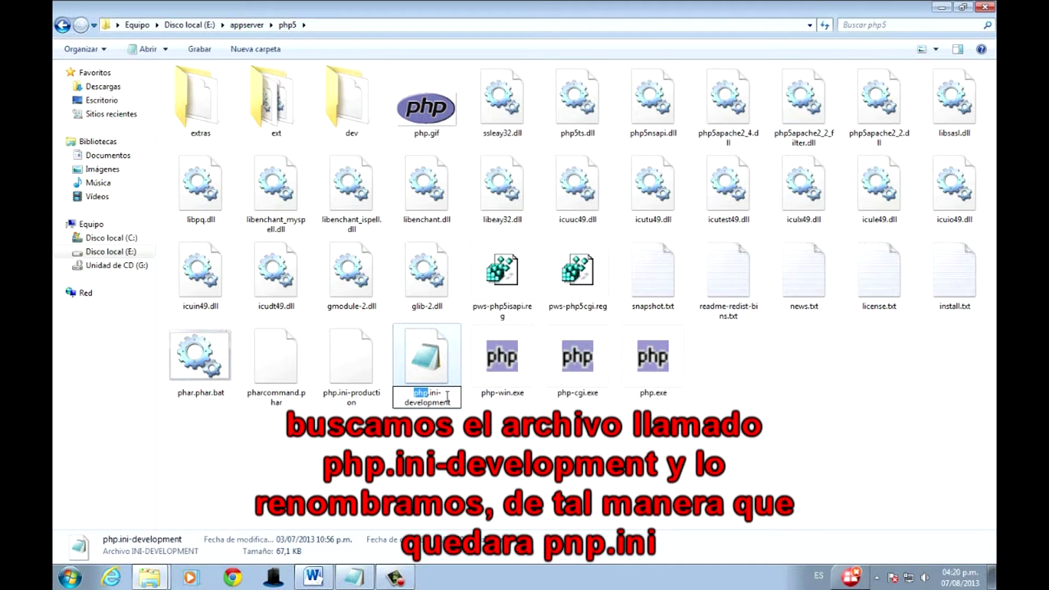
{"action": "left_click_drag", "start_coordinate": [439, 391], "coordinate": [461, 405]}
{"action": "key", "text": "BackSpace"}
{"action": "key", "text": "Return"}
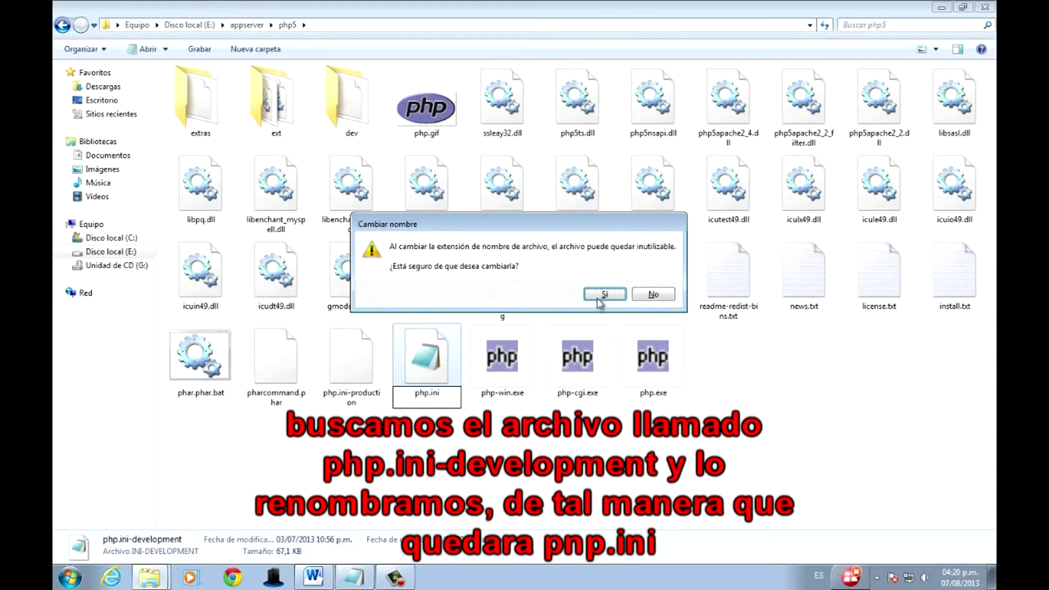
{"action": "left_click", "coordinate": [601, 296]}
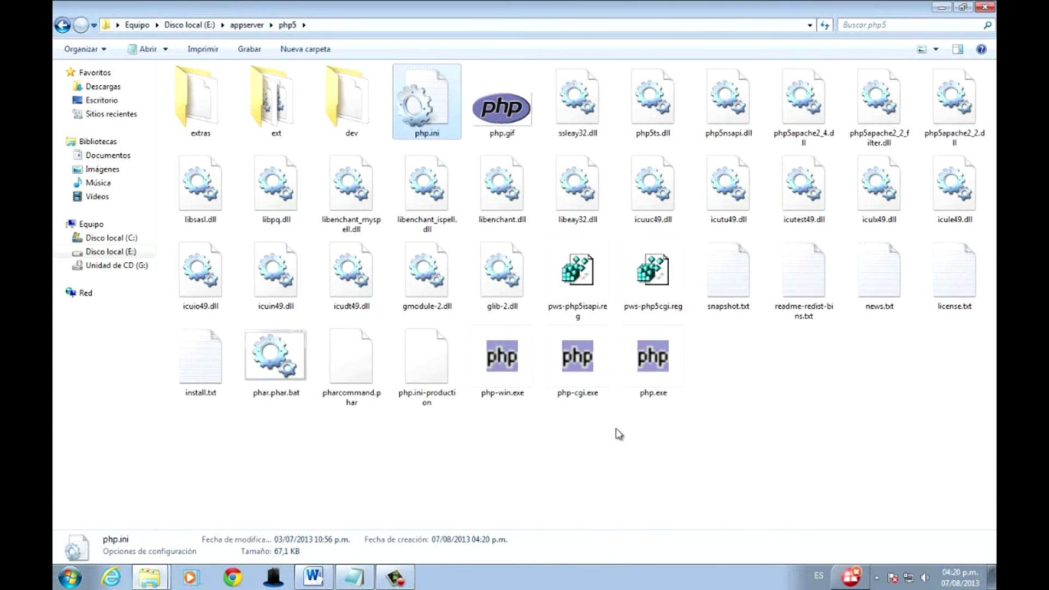
Copy php.ini into the root of drive C:.
{"action": "right_click", "coordinate": [423, 115]}
{"action": "left_click", "coordinate": [477, 364]}
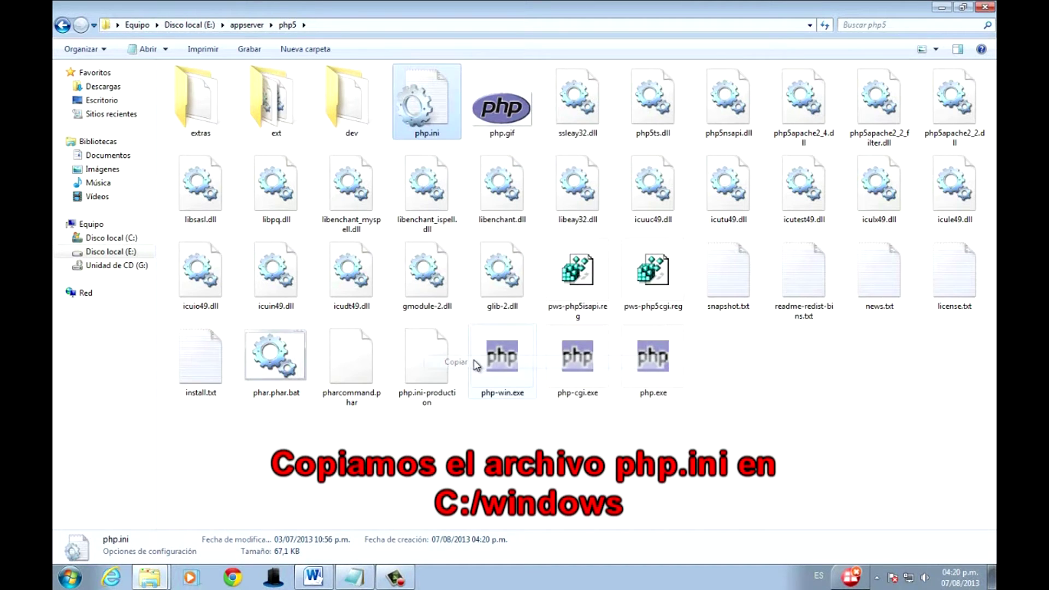
{"action": "left_click", "coordinate": [120, 240]}
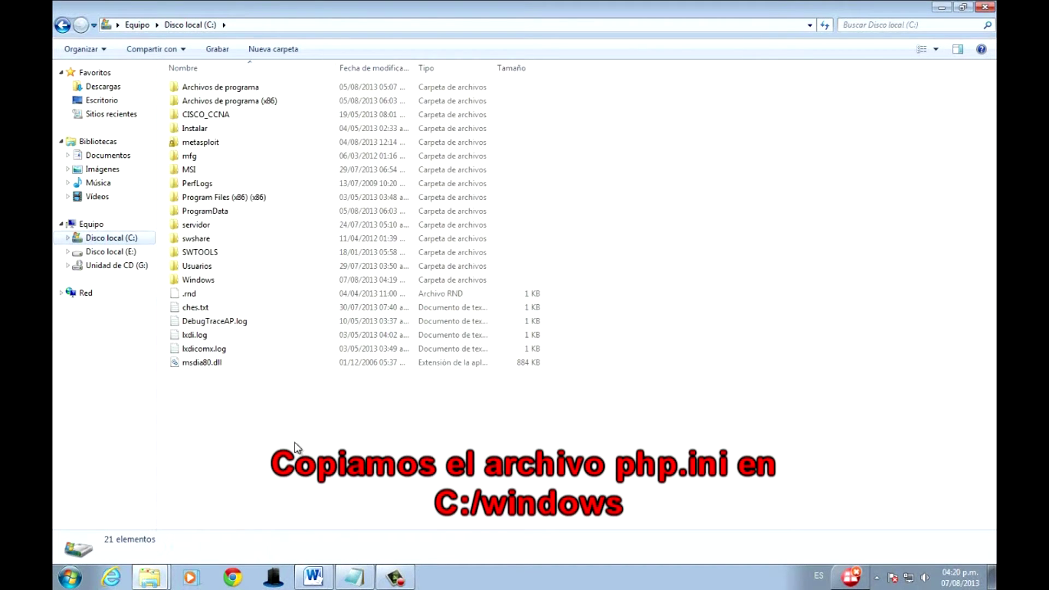
{"action": "right_click", "coordinate": [206, 392]}
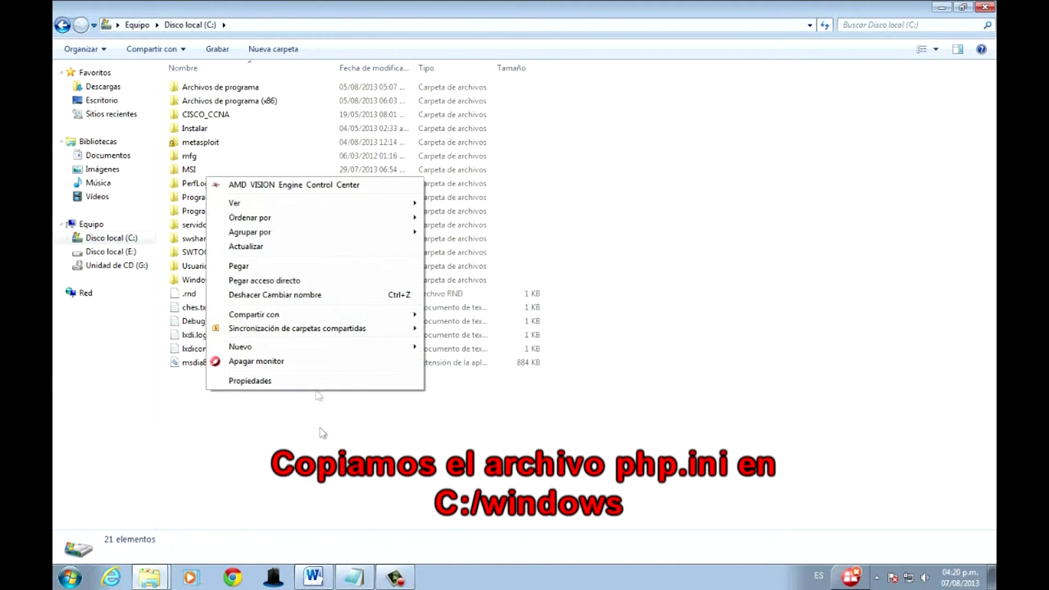
{"action": "left_click", "coordinate": [271, 266]}
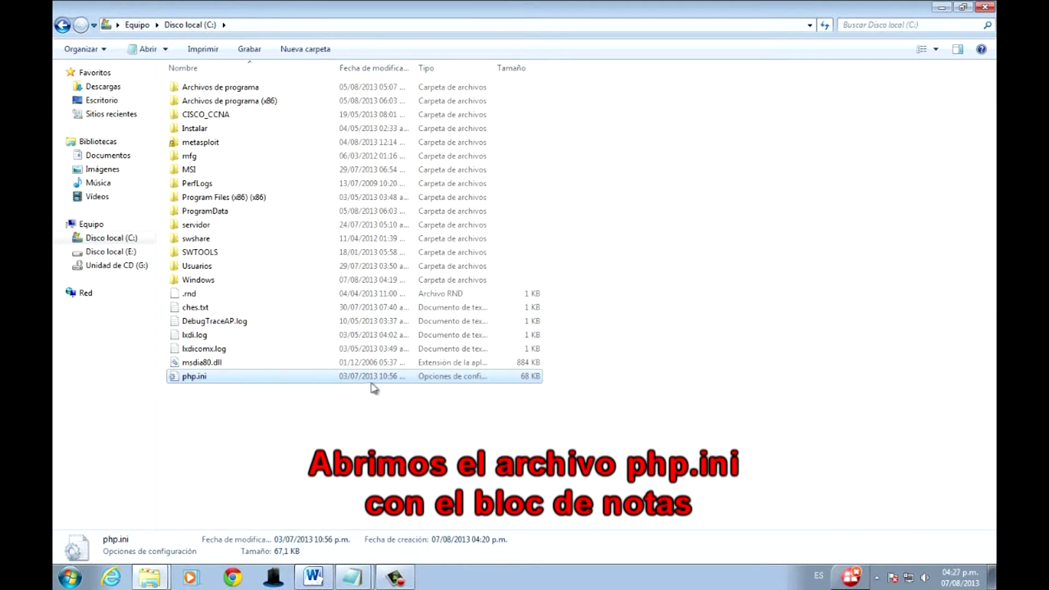
{"action": "right_click", "coordinate": [346, 378]}
Open php.ini in a maximized Notepad window alongside the Word setup notes.
{"action": "mouse_move", "coordinate": [499, 134]}
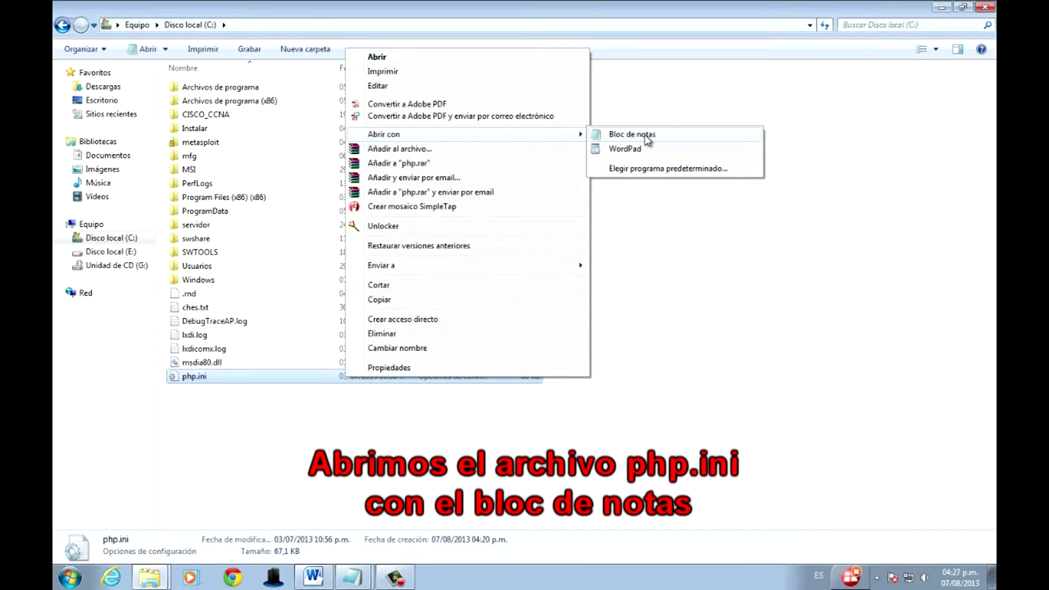
{"action": "left_click", "coordinate": [647, 137]}
{"action": "left_click", "coordinate": [935, 91]}
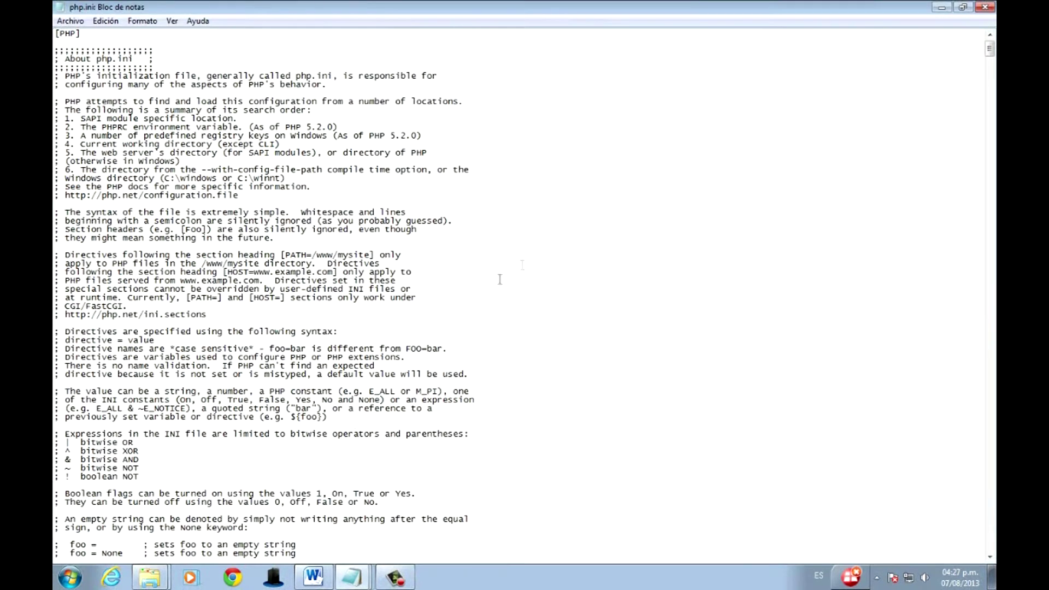
{"action": "mouse_move", "coordinate": [344, 580]}
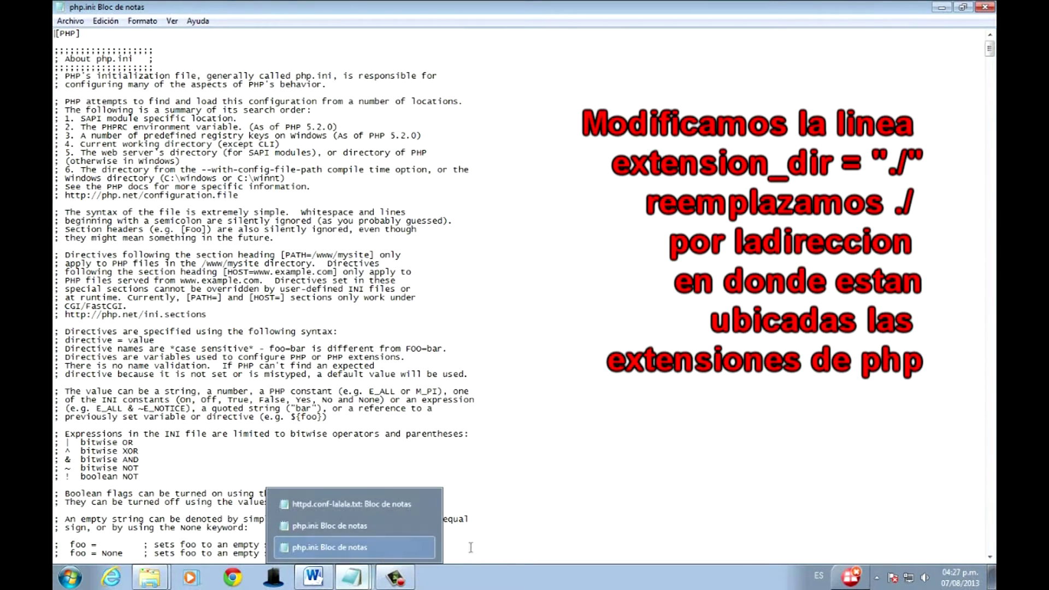
{"action": "left_click", "coordinate": [322, 581]}
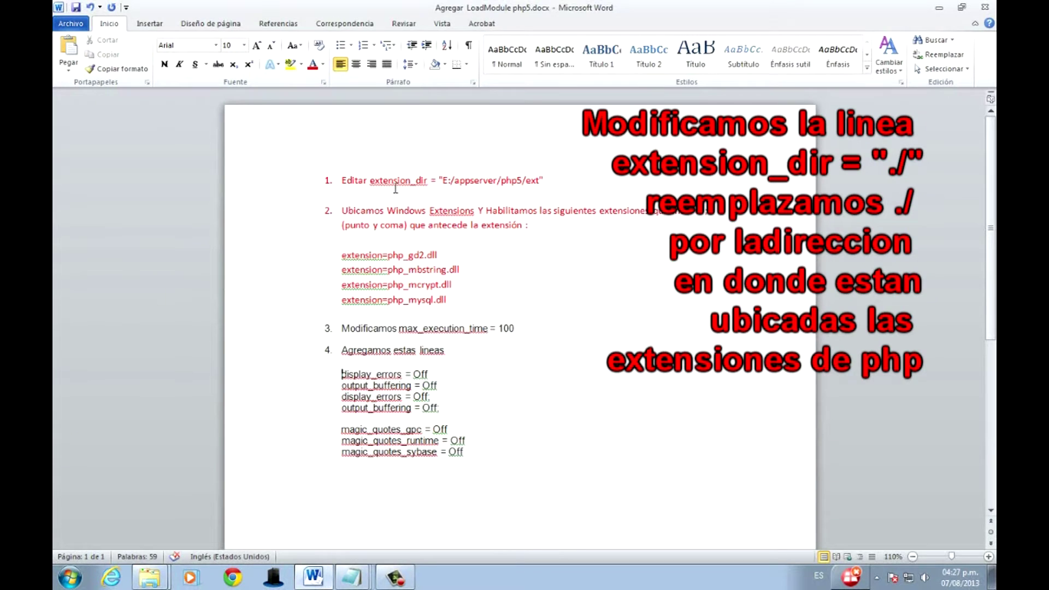
{"action": "key", "text": "alt+Tab"}
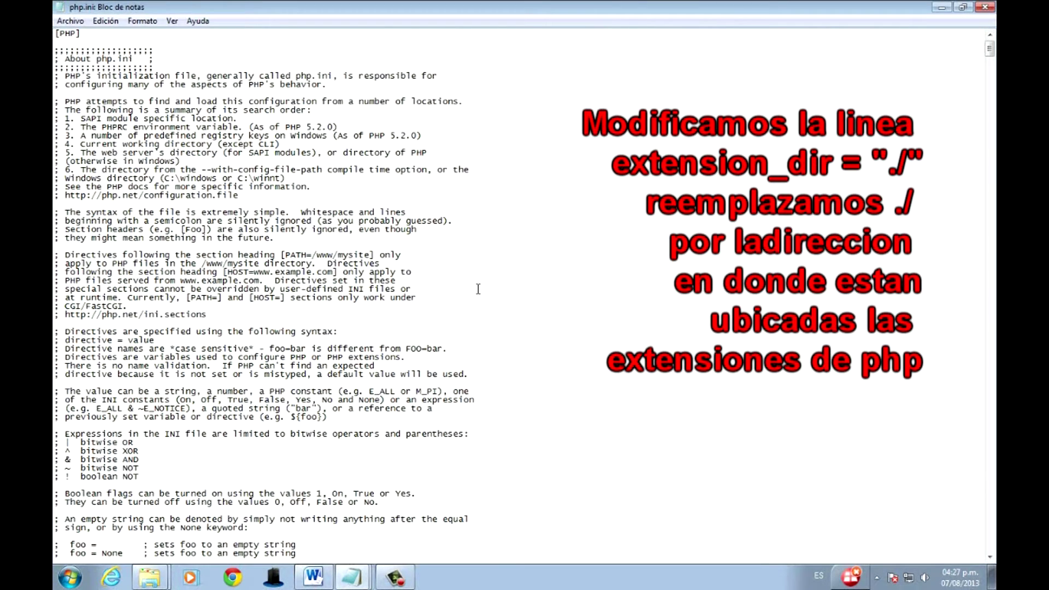
Search php.ini for the extension_dir directive.
{"action": "key", "text": "ctrl+b"}
{"action": "type", "text": "exte"}
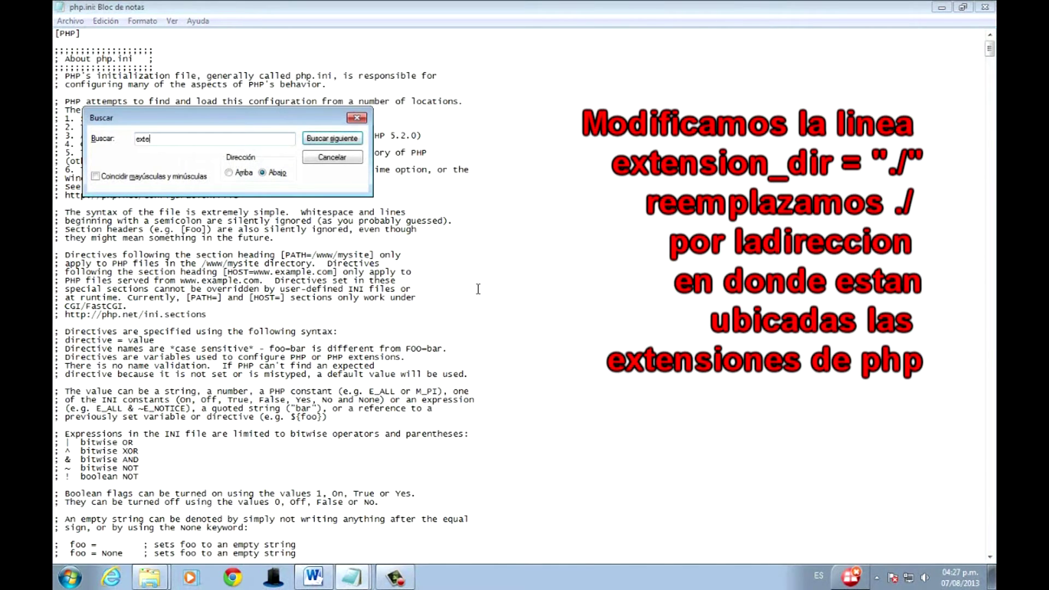
{"action": "key", "text": "Return"}
{"action": "key", "text": "Return"}
{"action": "key", "text": "Return"}
{"action": "key", "text": "Return"}
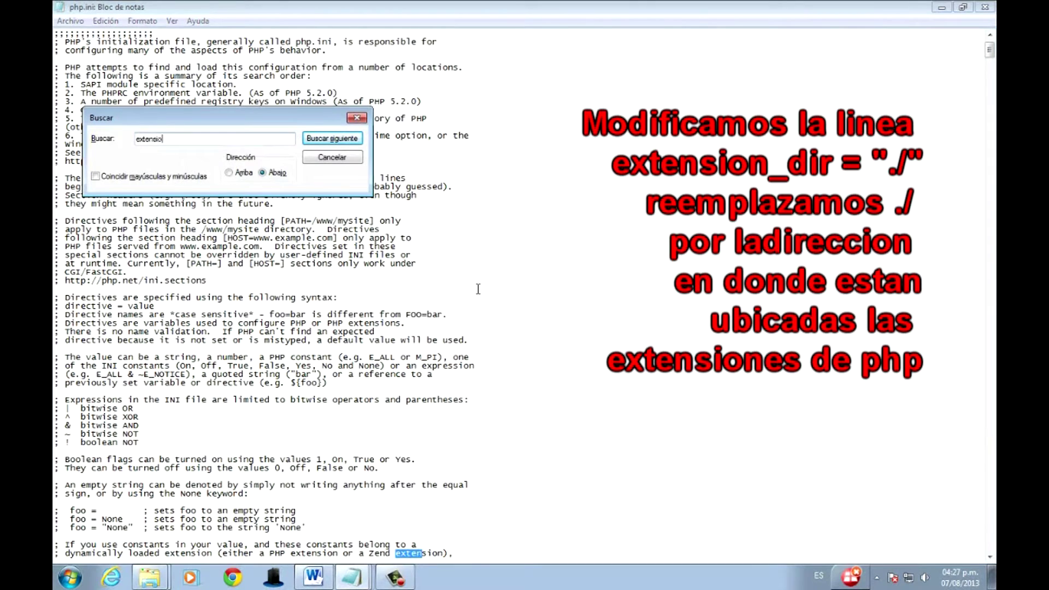
{"action": "type", "text": "nsion_dir"}
{"action": "key", "text": "Return"}
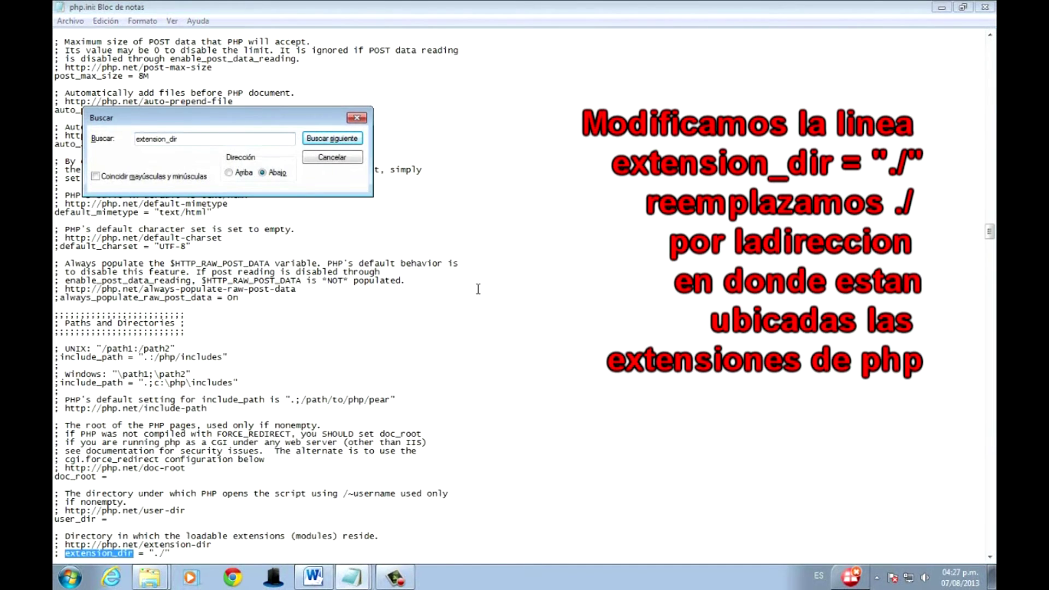
Replace extension_dir's ./ value with E:/appserver/php5/ext copied from the Word notes.
{"action": "left_click", "coordinate": [313, 576]}
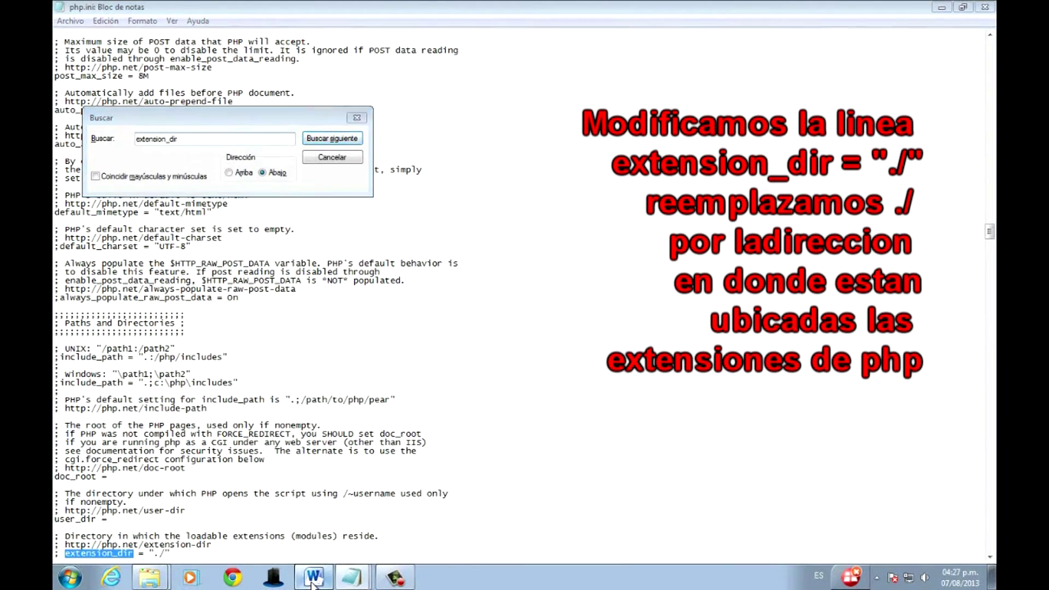
{"action": "left_click_drag", "start_coordinate": [444, 180], "coordinate": [537, 189]}
{"action": "key", "text": "ctrl+c"}
{"action": "key", "text": "alt+Tab"}
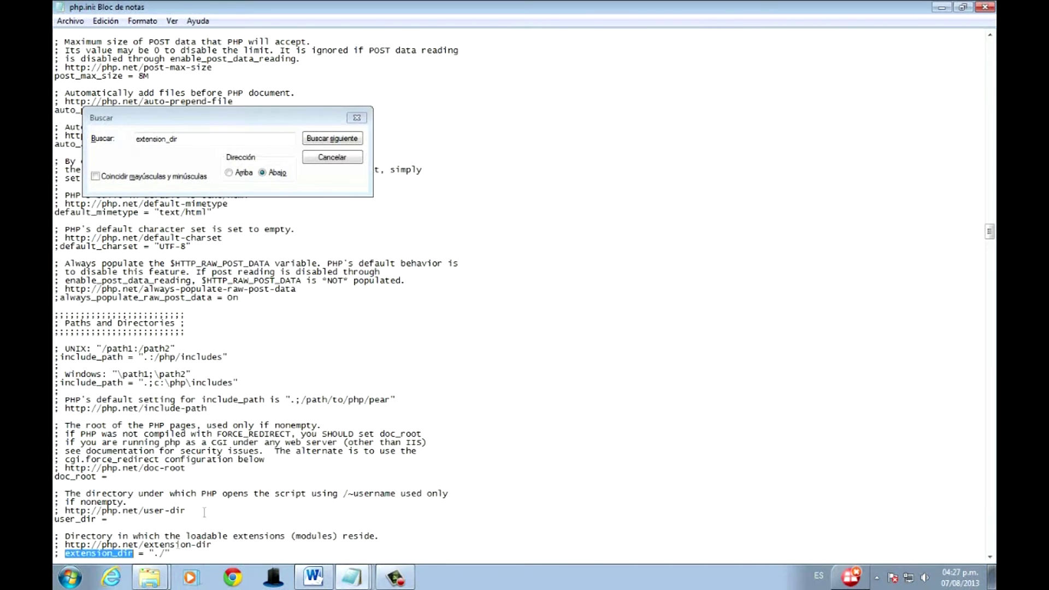
{"action": "left_click_drag", "start_coordinate": [154, 554], "coordinate": [167, 554]}
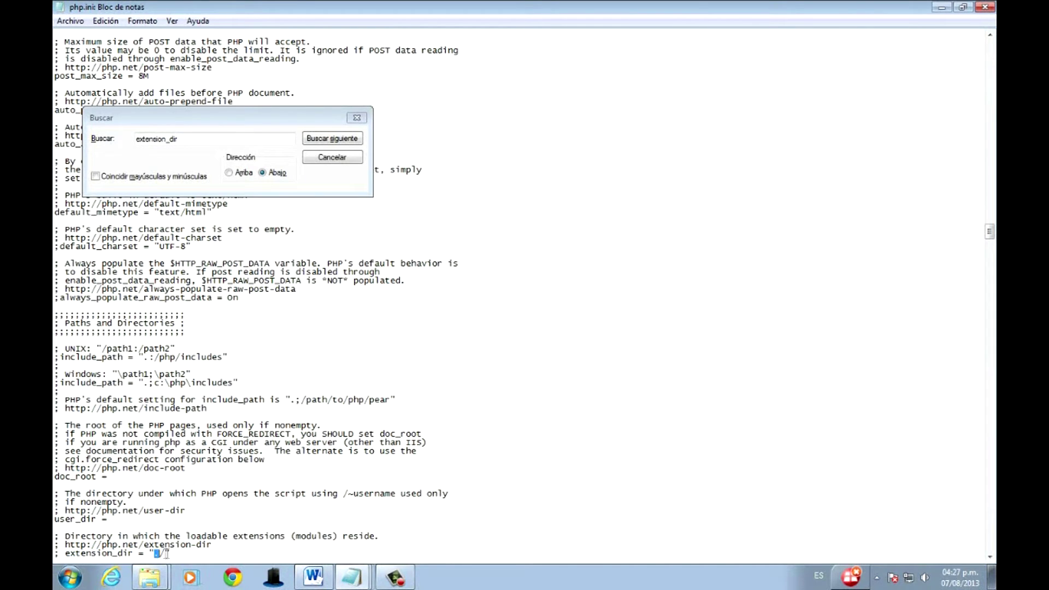
{"action": "key", "text": "ctrl+v"}
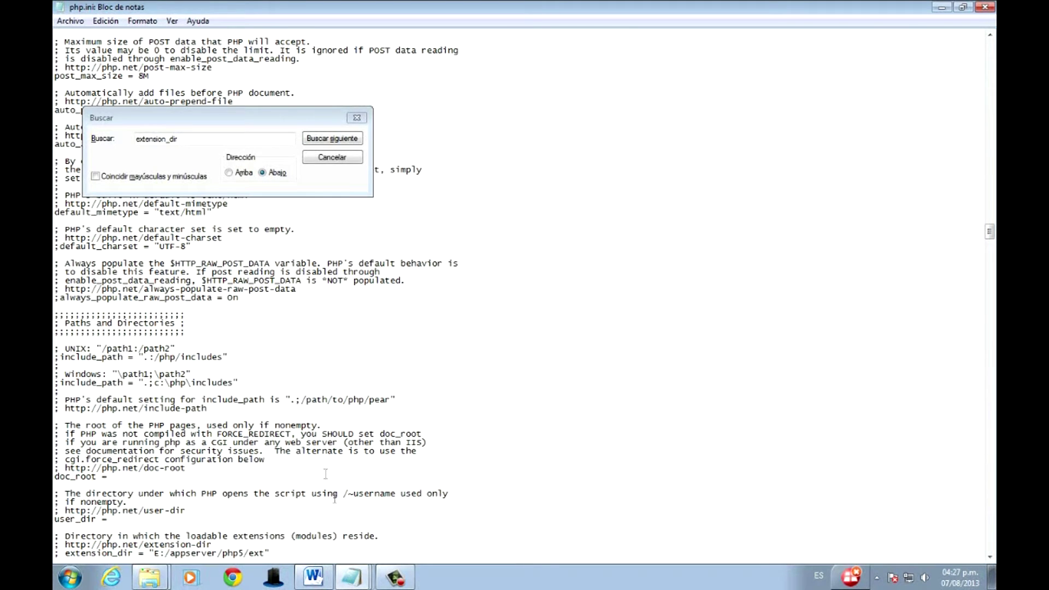
{"action": "left_click", "coordinate": [314, 577]}
{"action": "left_click_drag", "start_coordinate": [343, 211], "coordinate": [509, 233]}
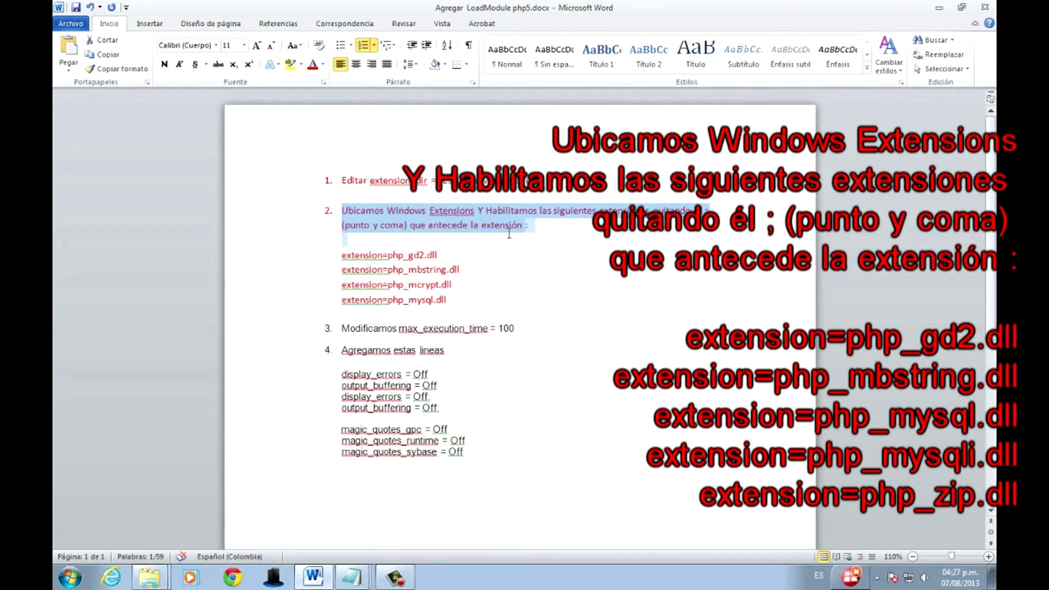
{"action": "left_click", "coordinate": [477, 270]}
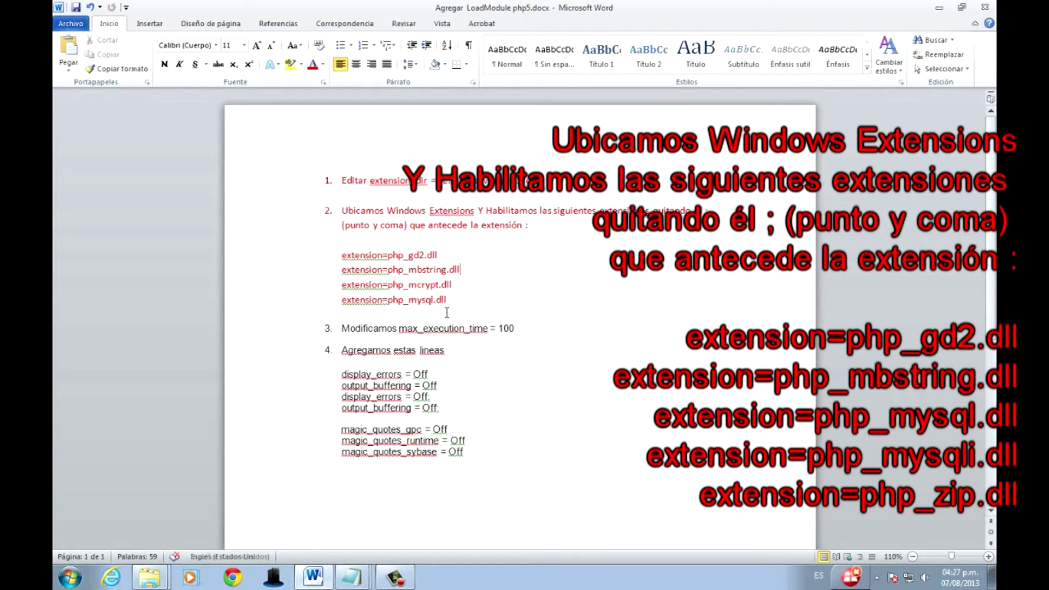
{"action": "key", "text": "alt+Tab"}
{"action": "key", "text": "alt+Tab"}
{"action": "key", "text": "alt+Tab"}
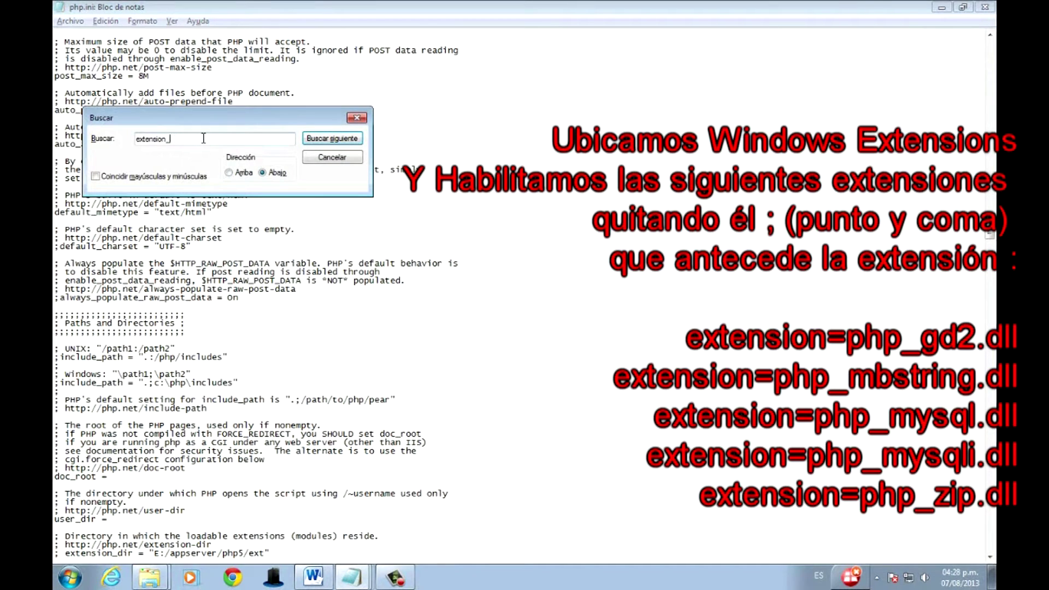
Move to the Windows Extensions list in php.ini, checking the required extensions in the Word notes.
{"action": "key", "text": "Return"}
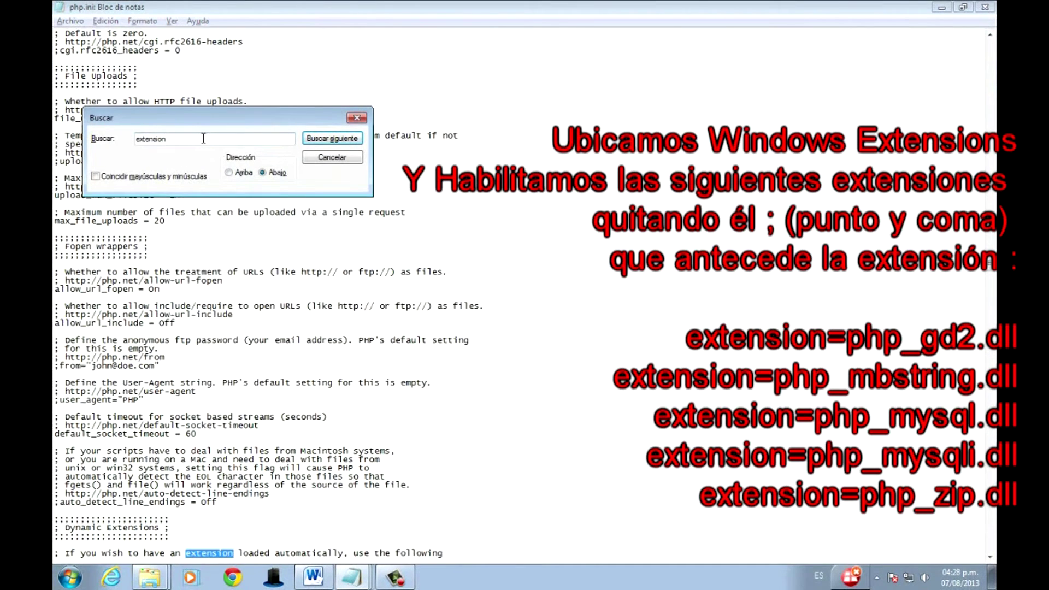
{"action": "key", "text": "Return"}
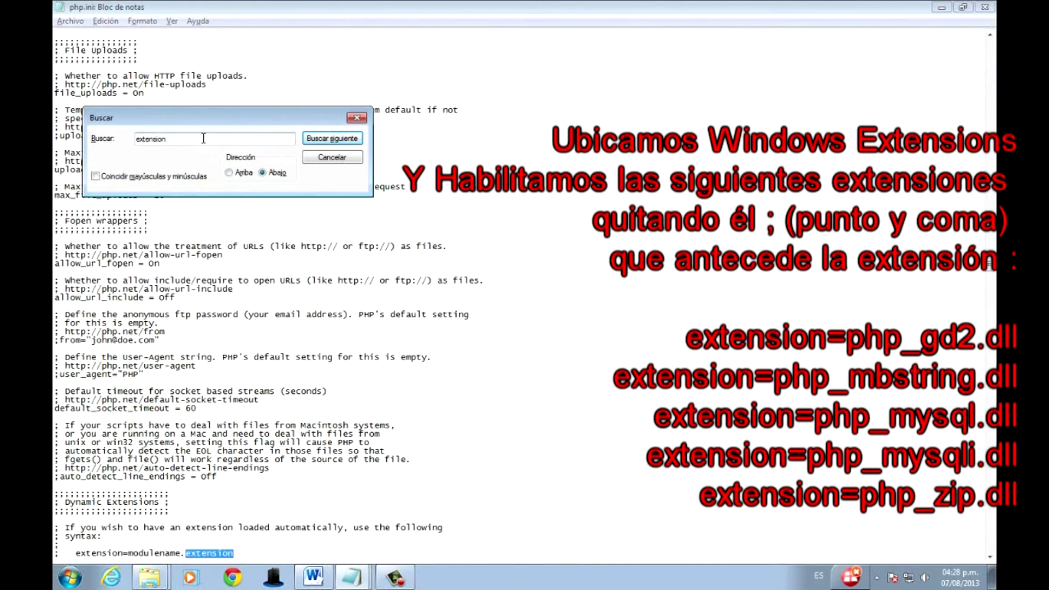
{"action": "key", "text": "Return"}
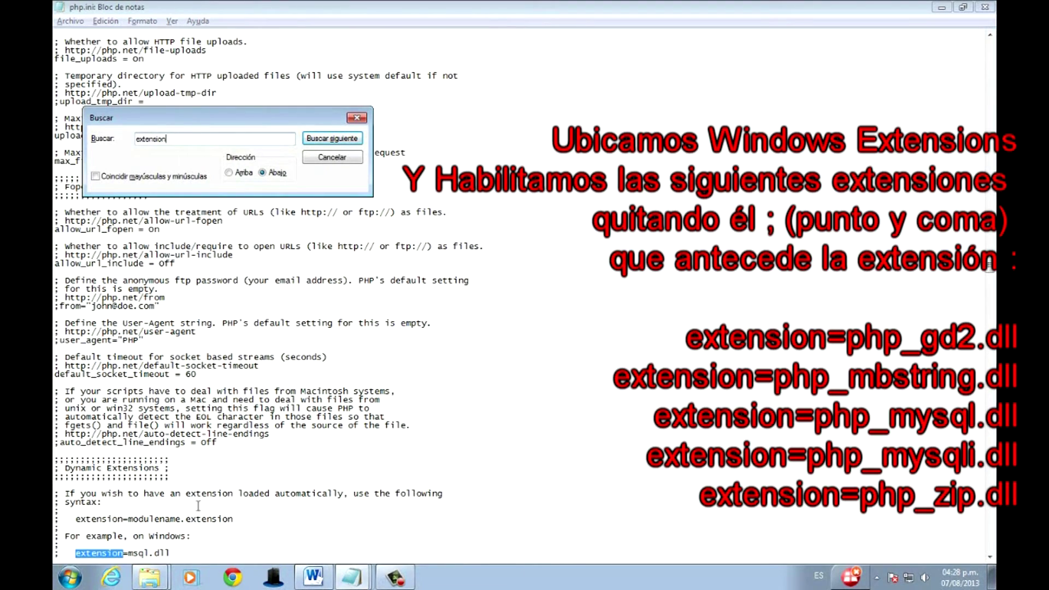
{"action": "left_click", "coordinate": [211, 535]}
{"action": "scroll", "coordinate": [213, 525], "scroll_direction": "down", "scroll_amount": 9}
{"action": "scroll", "coordinate": [213, 525], "scroll_direction": "down", "scroll_amount": 8}
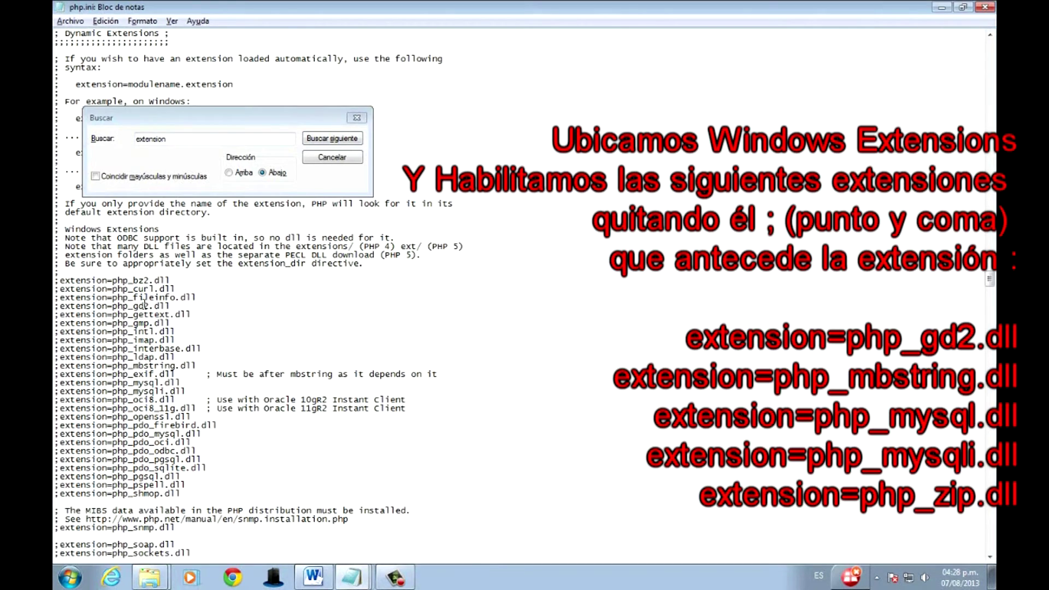
{"action": "key", "text": "alt+Tab"}
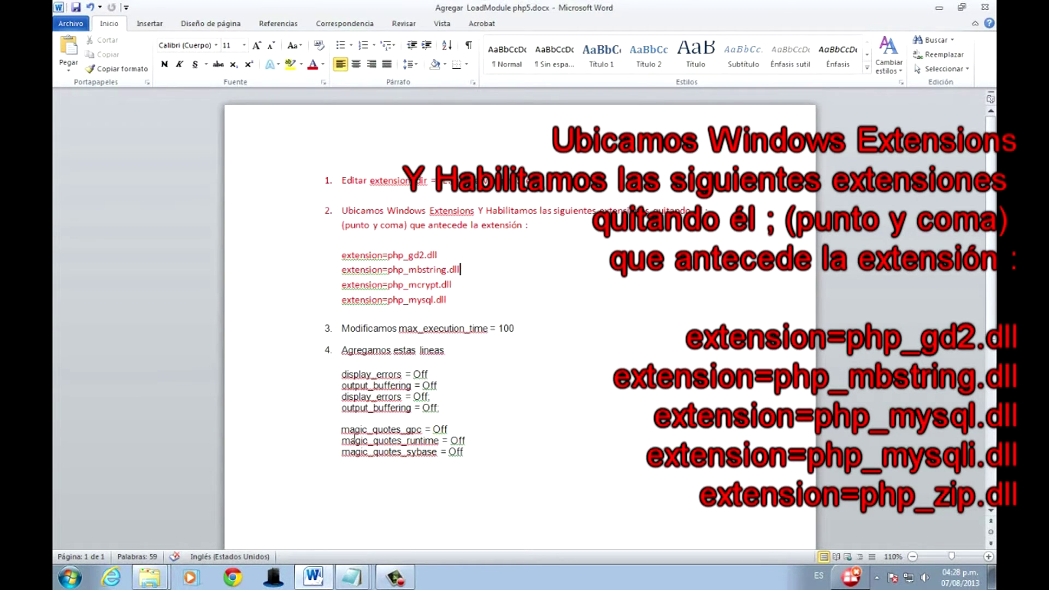
{"action": "key", "text": "alt+Tab"}
{"action": "key", "text": "alt+Tab"}
{"action": "key", "text": "alt+Tab"}
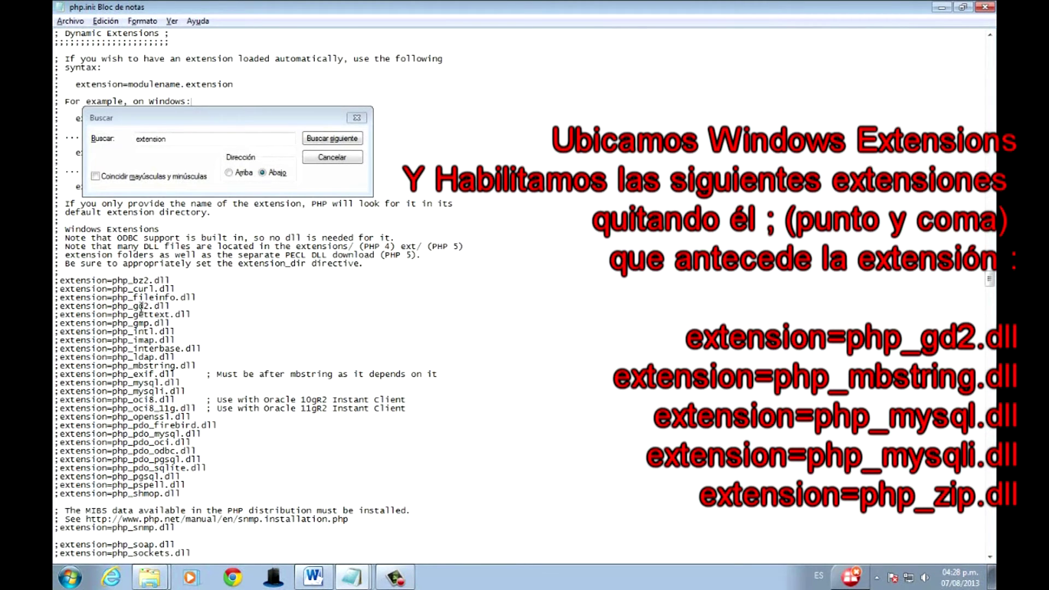
Uncomment the php_gd2, php_mbstring, php_mysql and php_mysqli extension lines, leaving php_pdo_mysql commented.
{"action": "left_click", "coordinate": [59, 307]}
{"action": "key", "text": "BackSpace"}
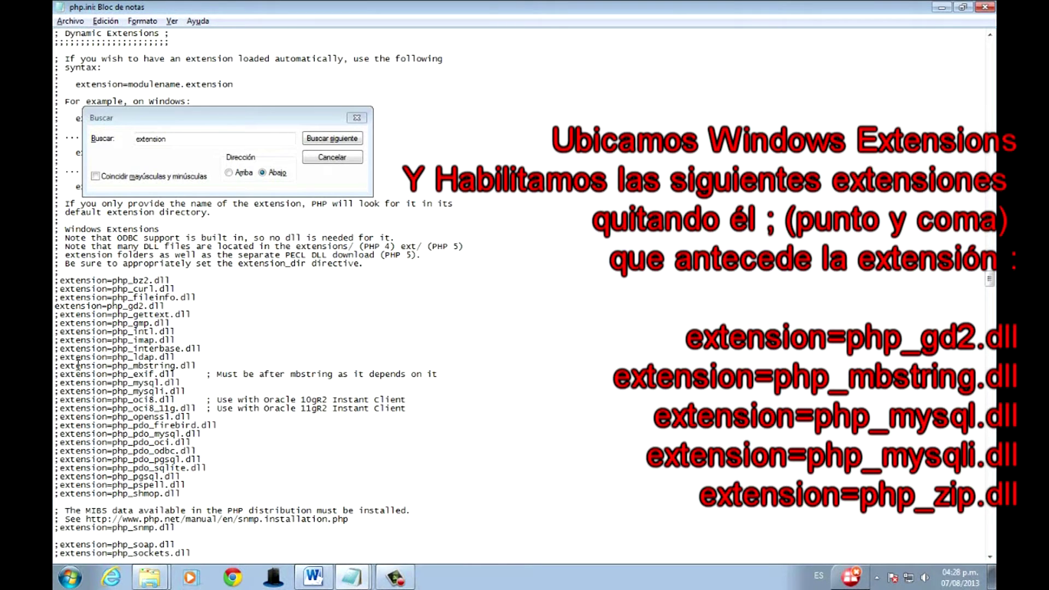
{"action": "left_click", "coordinate": [59, 365]}
{"action": "key", "text": "BackSpace"}
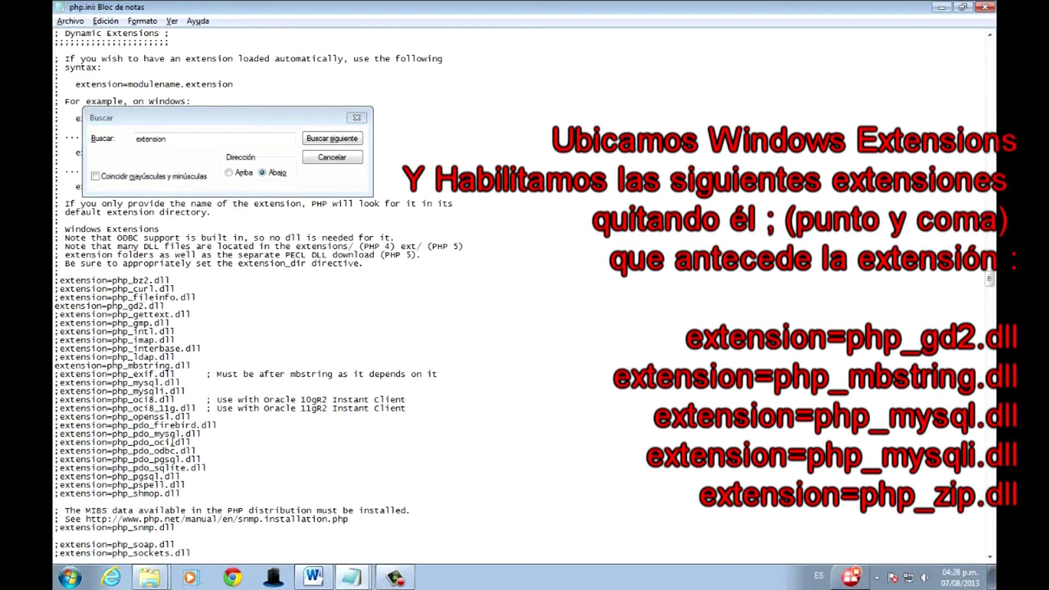
{"action": "left_click", "coordinate": [61, 433]}
{"action": "key", "text": "BackSpace"}
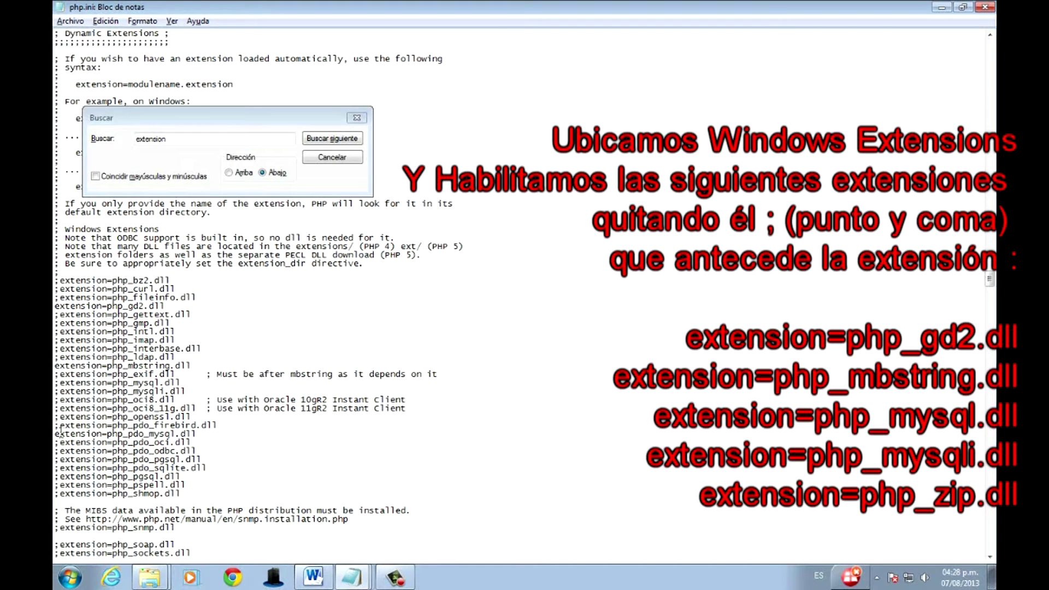
{"action": "type", "text": ";"}
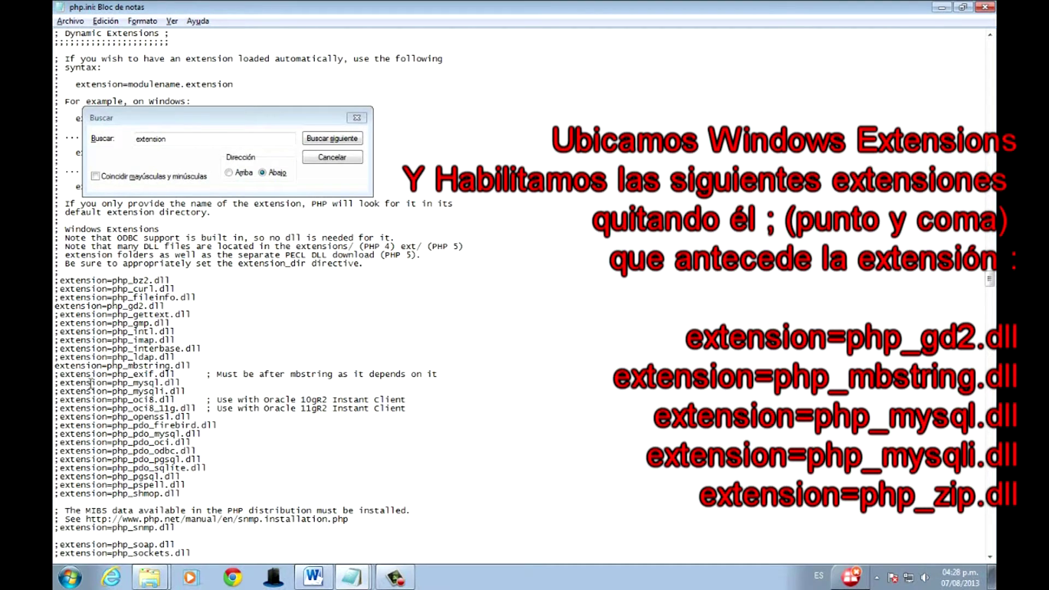
{"action": "left_click", "coordinate": [60, 383]}
{"action": "key", "text": "BackSpace"}
{"action": "left_click", "coordinate": [60, 391]}
{"action": "key", "text": "BackSpace"}
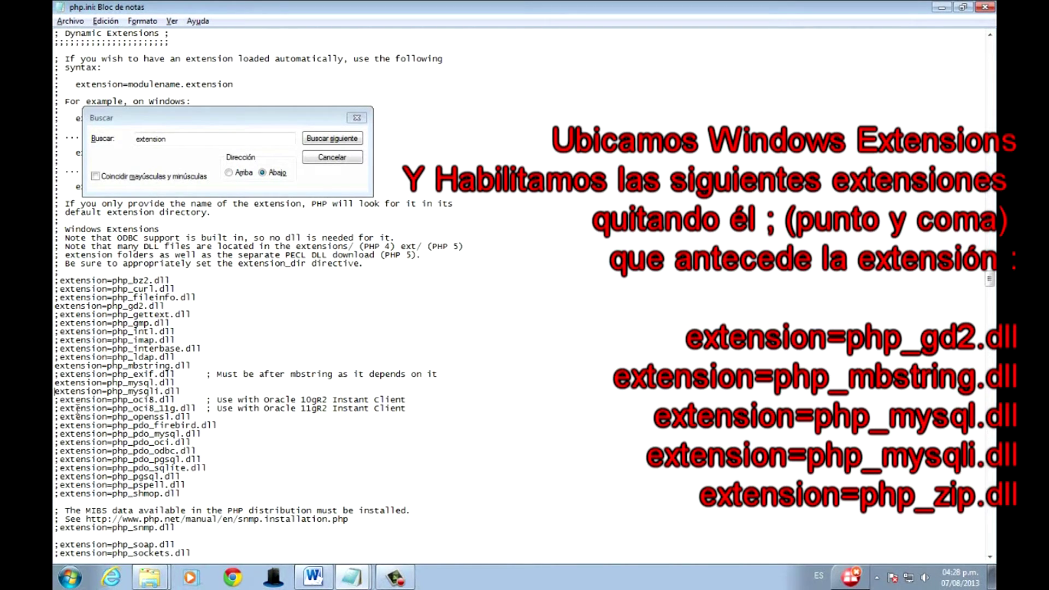
Uncomment the php_zip extension line and close the search box.
{"action": "left_click", "coordinate": [313, 576]}
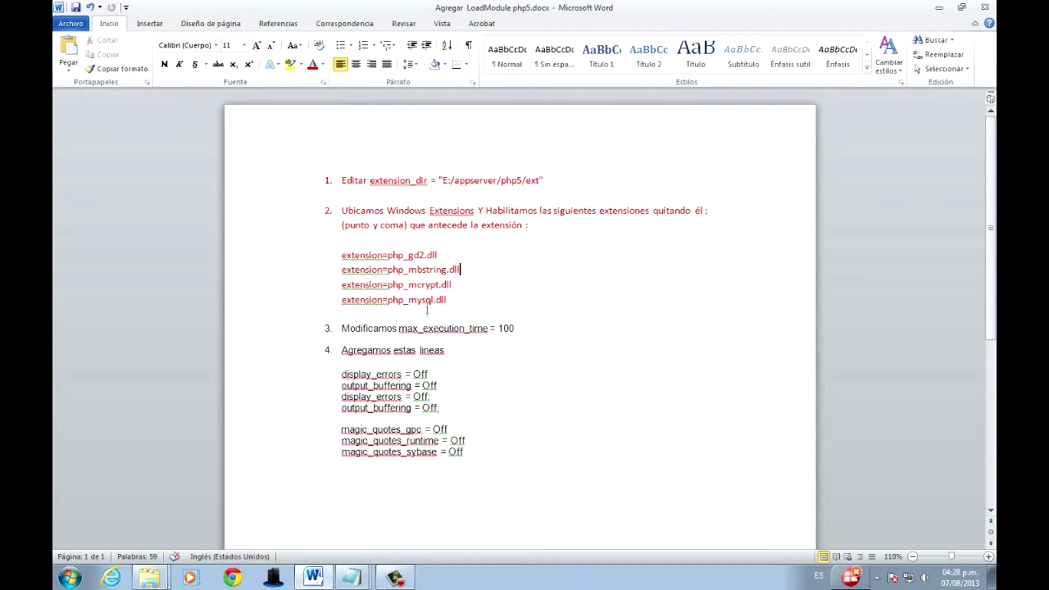
{"action": "key", "text": "alt+Tab"}
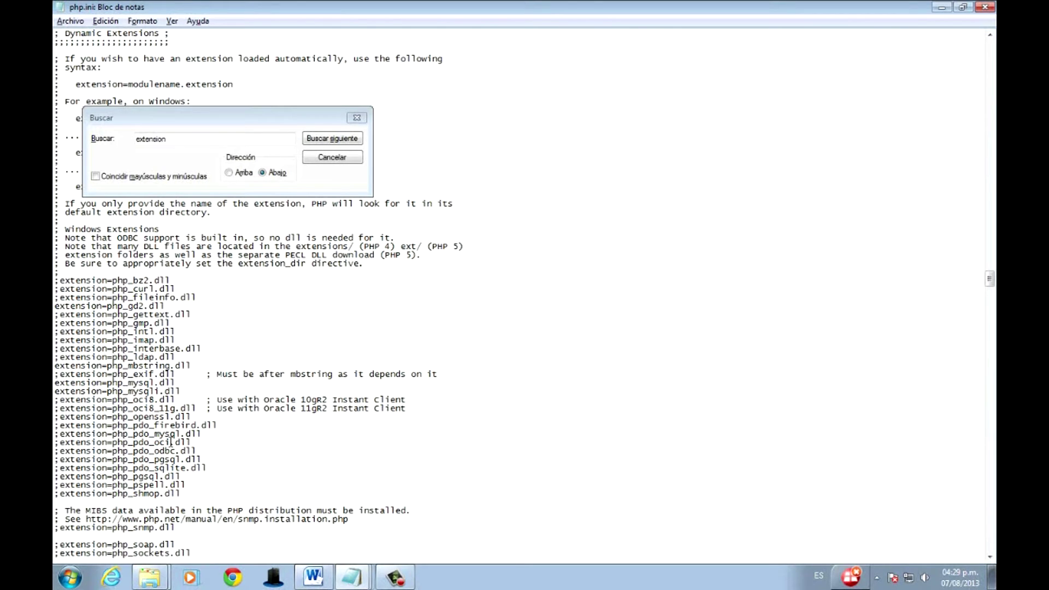
{"action": "scroll", "coordinate": [170, 449], "scroll_direction": "down", "scroll_amount": 3}
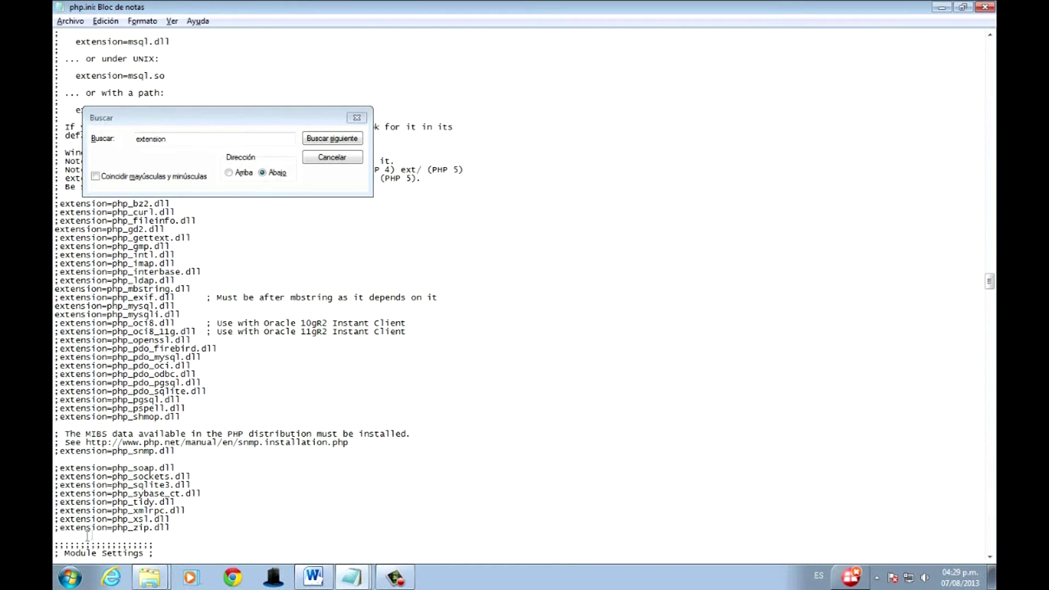
{"action": "left_click", "coordinate": [61, 526]}
{"action": "key", "text": "BackSpace"}
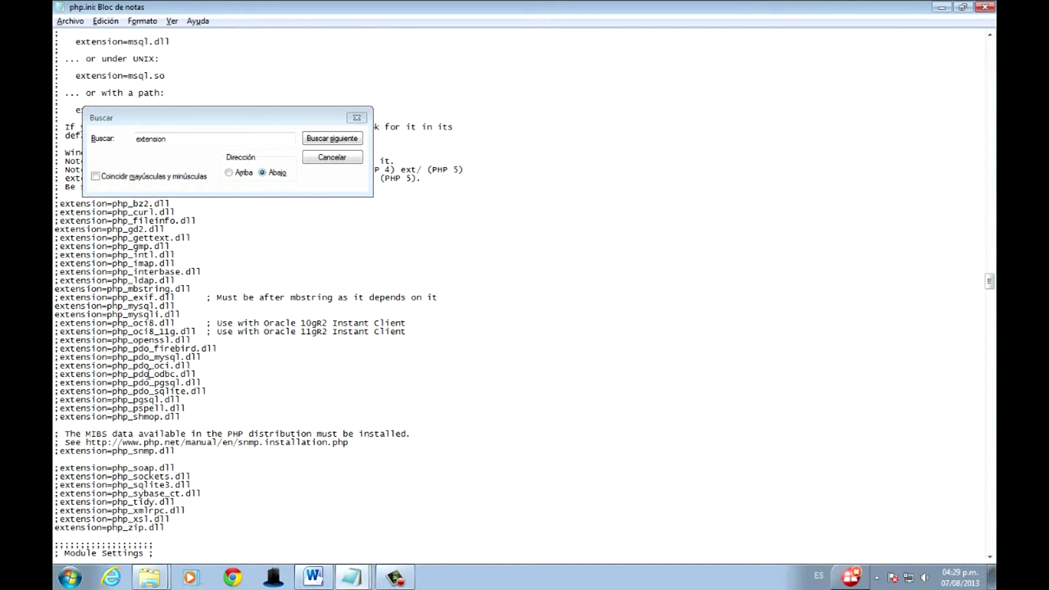
{"action": "scroll", "coordinate": [149, 373], "scroll_direction": "up", "scroll_amount": 1}
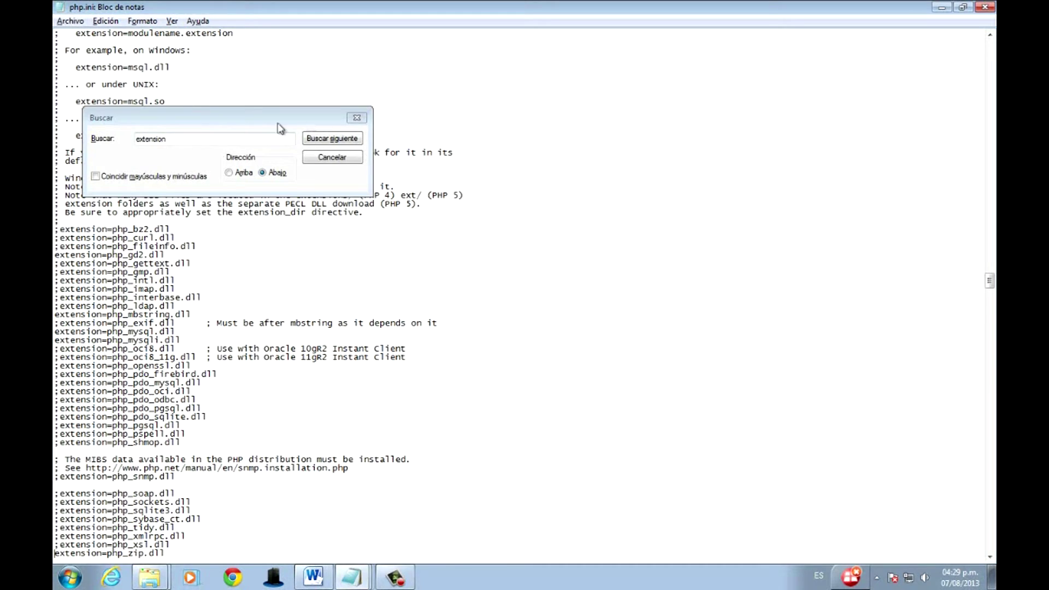
{"action": "left_click", "coordinate": [356, 117]}
{"action": "scroll", "coordinate": [398, 375], "scroll_direction": "down", "scroll_amount": 4}
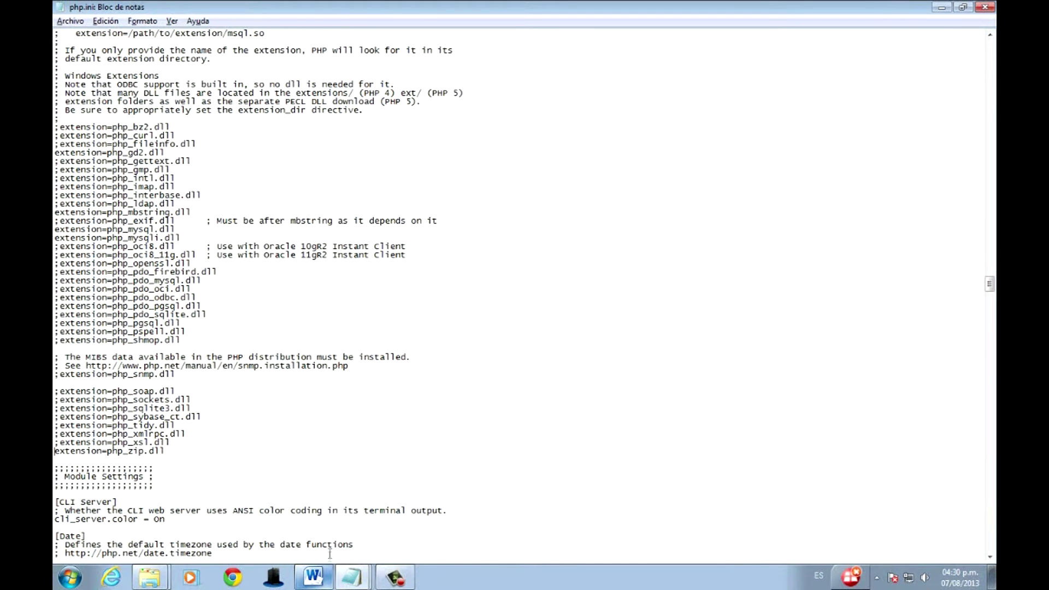
{"action": "left_click", "coordinate": [313, 578]}
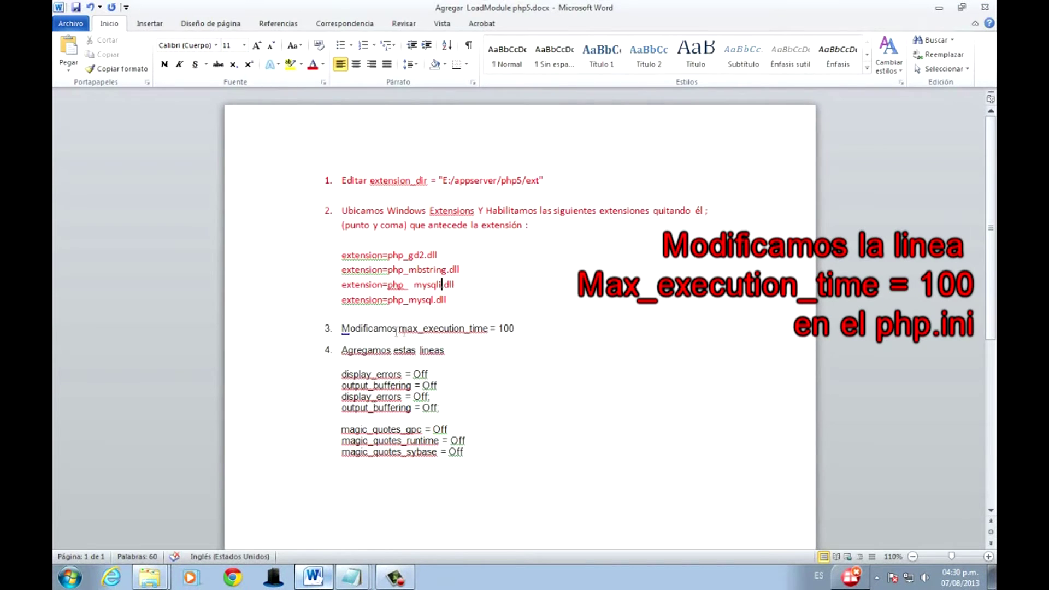
Search php.ini for 'ma' matches until no more are found.
{"action": "key", "text": "alt+Tab"}
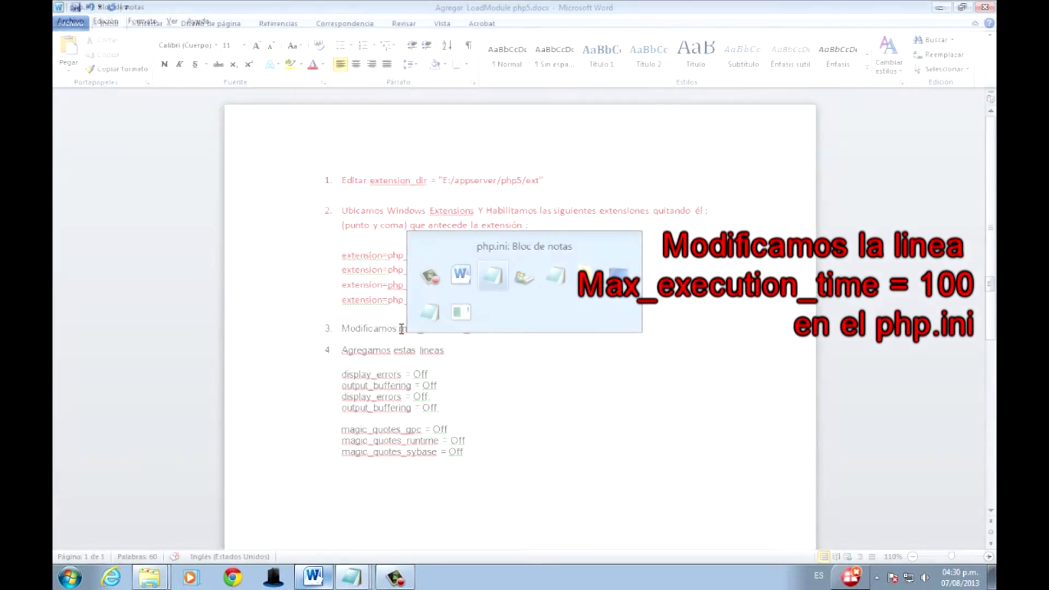
{"action": "key", "text": "ctrl+f"}
{"action": "type", "text": "max"}
{"action": "key", "text": "Return"}
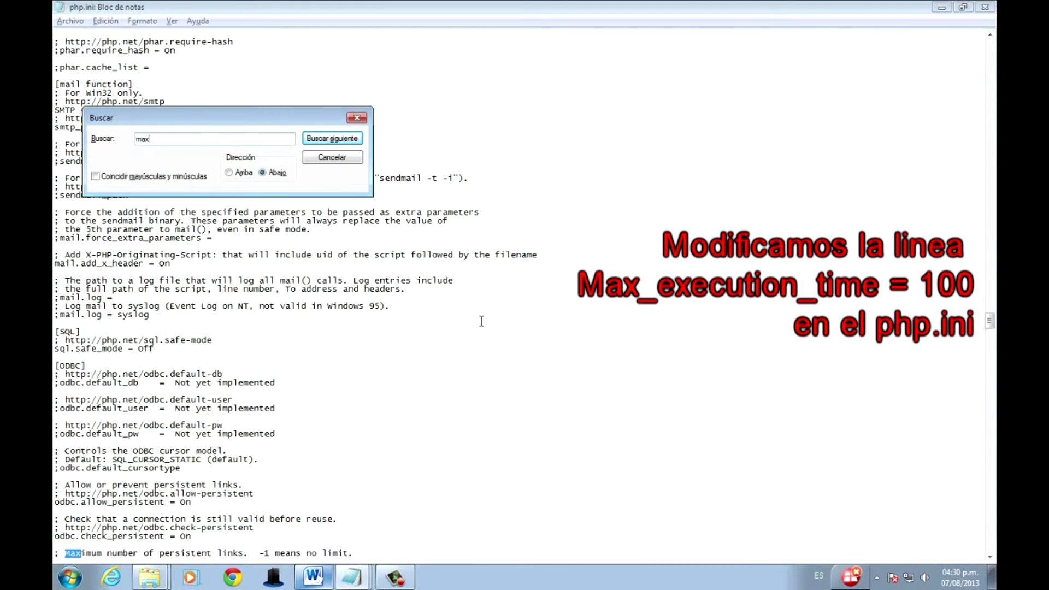
{"action": "key", "text": "Return"}
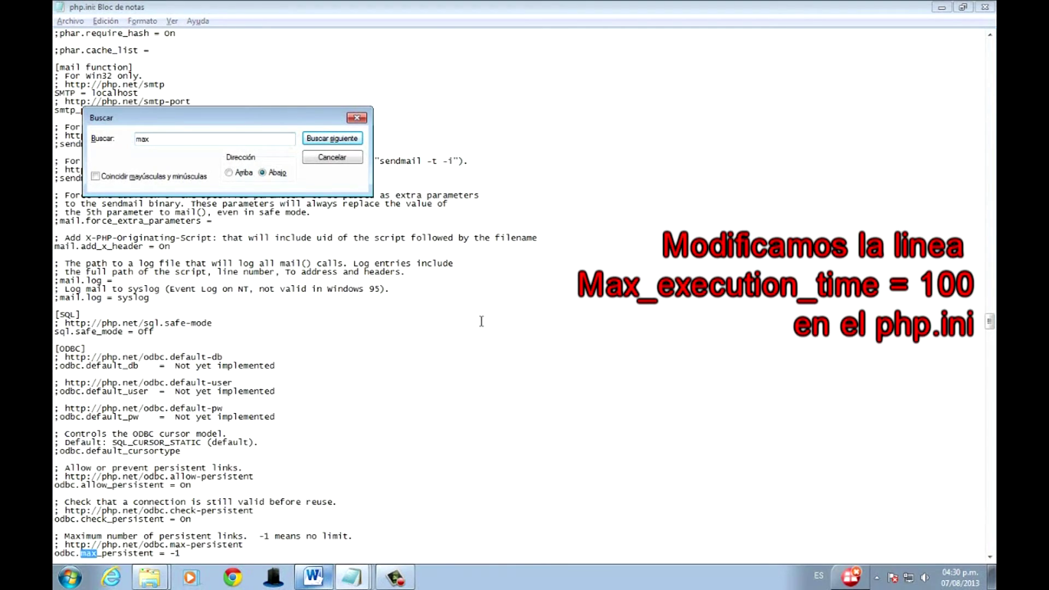
{"action": "key", "text": "Return"}
{"action": "key", "text": "Return"}
{"action": "key", "text": "Return"}
{"action": "key", "text": "Return"}
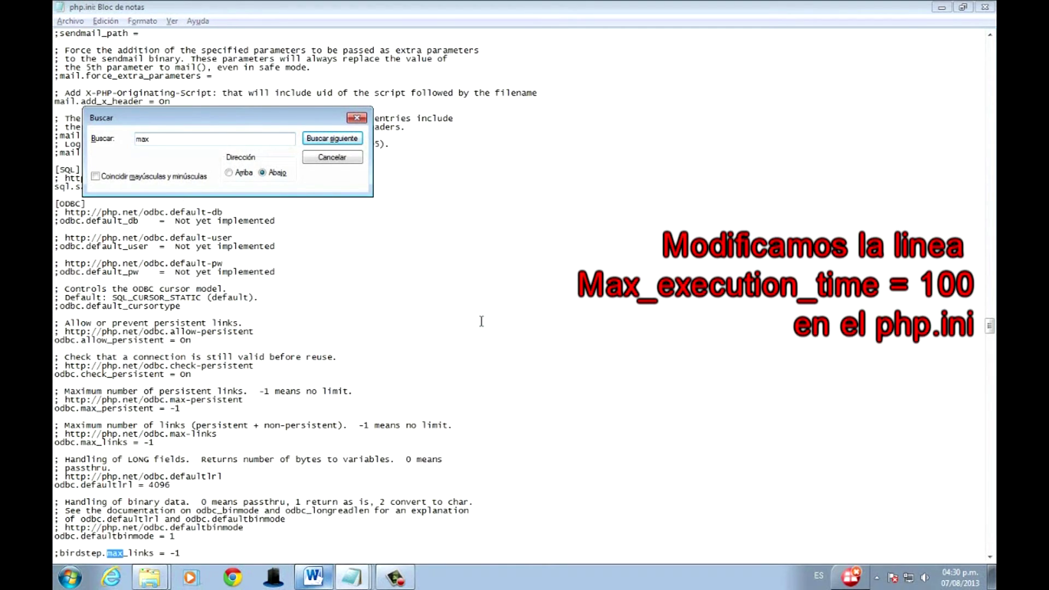
{"action": "key", "text": "Return"}
{"action": "key", "text": "Return"}
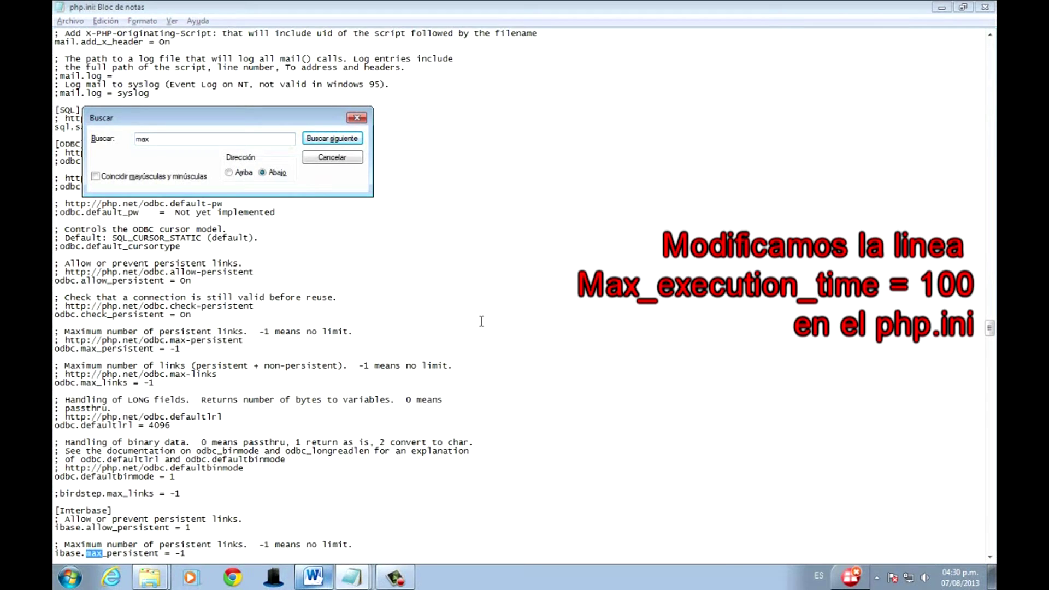
{"action": "key", "text": "Return"}
{"action": "key", "text": "Return"}
{"action": "type", "text": "exe"}
{"action": "key", "text": "Return"}
{"action": "key", "text": "Return"}
Search upward for max_execution_, copied from the Word guide, to locate the directive.
{"action": "left_click", "coordinate": [316, 581]}
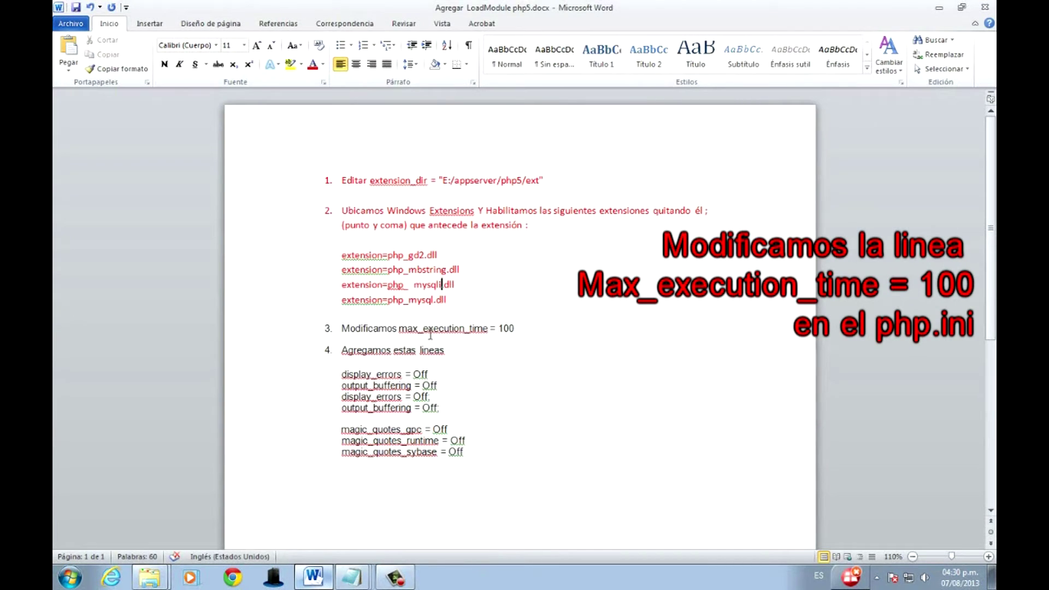
{"action": "left_click_drag", "start_coordinate": [415, 335], "coordinate": [342, 328]}
{"action": "left_click_drag", "start_coordinate": [488, 329], "coordinate": [398, 333]}
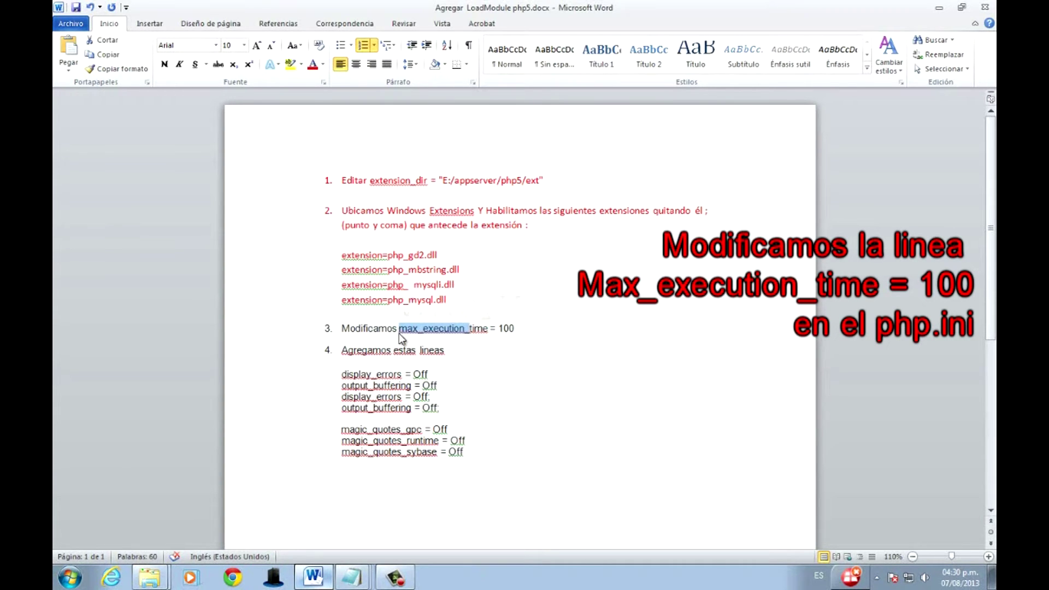
{"action": "key", "text": "alt+Tab"}
{"action": "left_click", "coordinate": [163, 139]}
{"action": "left_click_drag", "start_coordinate": [163, 139], "coordinate": [139, 141]}
{"action": "type", "text": "max_execution_"}
{"action": "left_click", "coordinate": [314, 141]}
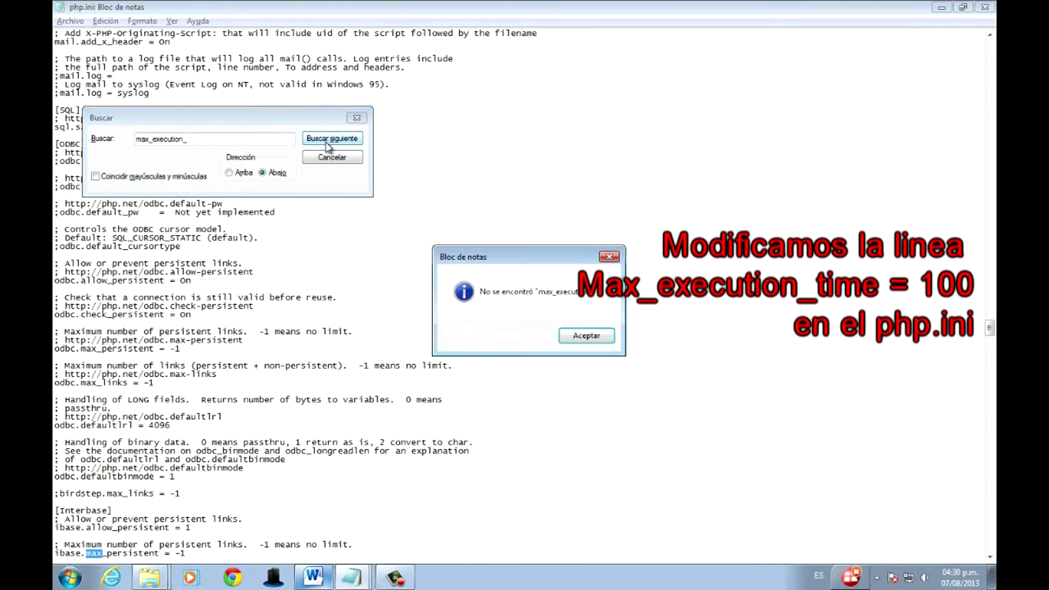
{"action": "left_click", "coordinate": [593, 339]}
{"action": "left_click", "coordinate": [229, 173]}
{"action": "left_click", "coordinate": [310, 140]}
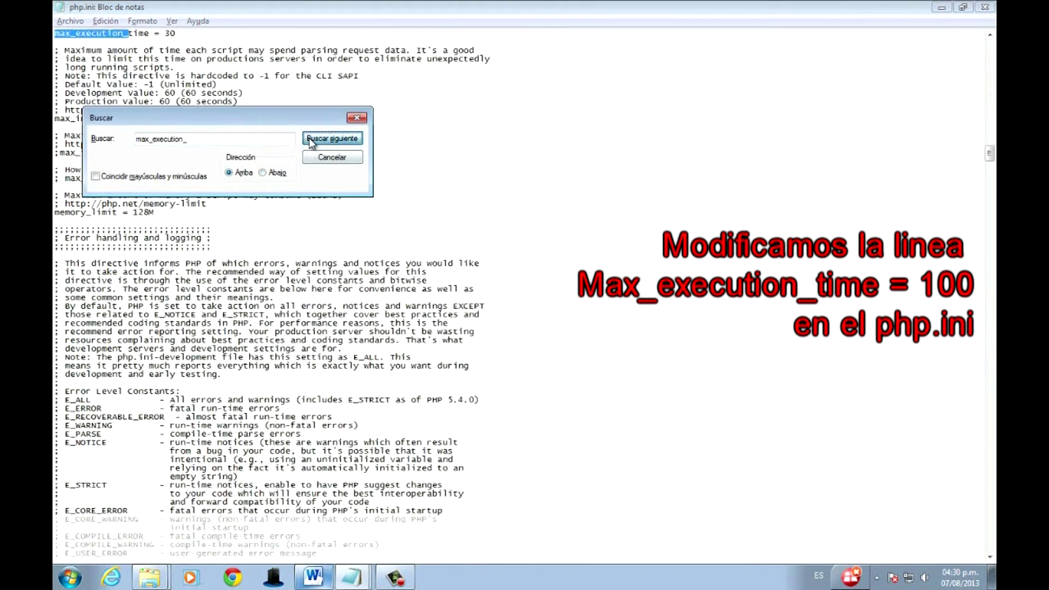
Close the search and place the caret on max_execution_time's value 30.
{"action": "left_click", "coordinate": [356, 117]}
{"action": "scroll", "coordinate": [243, 122], "scroll_direction": "up", "scroll_amount": 4}
{"action": "scroll", "coordinate": [176, 219], "scroll_direction": "up", "scroll_amount": 3}
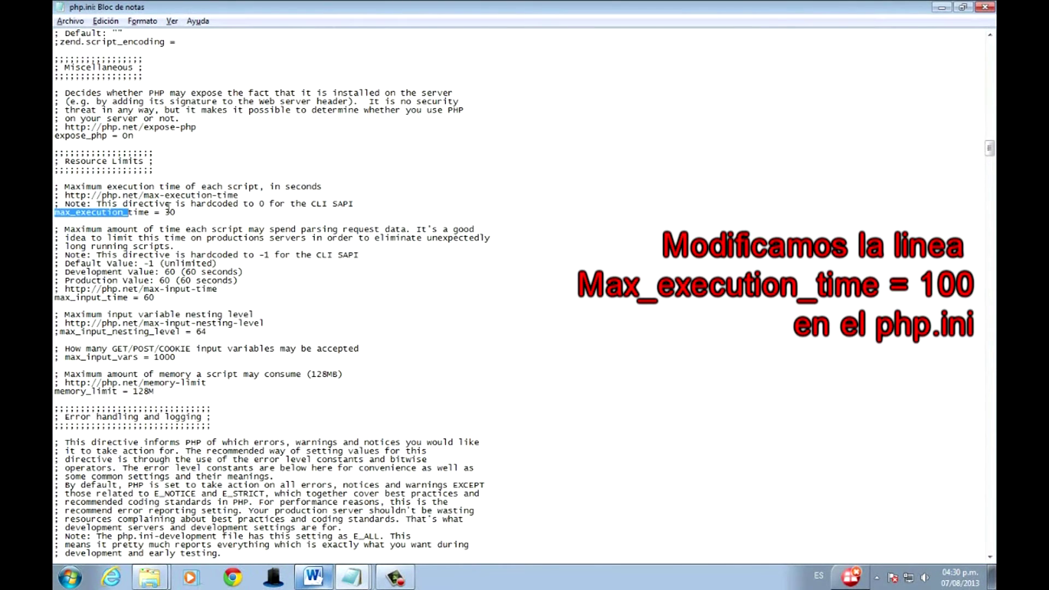
{"action": "left_click", "coordinate": [168, 212]}
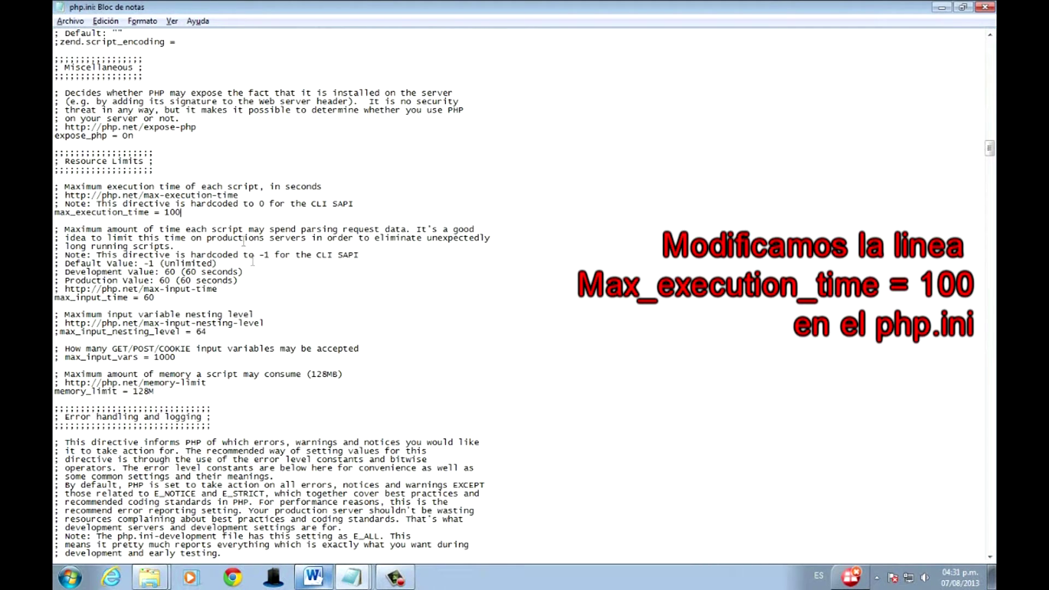
Copy the display_errors through magic_quotes_sybase lines from the Word setup guide.
{"action": "left_click", "coordinate": [314, 576]}
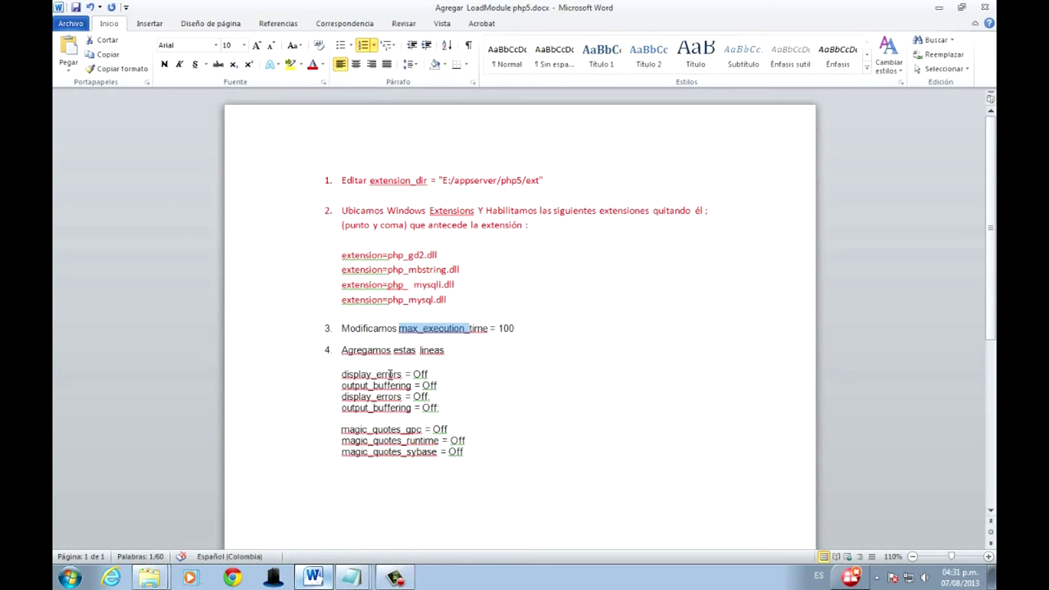
{"action": "left_click_drag", "start_coordinate": [340, 377], "coordinate": [465, 452]}
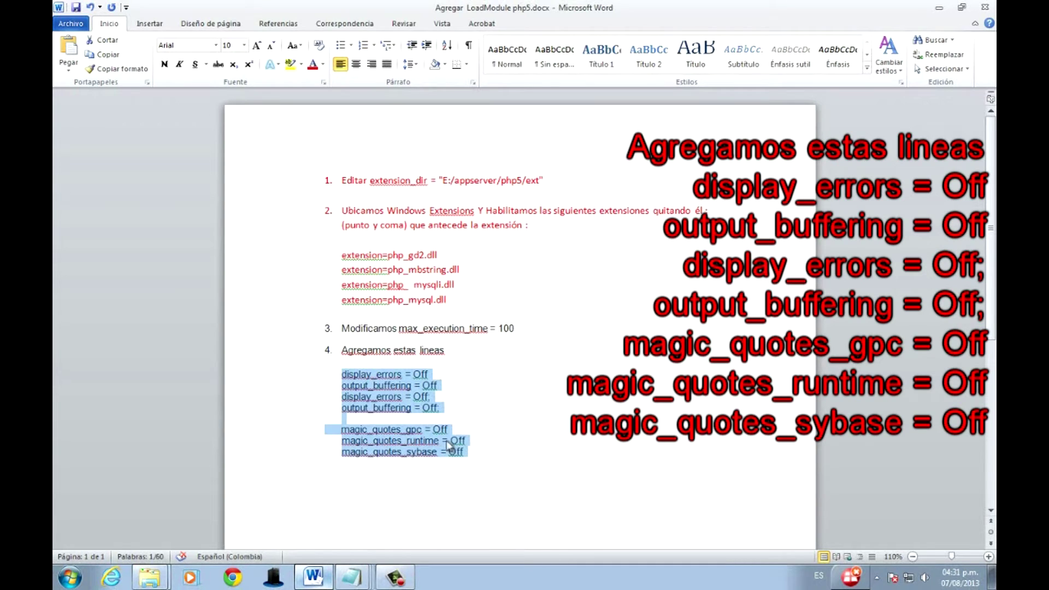
{"action": "left_click", "coordinate": [351, 577]}
{"action": "key", "text": "Escape"}
{"action": "key", "text": "alt+Tab"}
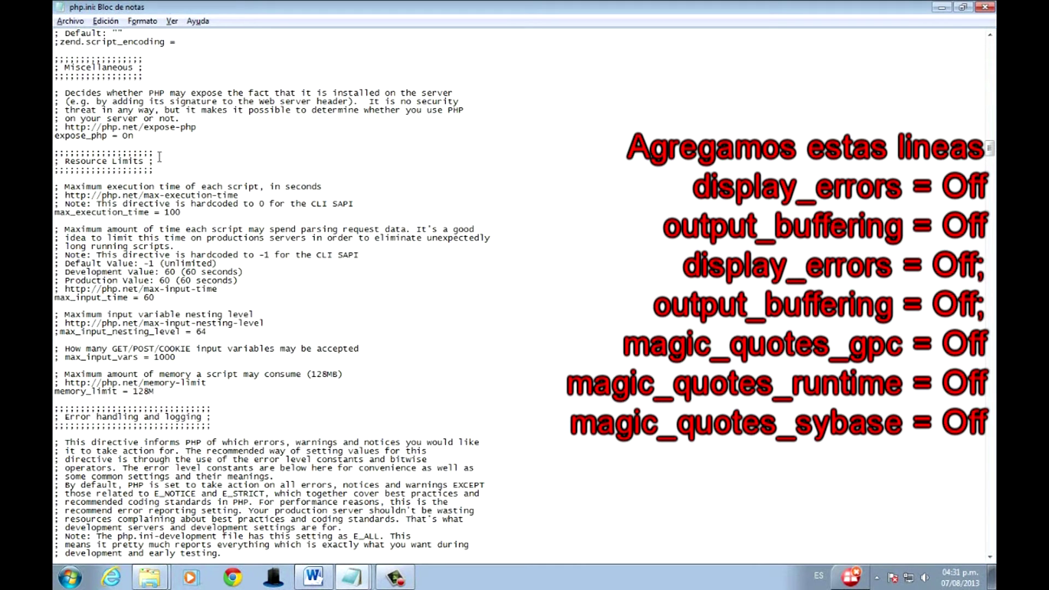
Paste those lines below max_execution_time = 100 in php.ini and save the file.
{"action": "left_click", "coordinate": [191, 210]}
{"action": "key", "text": "Return"}
{"action": "key", "text": "Return"}
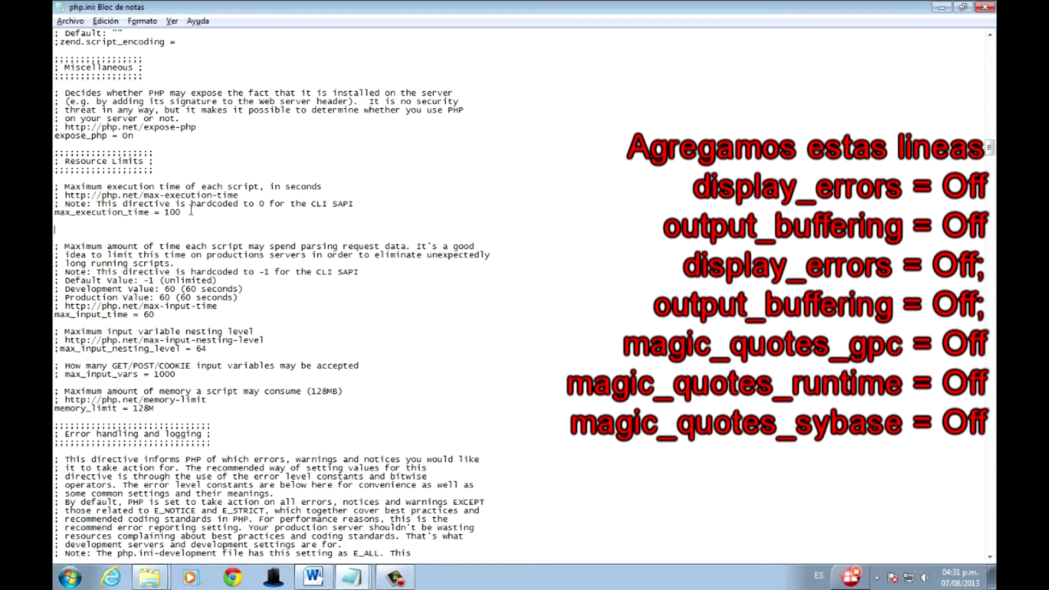
{"action": "type", "text": "display_errors = off output_buffering = off display_errors = off; output_buffering = off;  \tmagic_quotes_gpc = off magic_quotes_runtime = off magic_quotes_sybase = off"}
{"action": "left_click", "coordinate": [65, 18]}
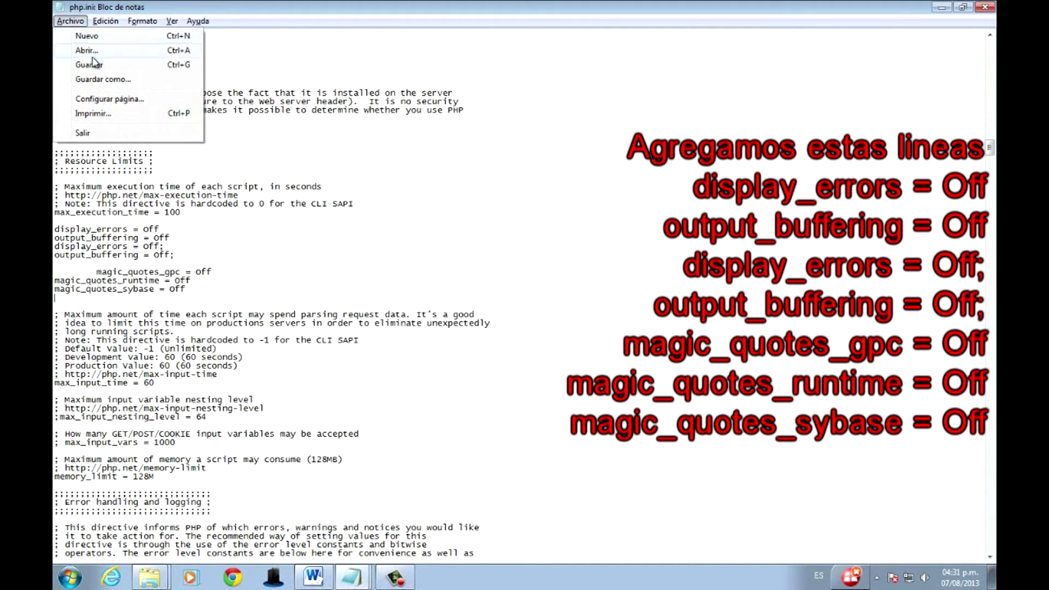
{"action": "left_click", "coordinate": [93, 65]}
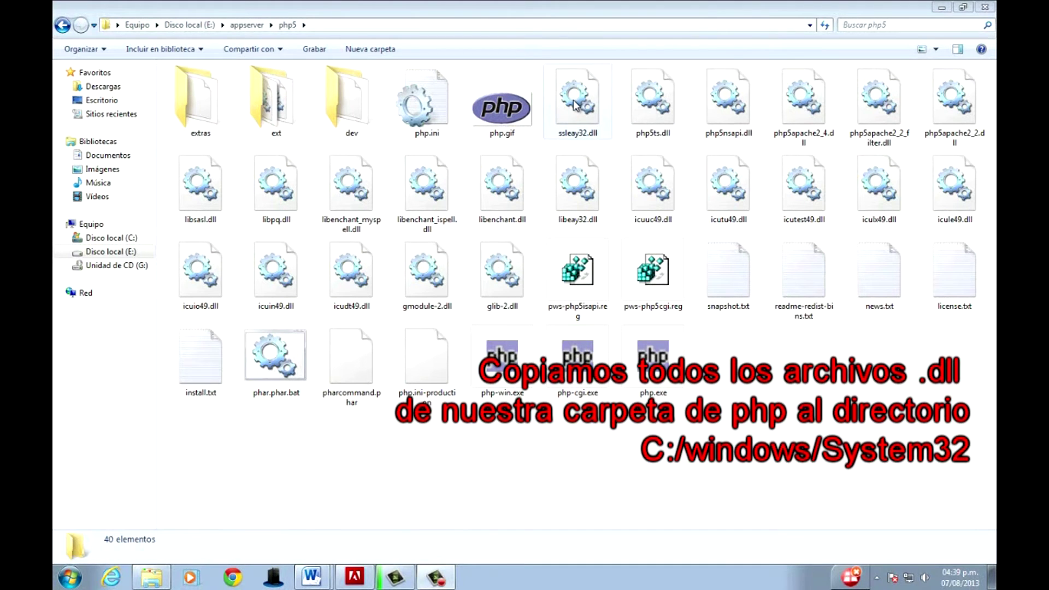
Copy the 22 DLL files from the php5 folder into C:\Windows\System32.
{"action": "left_click", "coordinate": [578, 104]}
{"action": "key", "text": "shift+Down"}
{"action": "key", "text": "shift+Down"}
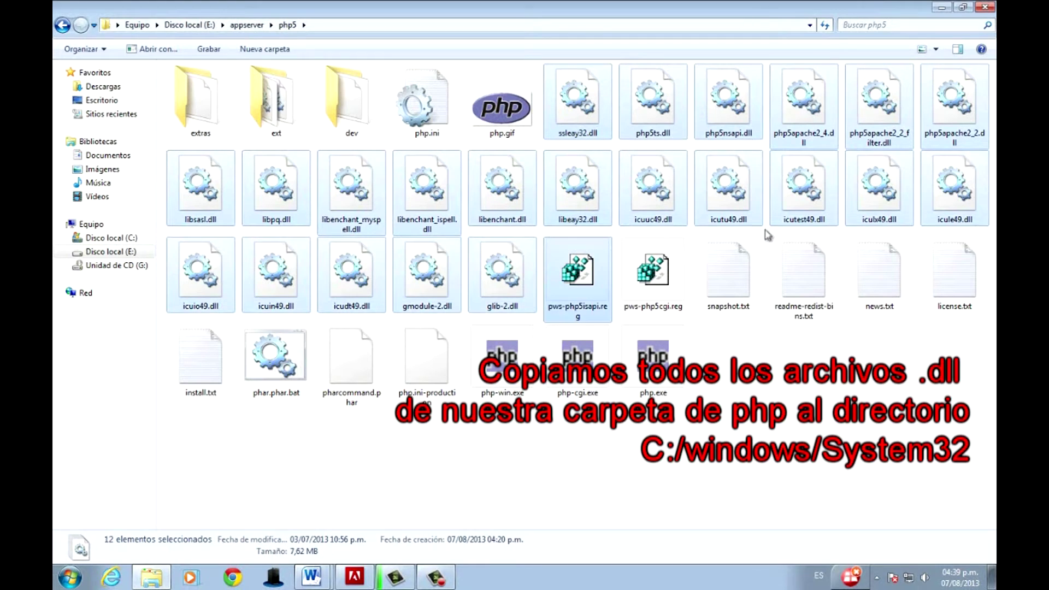
{"action": "key", "text": "shift+Right"}
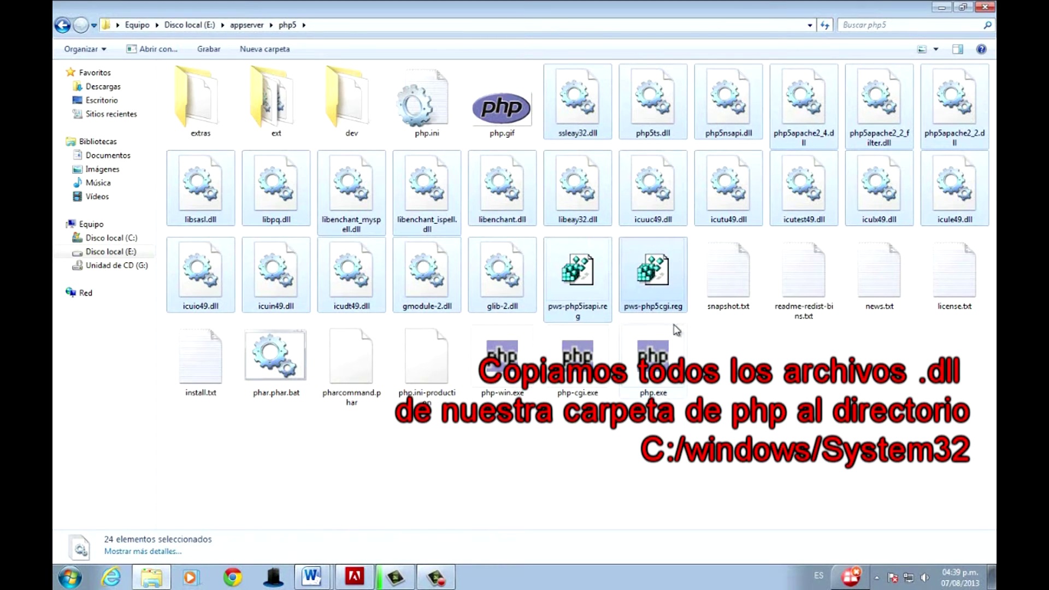
{"action": "key", "text": "shift+Left"}
{"action": "key", "text": "shift+Left"}
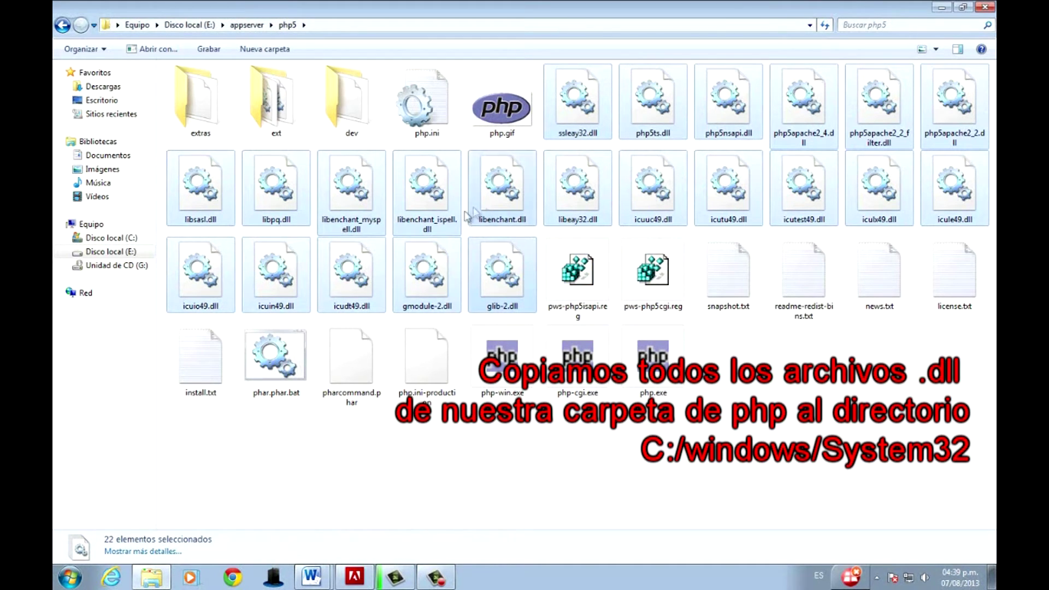
{"action": "right_click", "coordinate": [493, 200]}
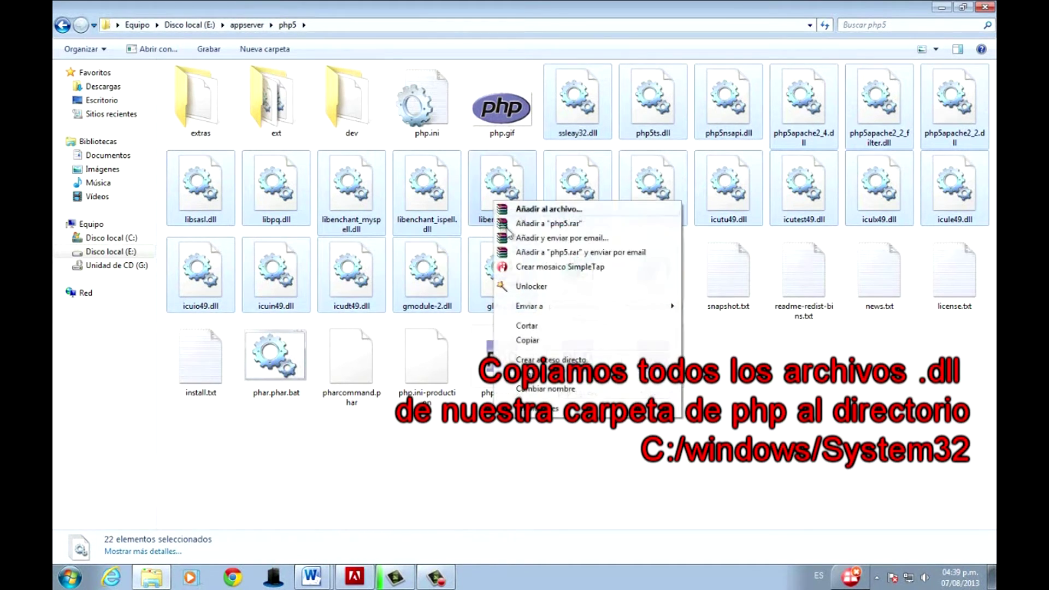
{"action": "left_click", "coordinate": [527, 341]}
{"action": "left_click", "coordinate": [107, 237]}
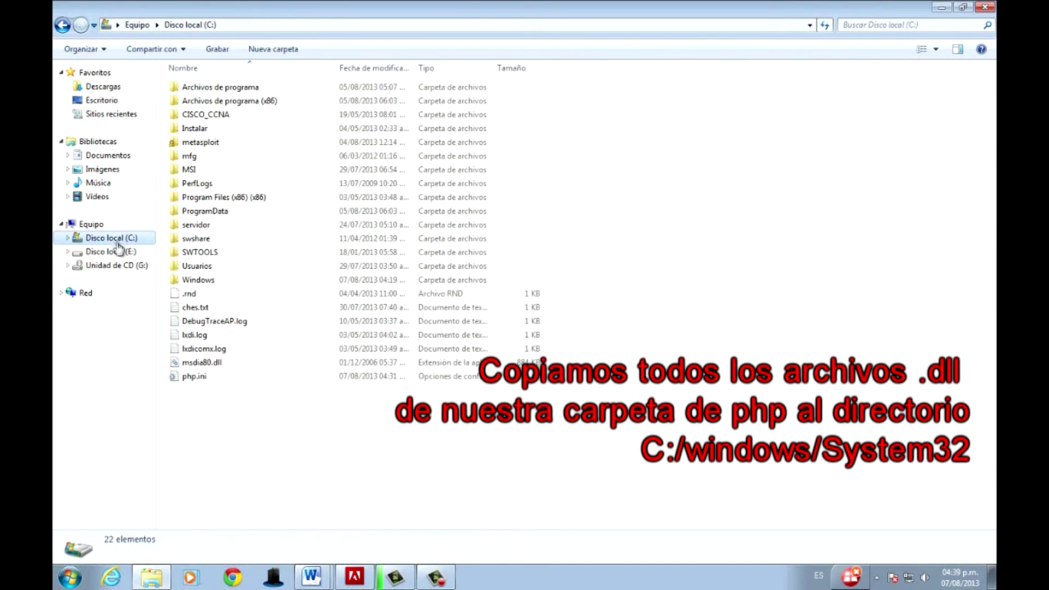
{"action": "double_click", "coordinate": [213, 280]}
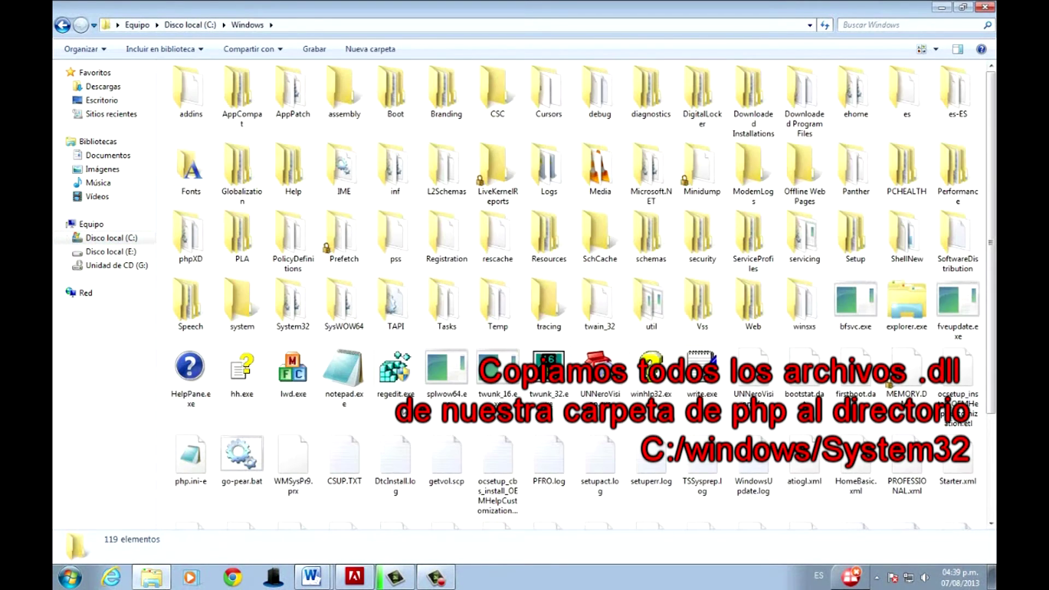
{"action": "double_click", "coordinate": [280, 319]}
{"action": "right_click", "coordinate": [758, 244]}
{"action": "left_click", "coordinate": [812, 340]}
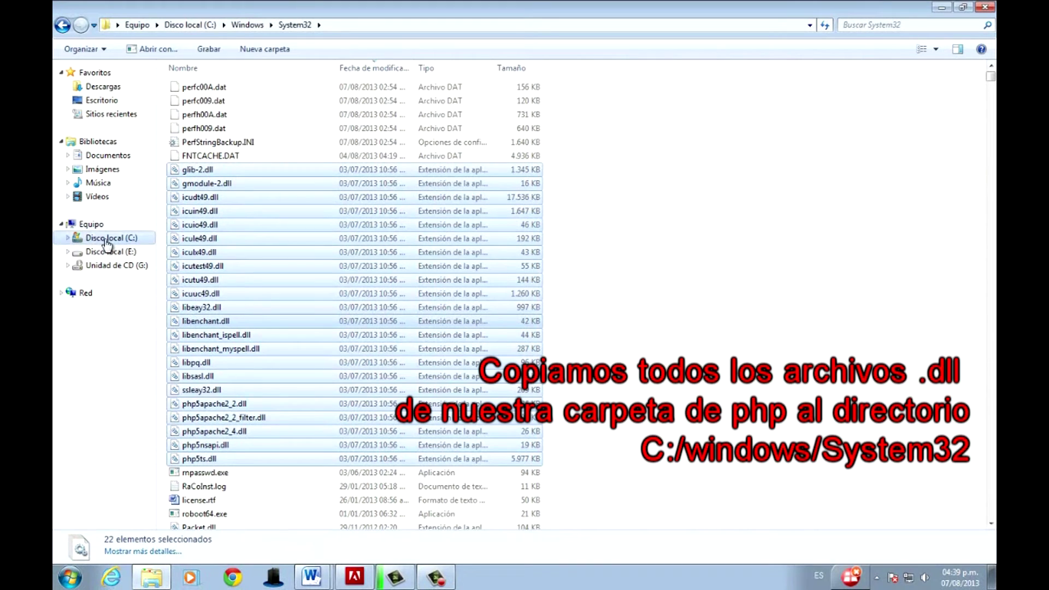
Copy all 35 extension DLLs from E:\appserver\php5\ext into C:\Windows\System32.
{"action": "left_click", "coordinate": [108, 251]}
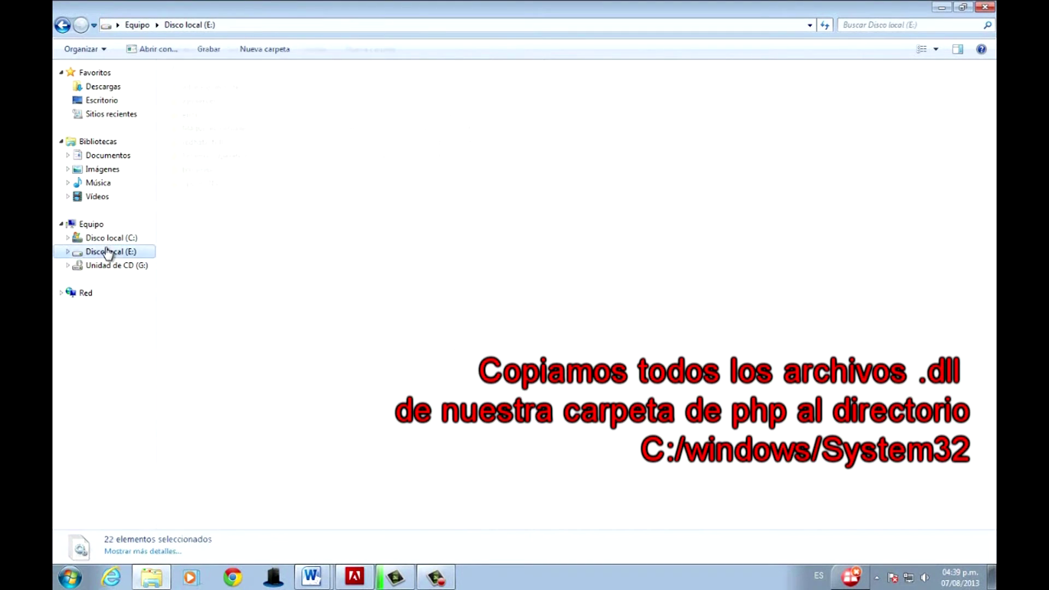
{"action": "left_click", "coordinate": [205, 104]}
{"action": "double_click", "coordinate": [205, 104]}
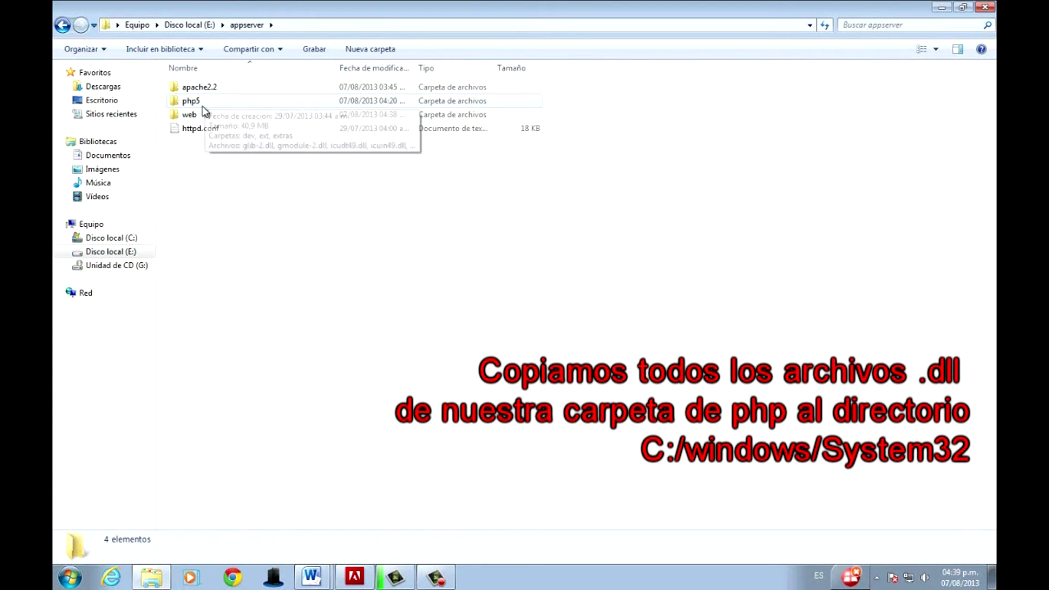
{"action": "double_click", "coordinate": [198, 102]}
{"action": "double_click", "coordinate": [284, 125]}
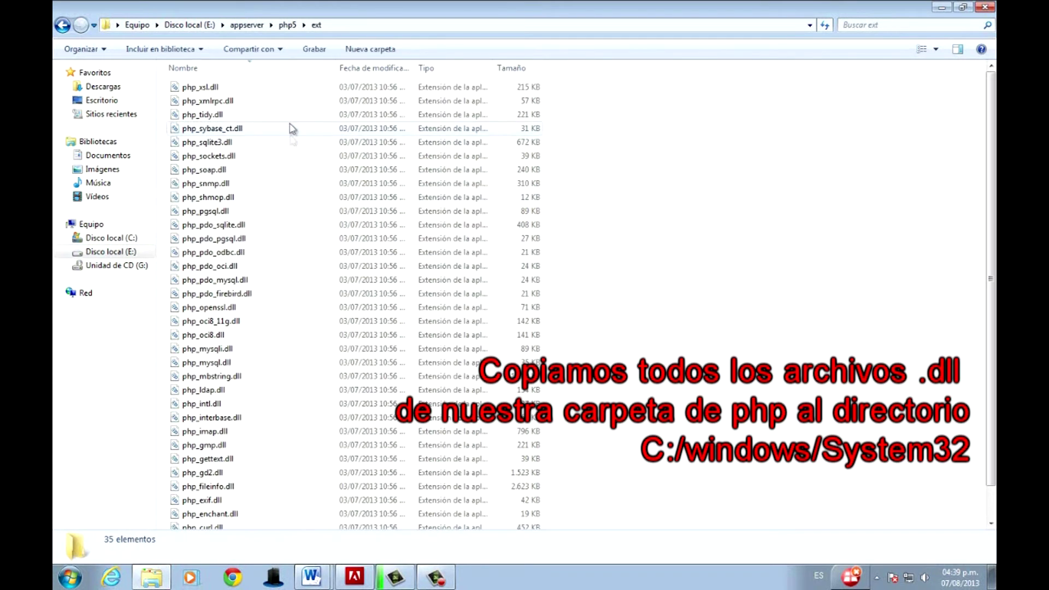
{"action": "key", "text": "ctrl+a"}
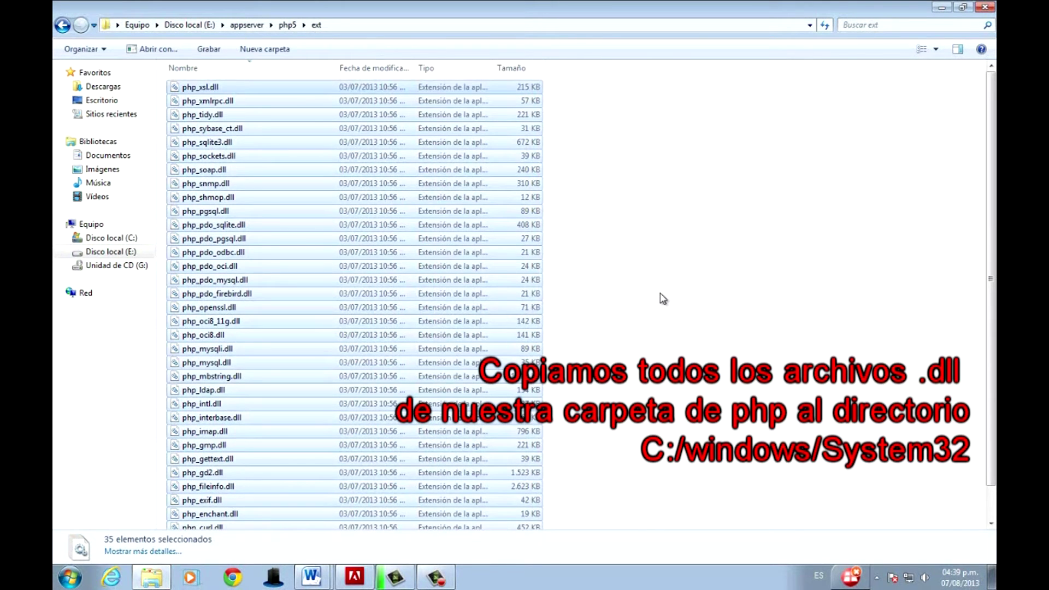
{"action": "left_click", "coordinate": [63, 25]}
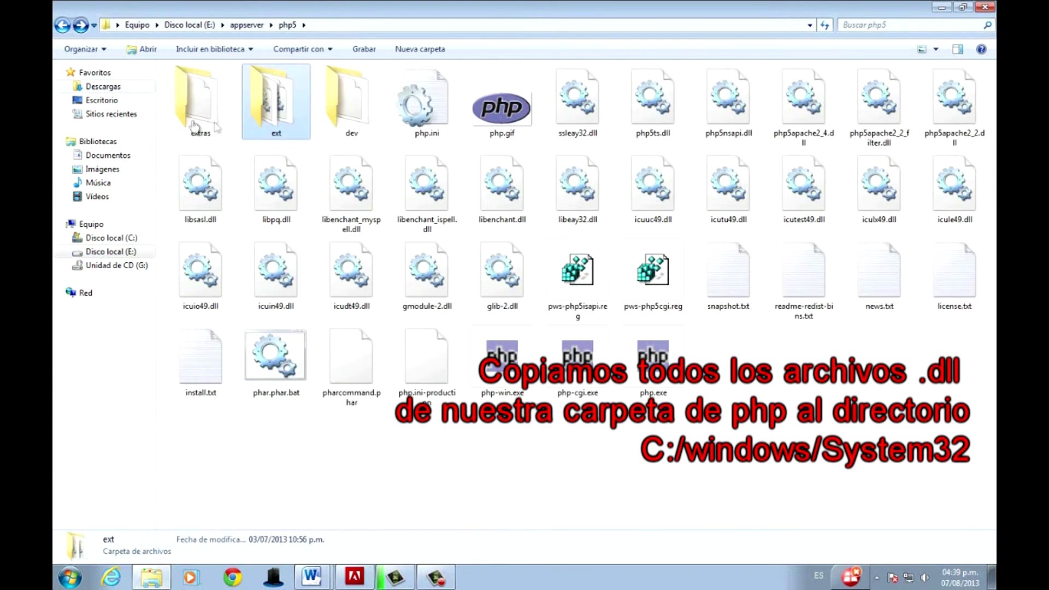
{"action": "left_click", "coordinate": [112, 239]}
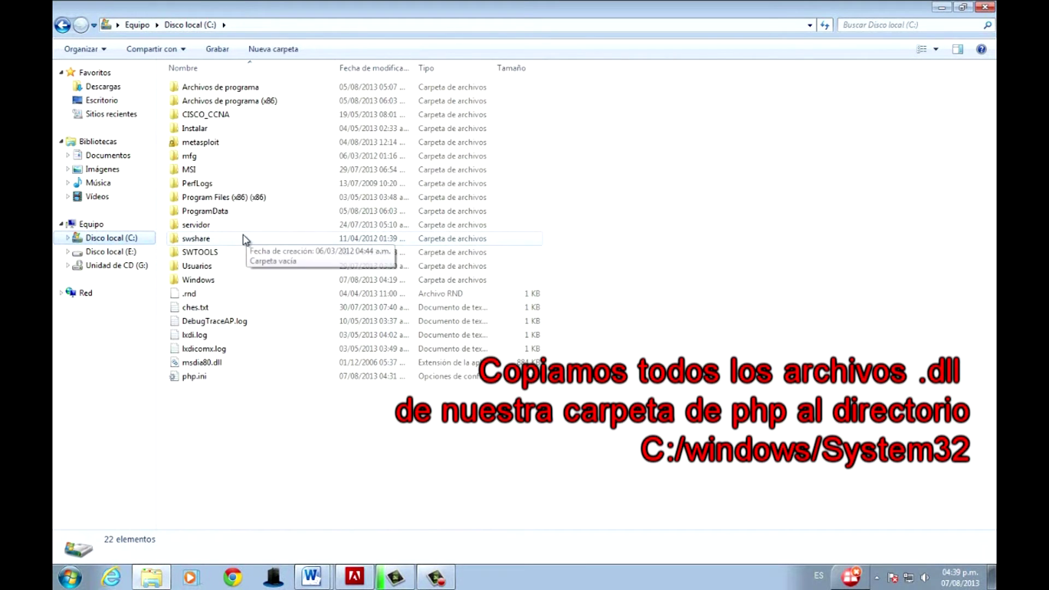
{"action": "left_click", "coordinate": [205, 281]}
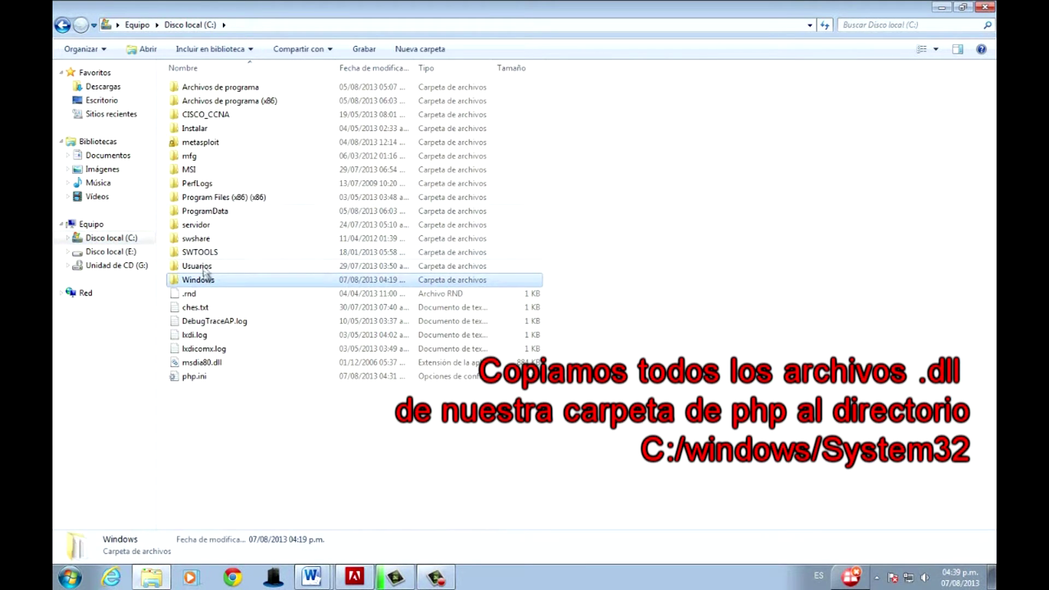
{"action": "double_click", "coordinate": [205, 281]}
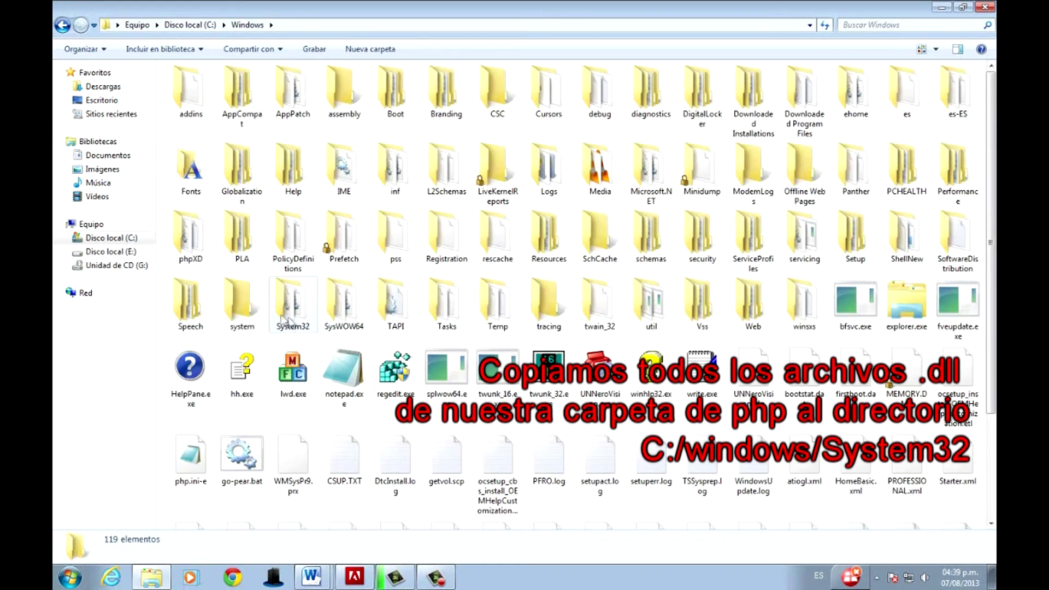
{"action": "double_click", "coordinate": [281, 317]}
{"action": "right_click", "coordinate": [744, 303]}
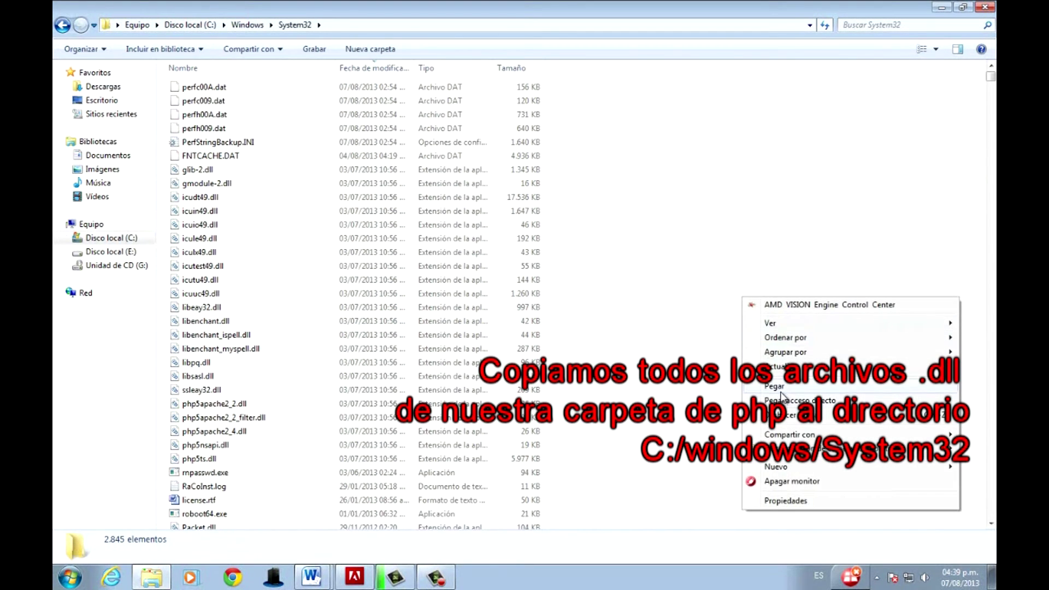
{"action": "left_click", "coordinate": [781, 392]}
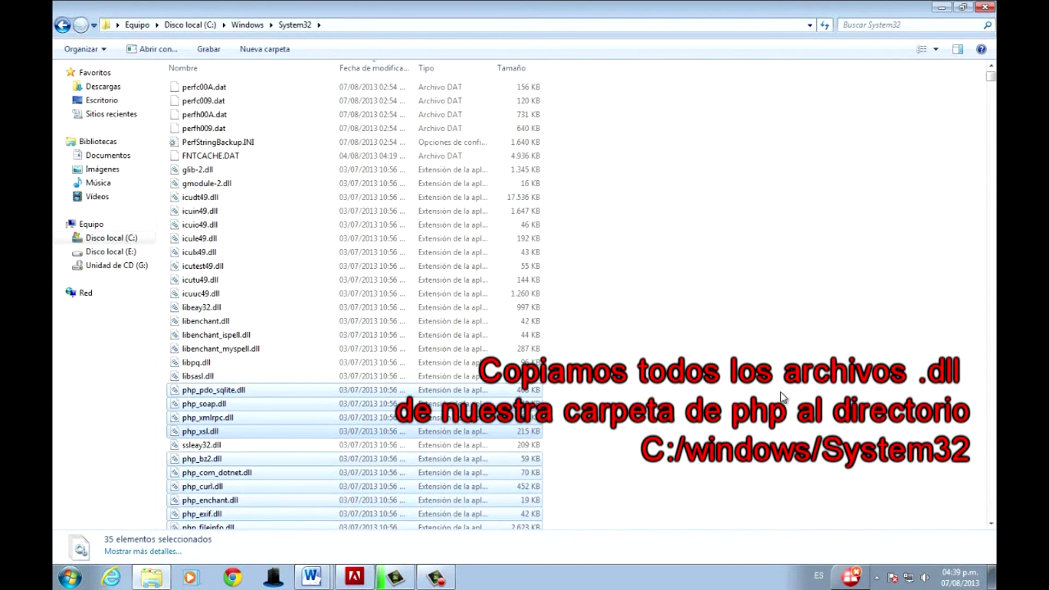
Bring the httpd.conf-lalala.txt file up in Notepad.
{"action": "scroll", "coordinate": [703, 164], "scroll_direction": "down", "scroll_amount": 10}
{"action": "scroll", "coordinate": [704, 210], "scroll_direction": "up", "scroll_amount": 3}
{"action": "left_click", "coordinate": [704, 210]}
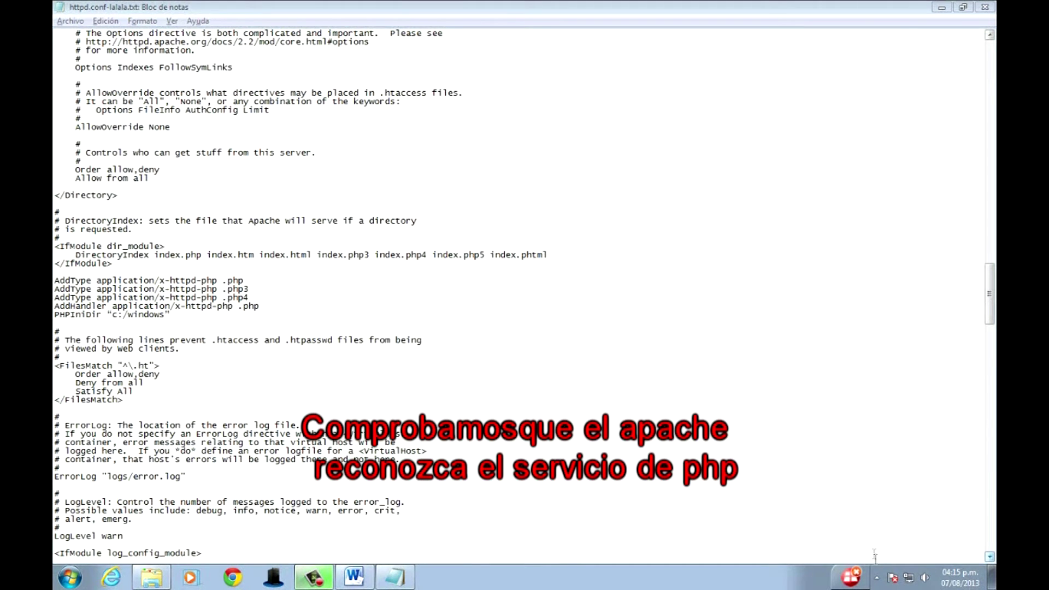
Start Apache2.2 from the tray's Service Monitor, verify Apache/2.2.25 with PHP/5.4.17, and close it.
{"action": "left_click", "coordinate": [876, 578]}
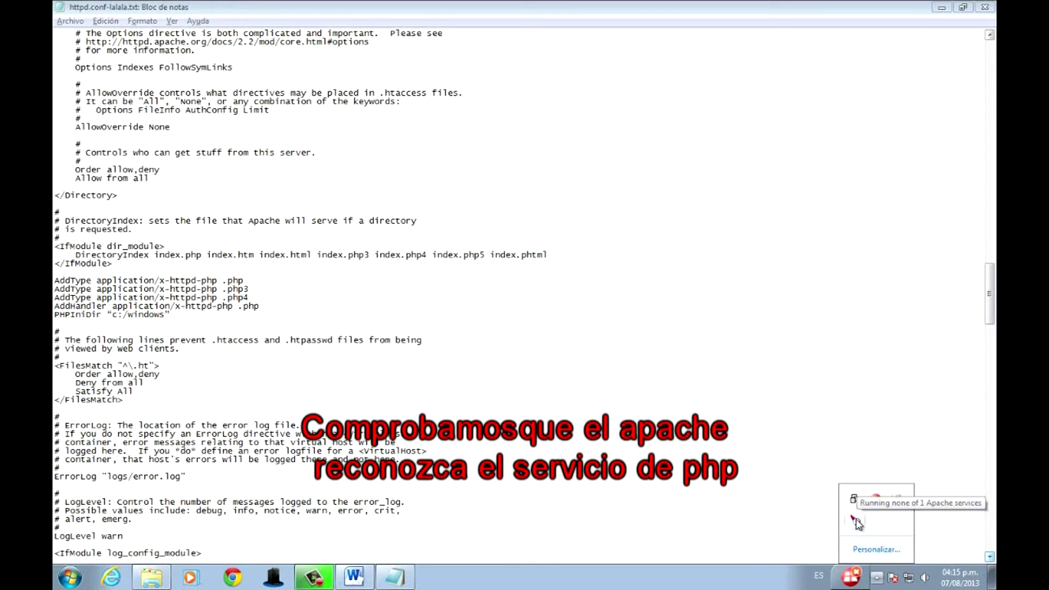
{"action": "double_click", "coordinate": [856, 523]}
{"action": "left_click", "coordinate": [576, 188]}
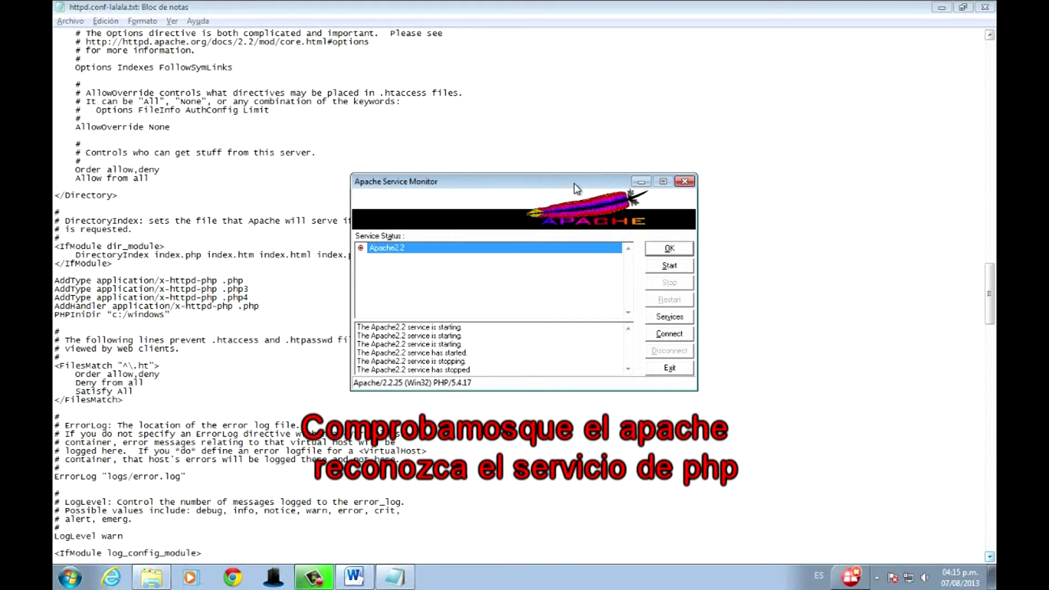
{"action": "left_click", "coordinate": [658, 266]}
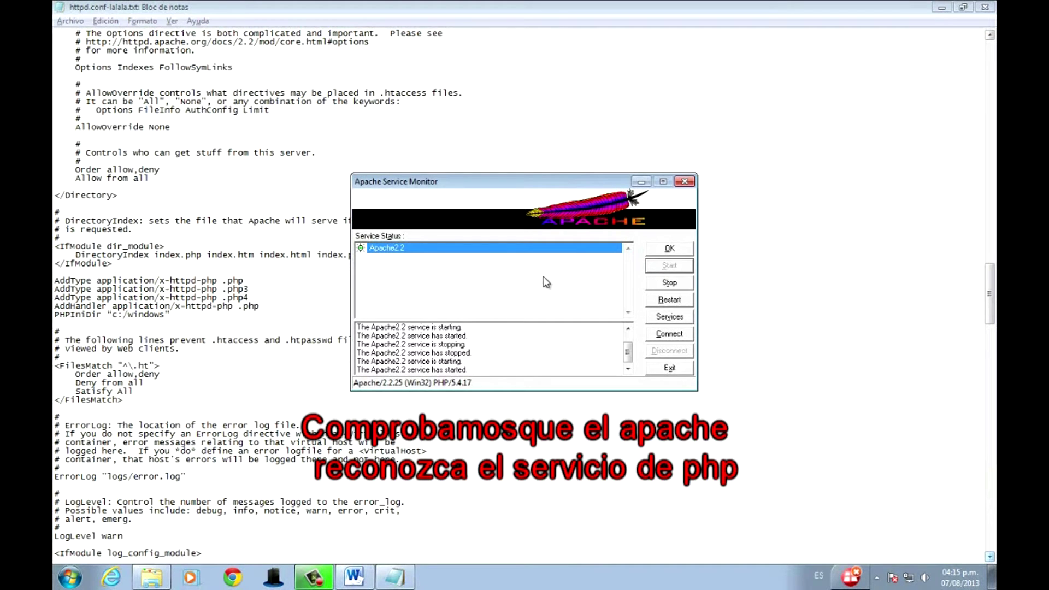
{"action": "left_click", "coordinate": [469, 370]}
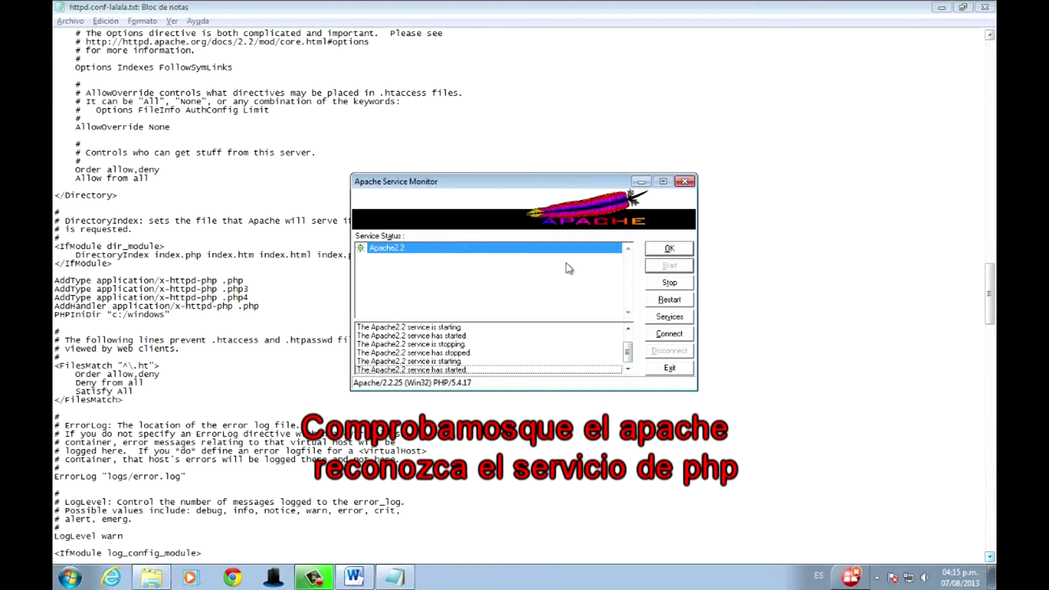
{"action": "left_click", "coordinate": [668, 250]}
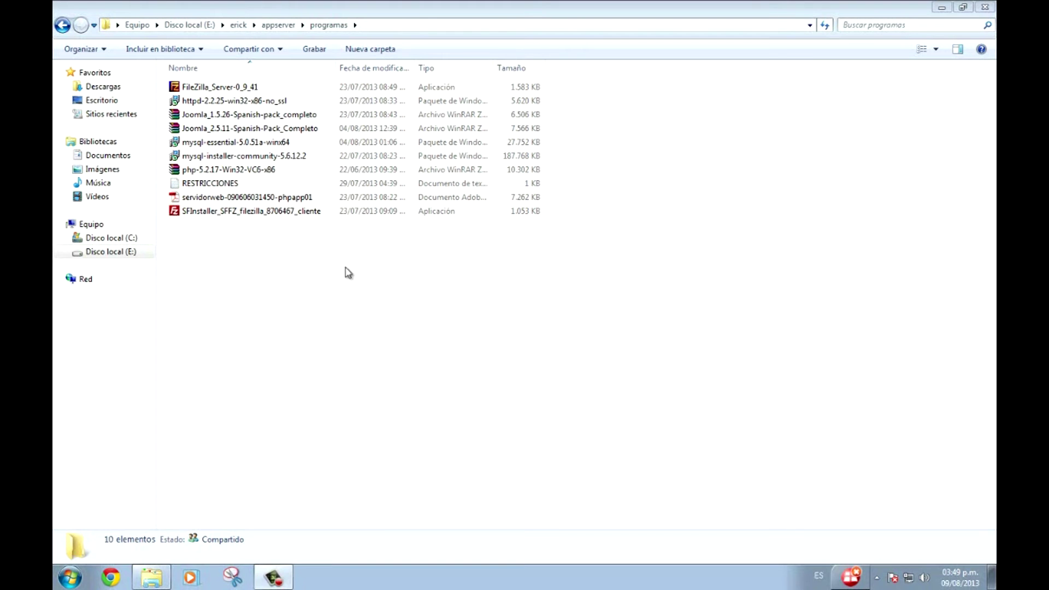
Run mysql-installer-community-5.6.12.2 from the programas folder.
{"action": "double_click", "coordinate": [296, 156]}
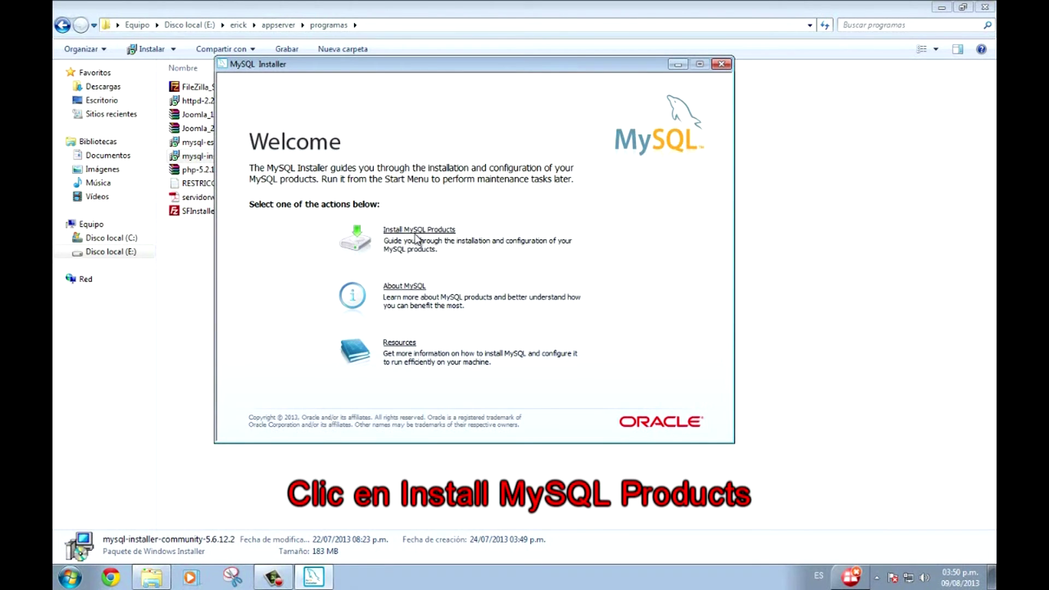
Begin installing MySQL products, accepting the license and skipping the update check.
{"action": "left_click", "coordinate": [419, 230]}
{"action": "left_click", "coordinate": [399, 389]}
{"action": "left_click", "coordinate": [632, 422]}
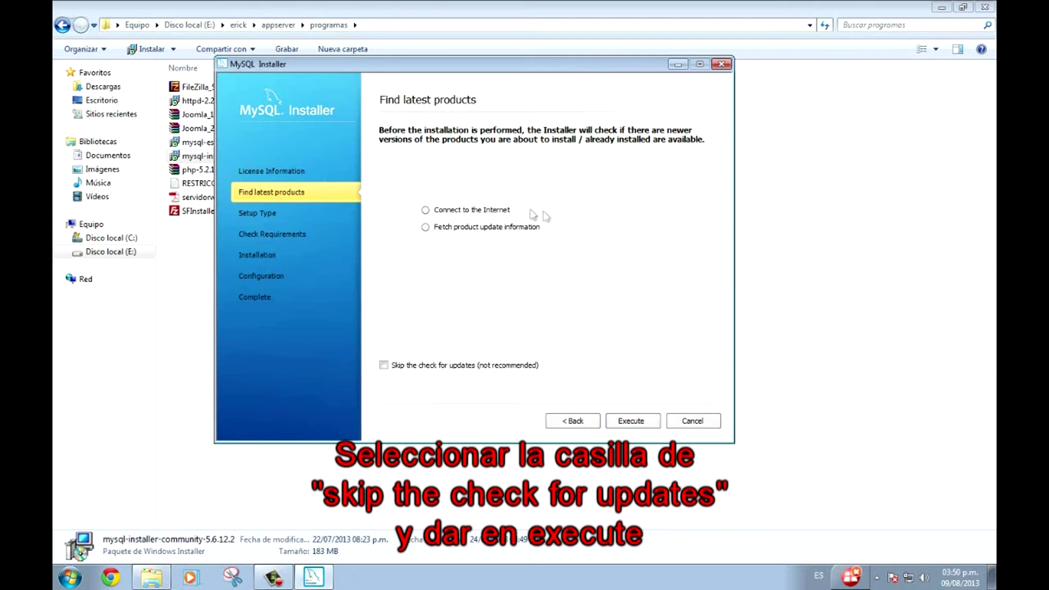
{"action": "left_click", "coordinate": [384, 366]}
{"action": "left_click", "coordinate": [632, 421]}
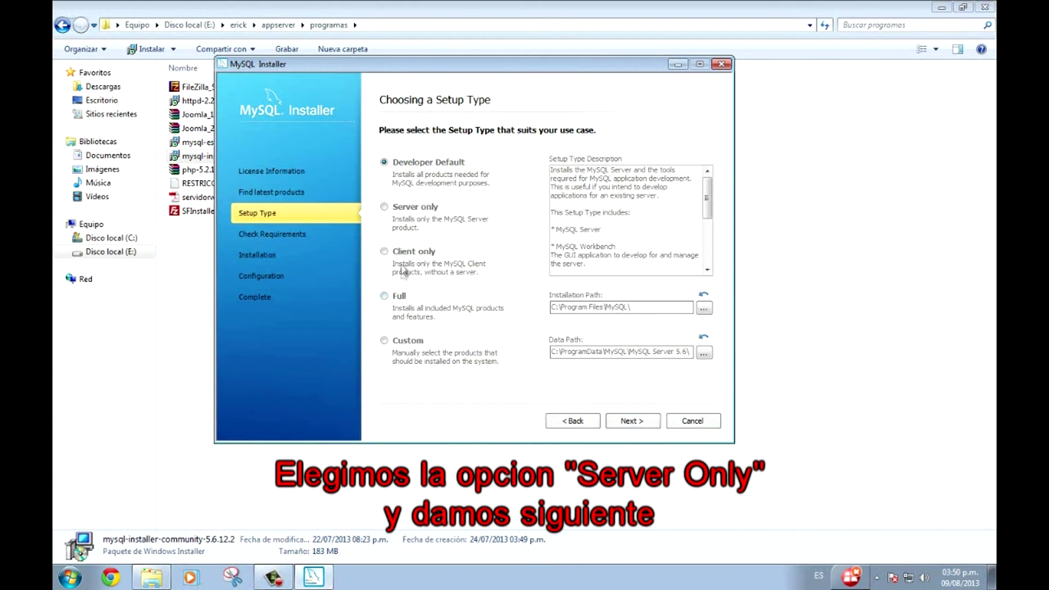
Choose the Server only setup and install MySQL Server 5.6.12 through to configuration.
{"action": "left_click", "coordinate": [385, 207]}
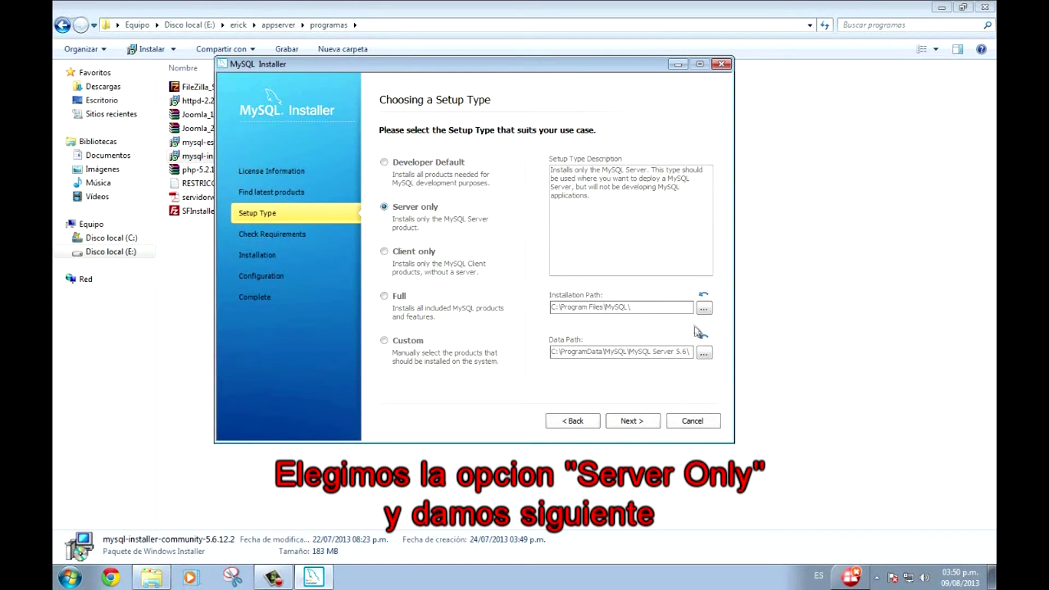
{"action": "left_click", "coordinate": [642, 430]}
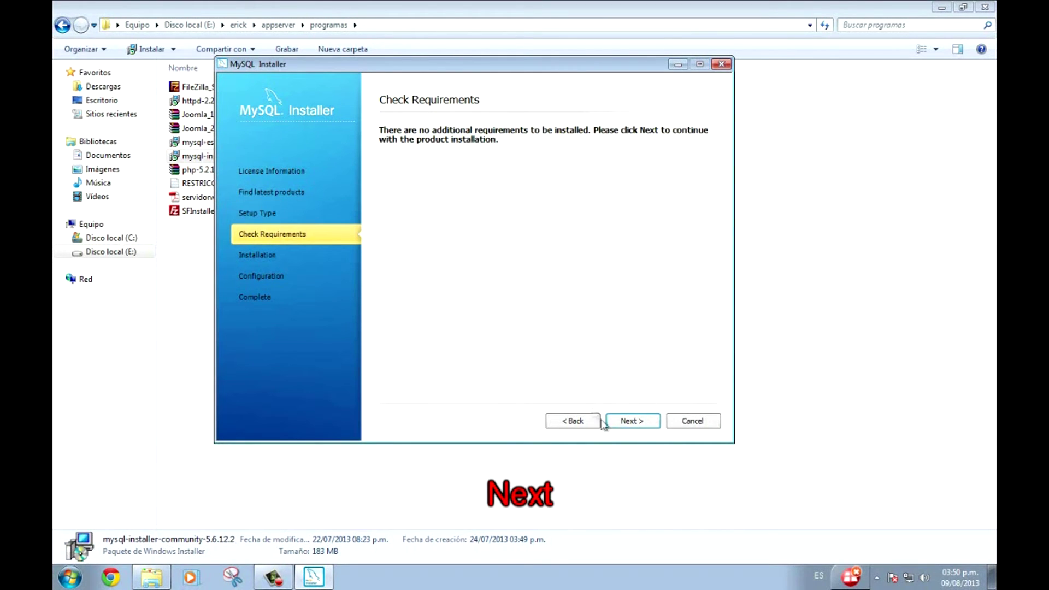
{"action": "left_click", "coordinate": [643, 422]}
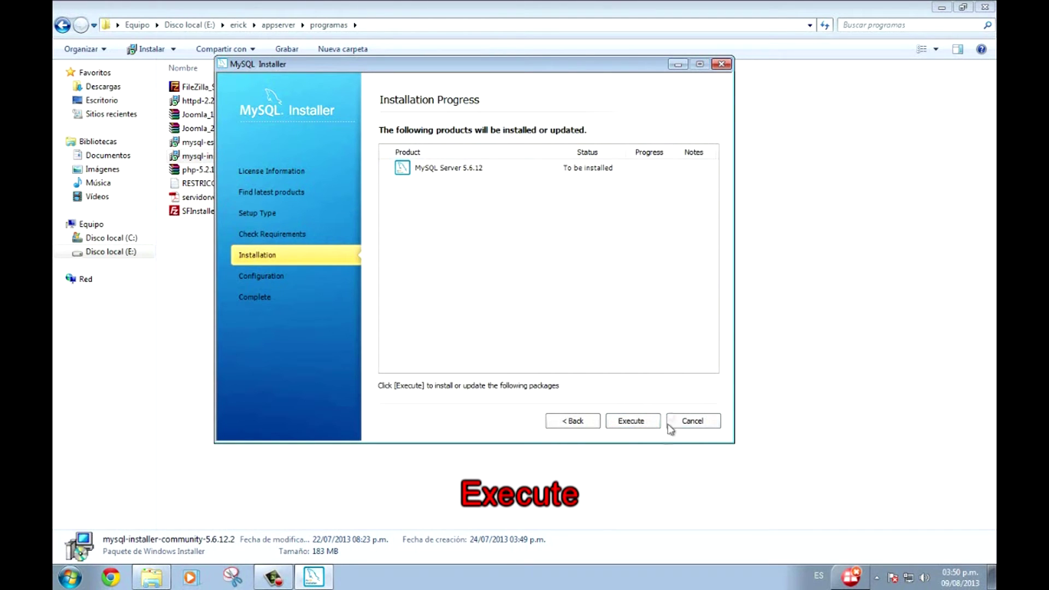
{"action": "left_click", "coordinate": [640, 424]}
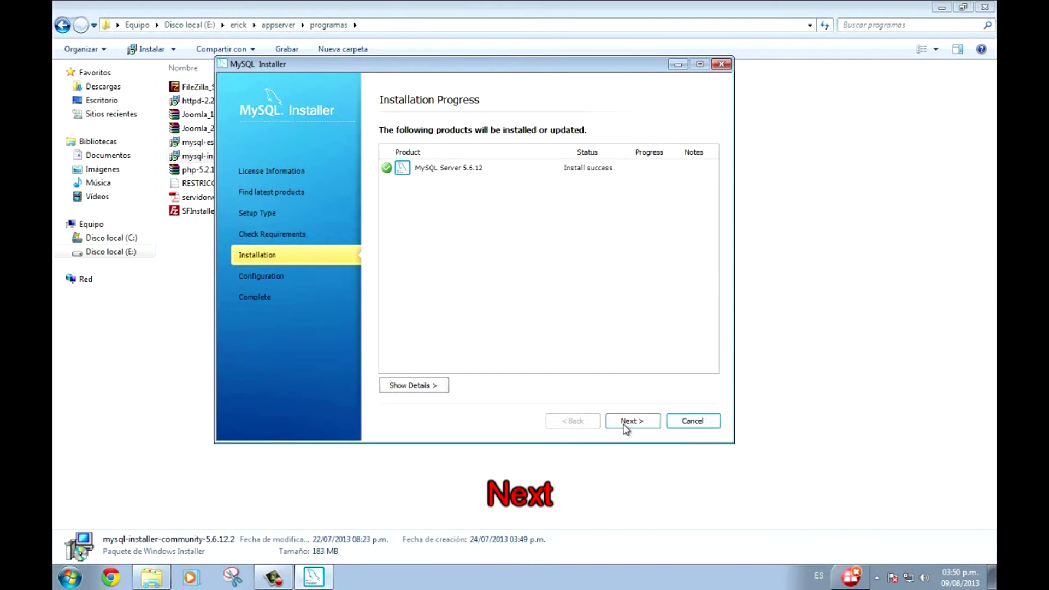
{"action": "left_click", "coordinate": [628, 422]}
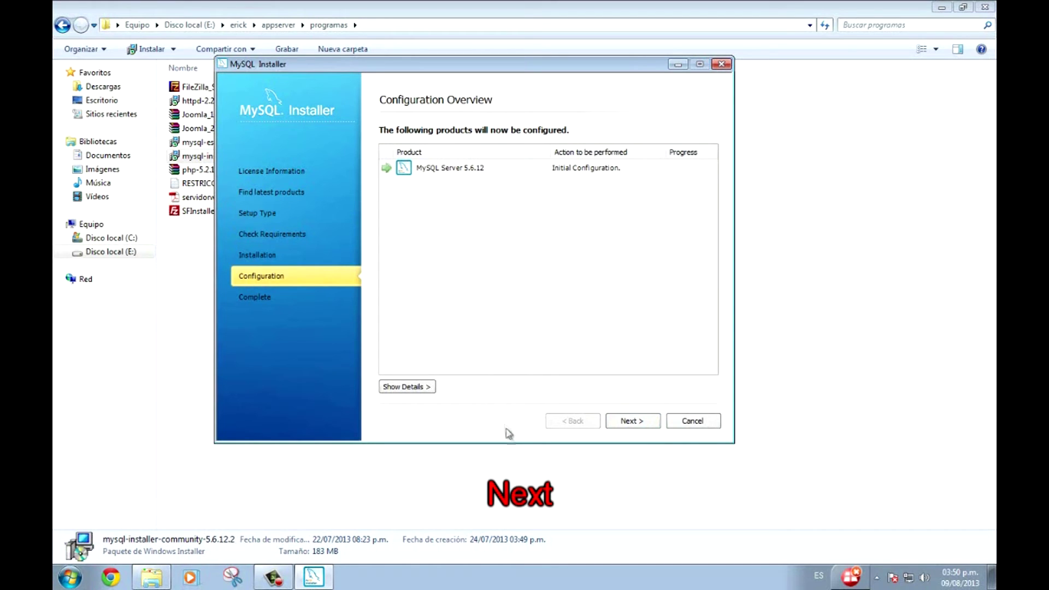
{"action": "left_click", "coordinate": [645, 427]}
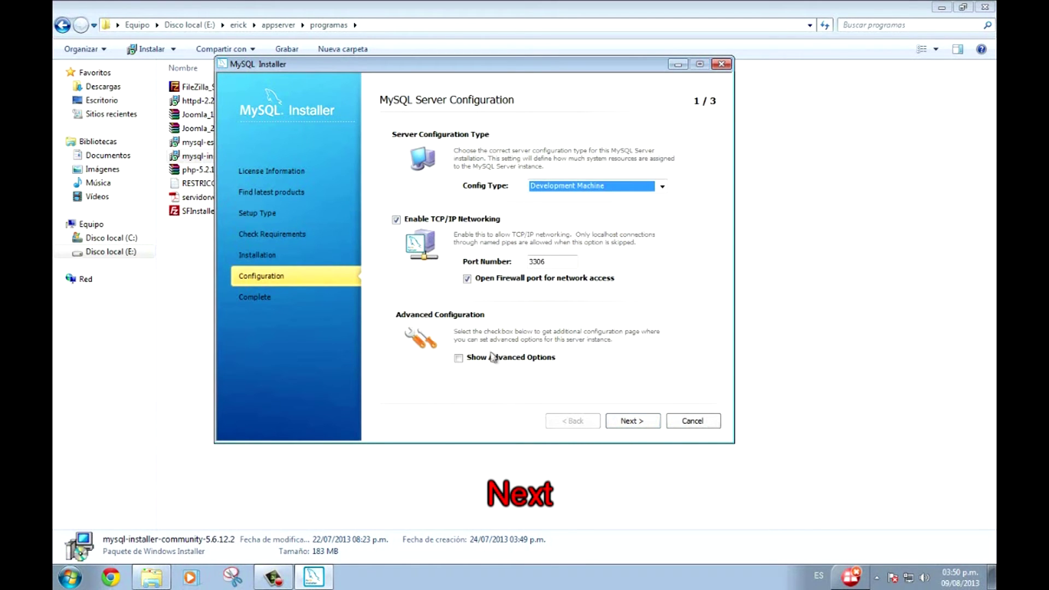
Enable advanced options and enter and repeat the MySQL root password.
{"action": "left_click", "coordinate": [458, 358]}
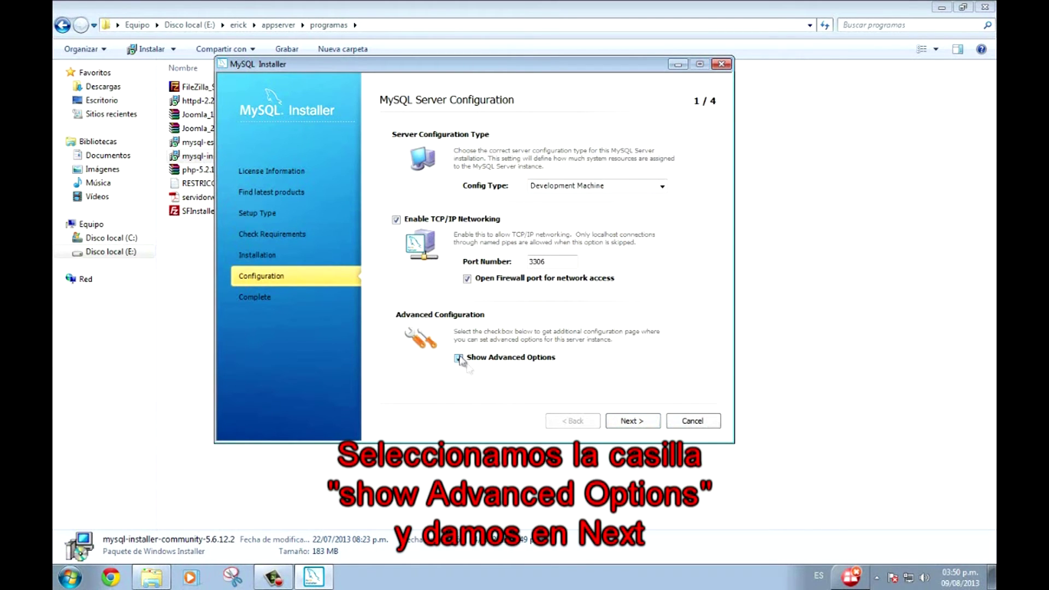
{"action": "left_click", "coordinate": [625, 421]}
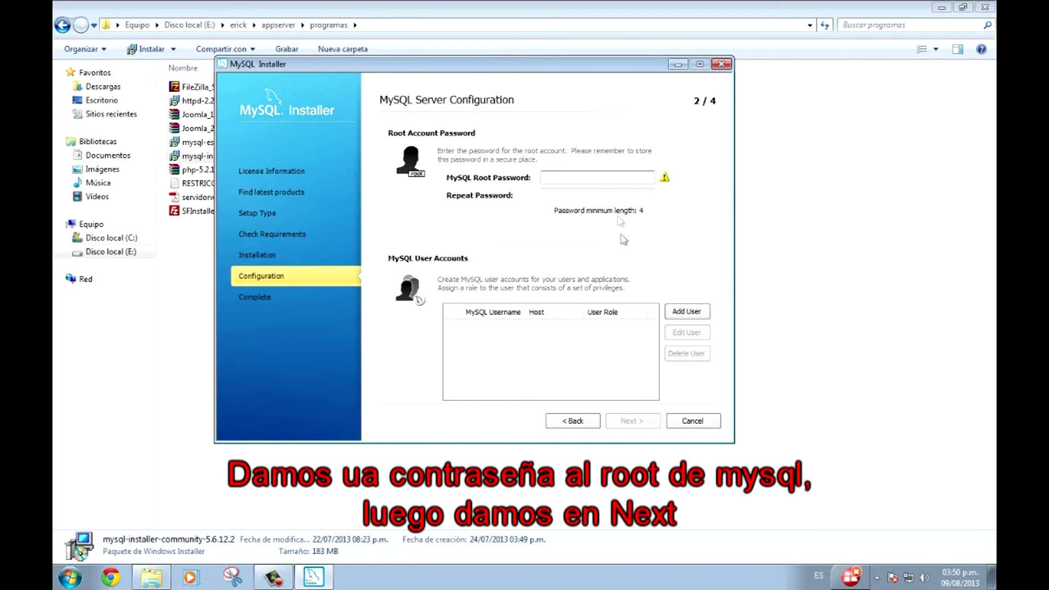
{"action": "type", "text": "root"}
{"action": "left_click", "coordinate": [599, 192]}
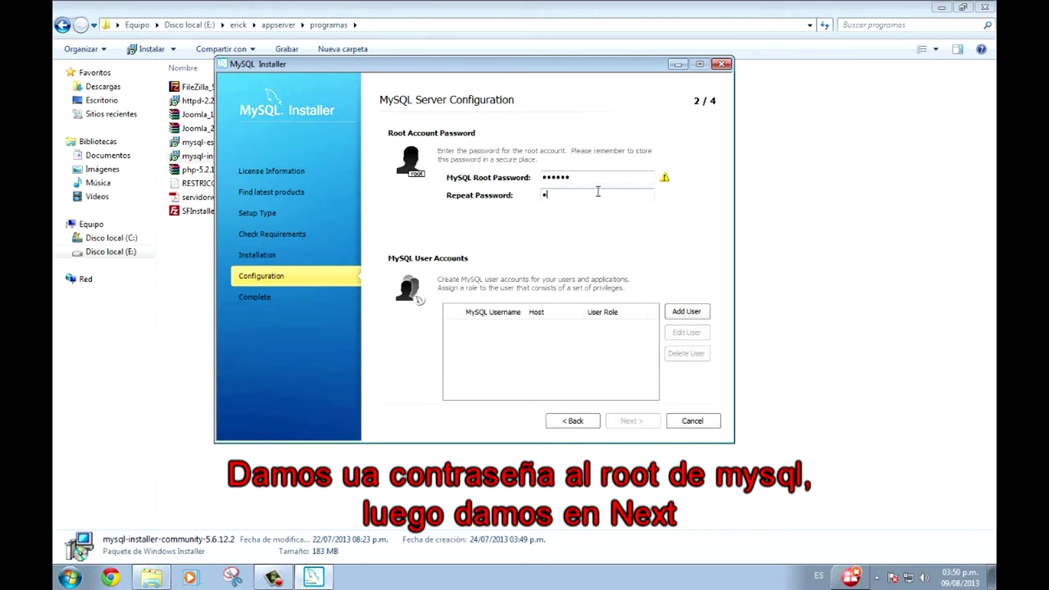
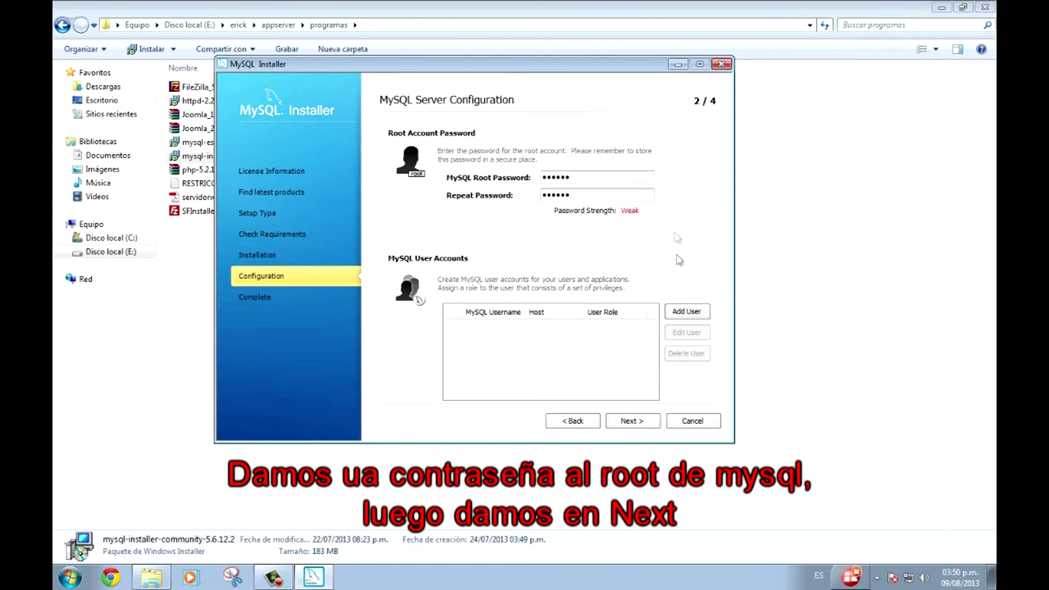
{"action": "left_click", "coordinate": [643, 423]}
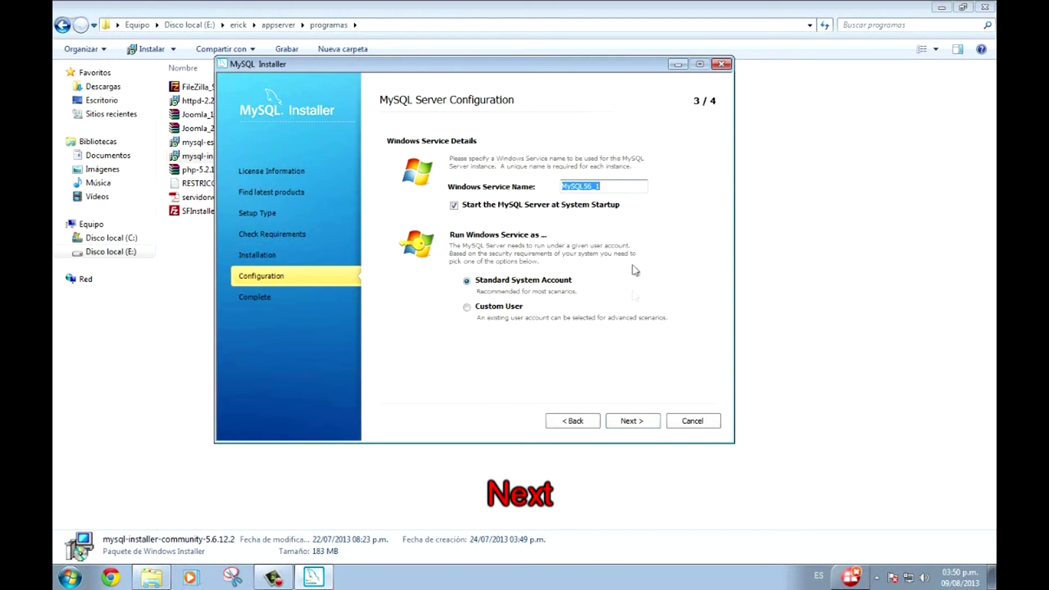
Turn on the General Log, apply the configuration and close the finished installer.
{"action": "left_click", "coordinate": [624, 422]}
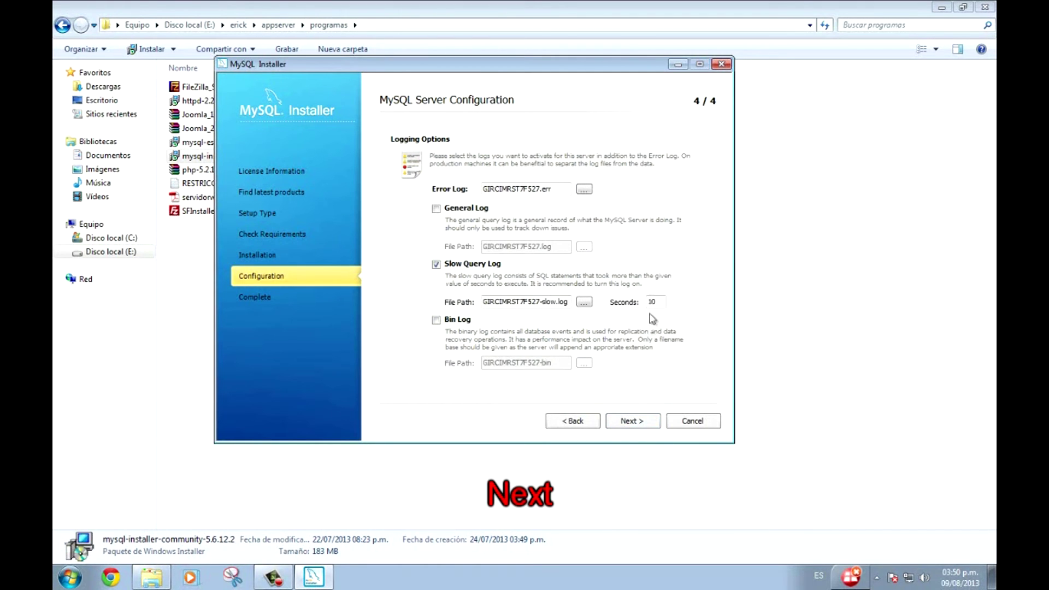
{"action": "left_click", "coordinate": [448, 212]}
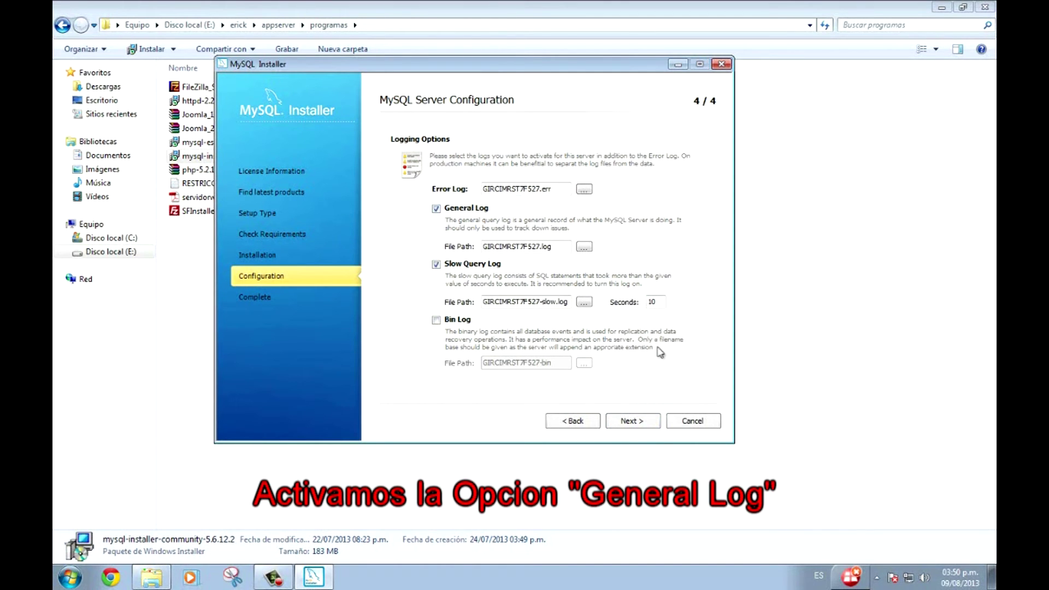
{"action": "left_click", "coordinate": [651, 422]}
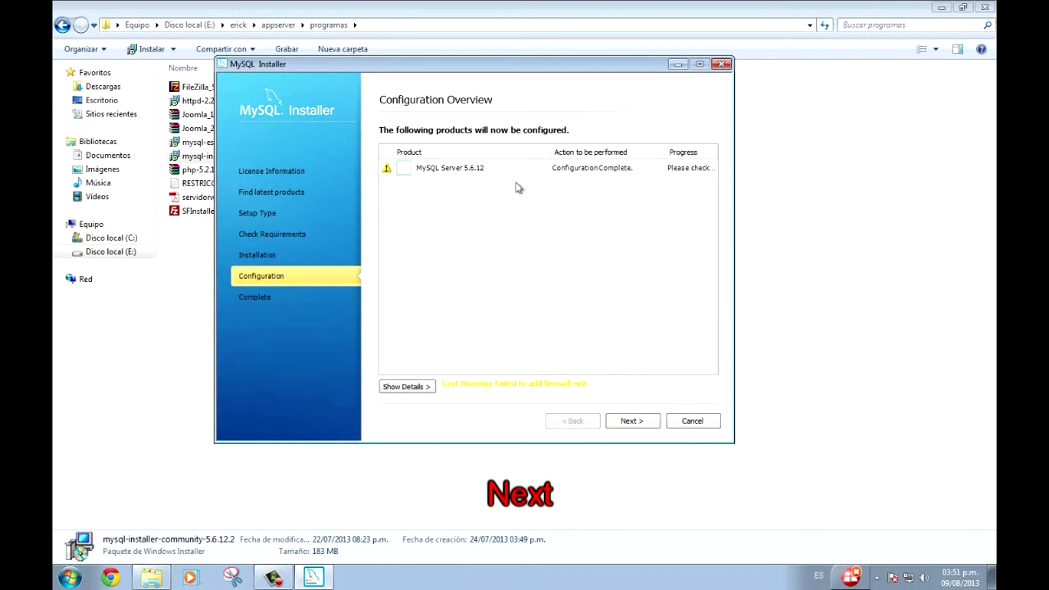
{"action": "left_click", "coordinate": [642, 424]}
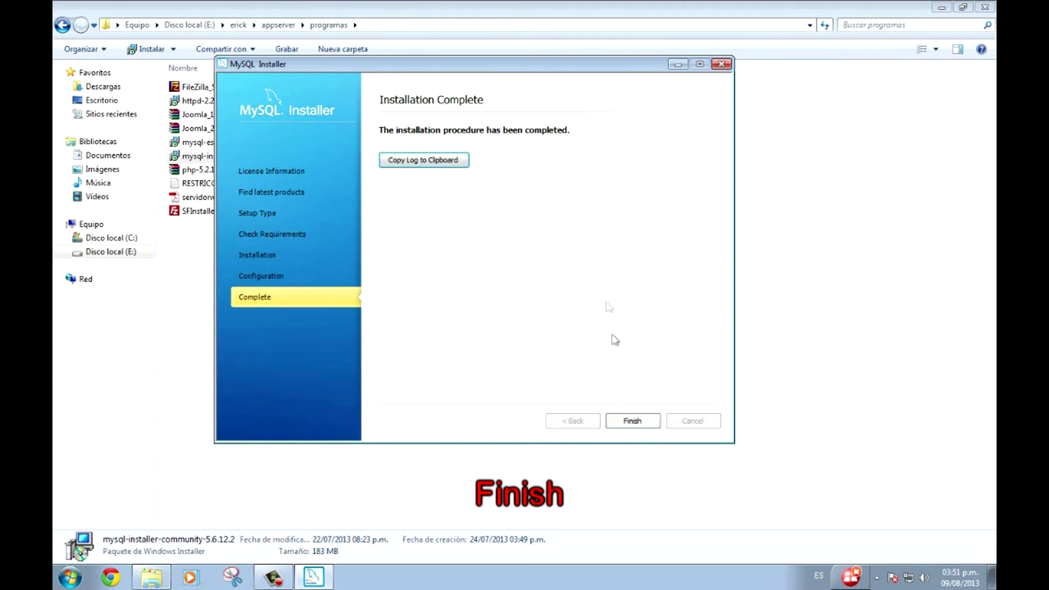
{"action": "left_click", "coordinate": [622, 421]}
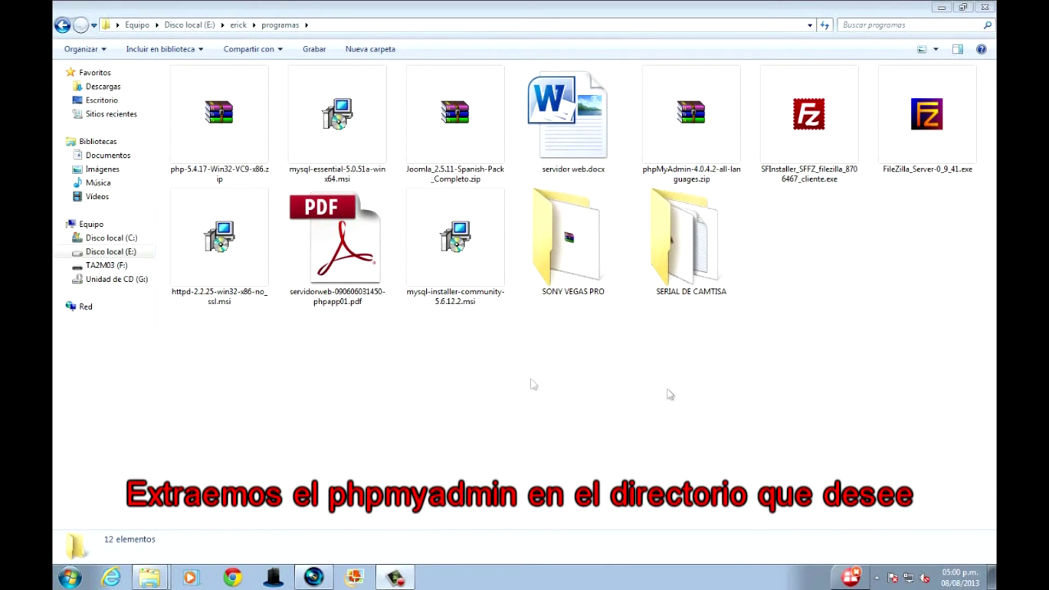
Extract phpMyAdmin-4.0.4.2-all-languages.zip with Extraer ficheros into E:\appserver\web\PhpMyAdmin.
{"action": "right_click", "coordinate": [688, 153]}
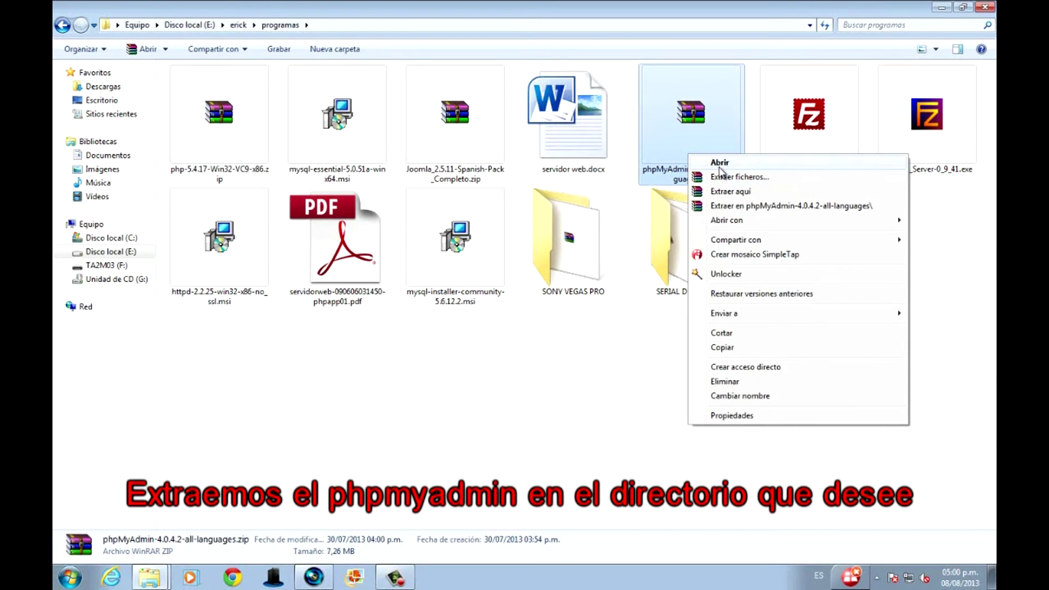
{"action": "left_click", "coordinate": [720, 175]}
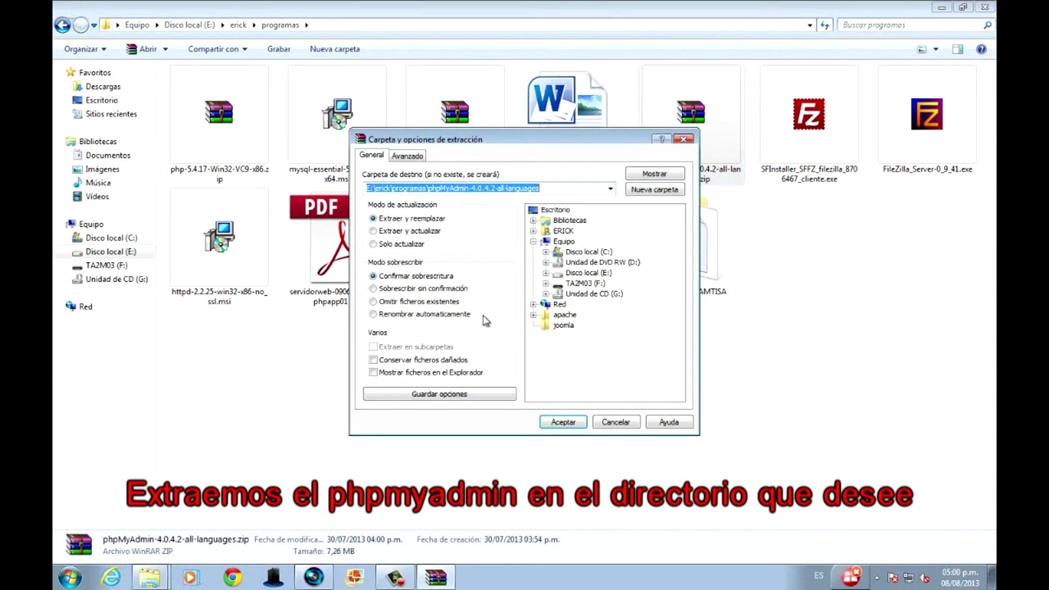
{"action": "left_click", "coordinate": [601, 272]}
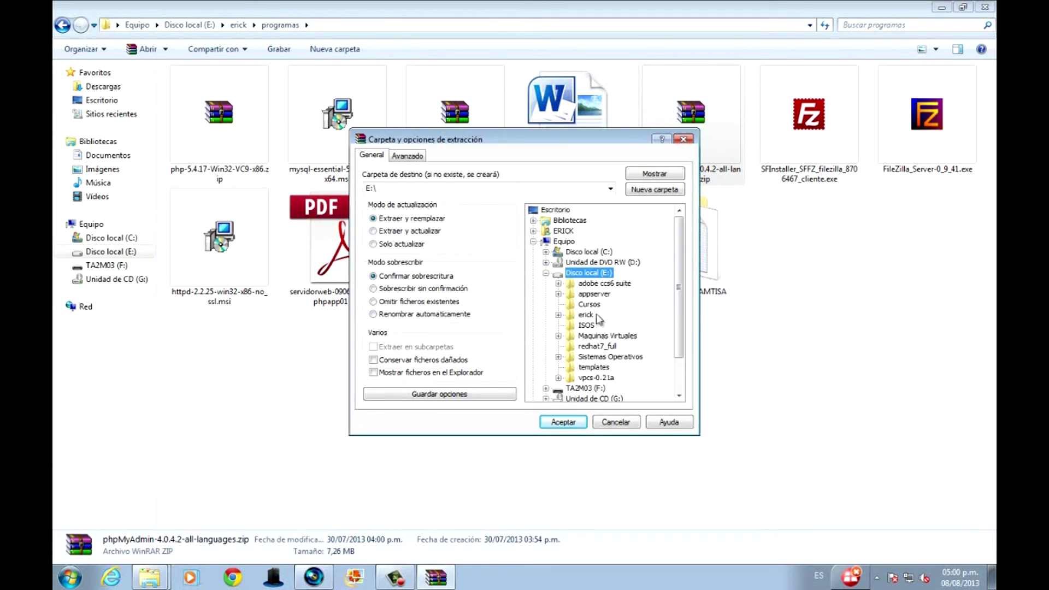
{"action": "left_click", "coordinate": [593, 295]}
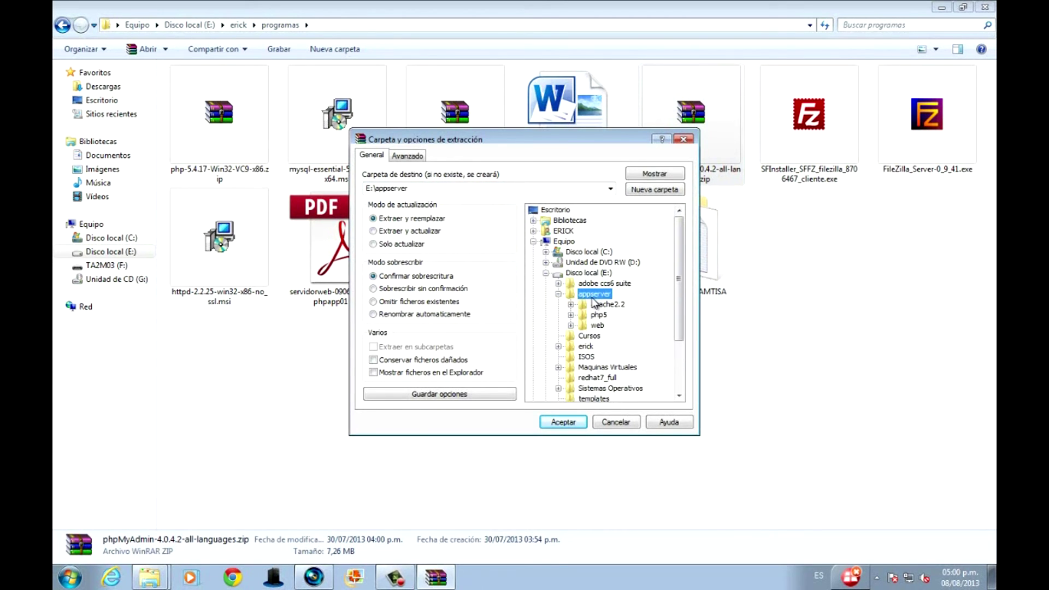
{"action": "left_click", "coordinate": [598, 326]}
{"action": "left_click", "coordinate": [622, 347]}
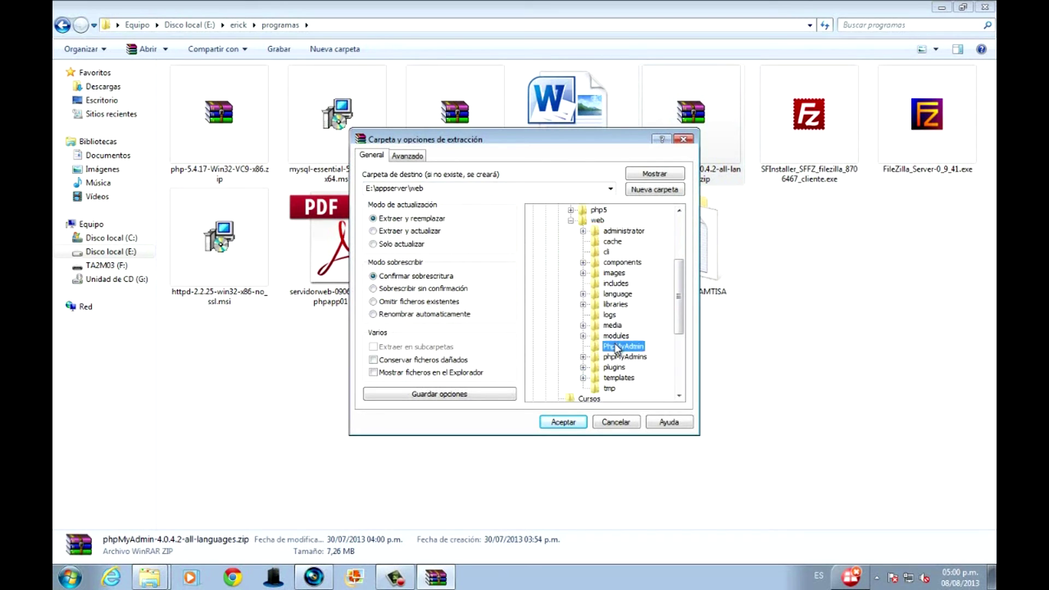
{"action": "left_click", "coordinate": [563, 422]}
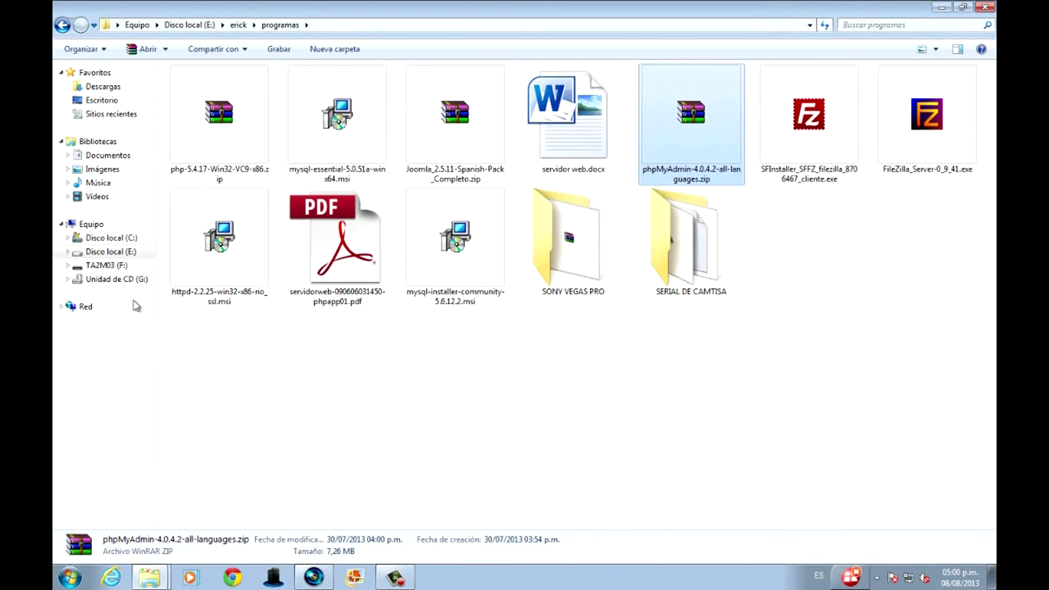
Move all 103 phpMyAdmin files from the extracted subfolder up into E:\appserver\web\PhpMyAdmin.
{"action": "left_click", "coordinate": [133, 251]}
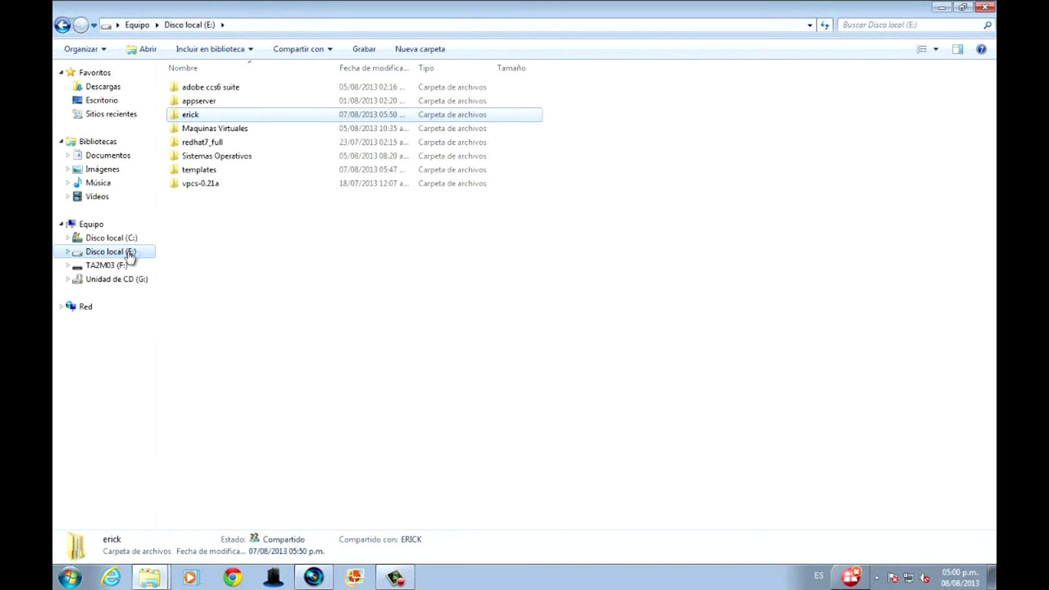
{"action": "double_click", "coordinate": [205, 101]}
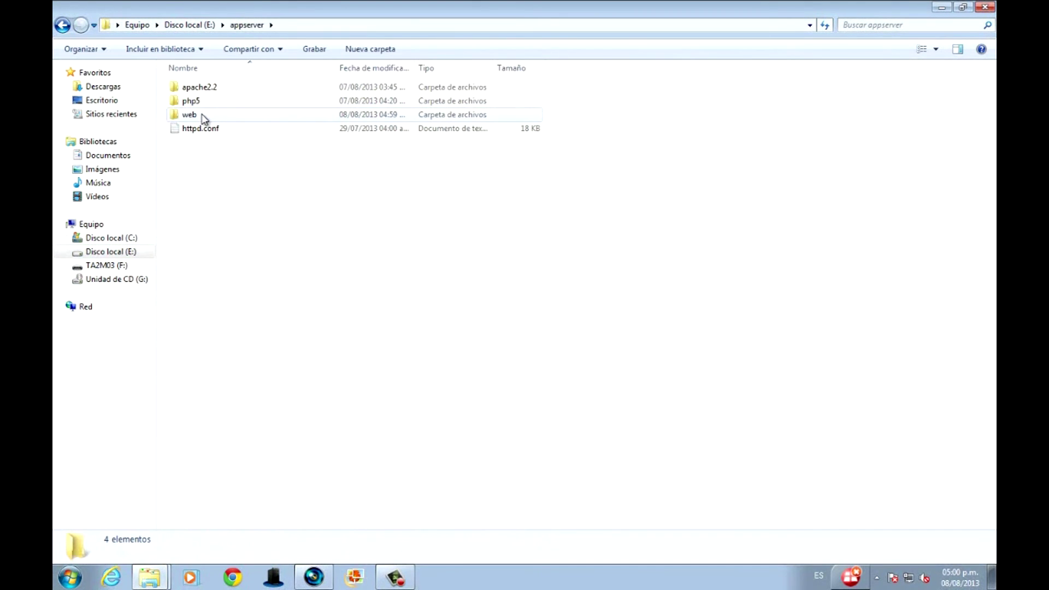
{"action": "double_click", "coordinate": [203, 116]}
{"action": "double_click", "coordinate": [239, 237]}
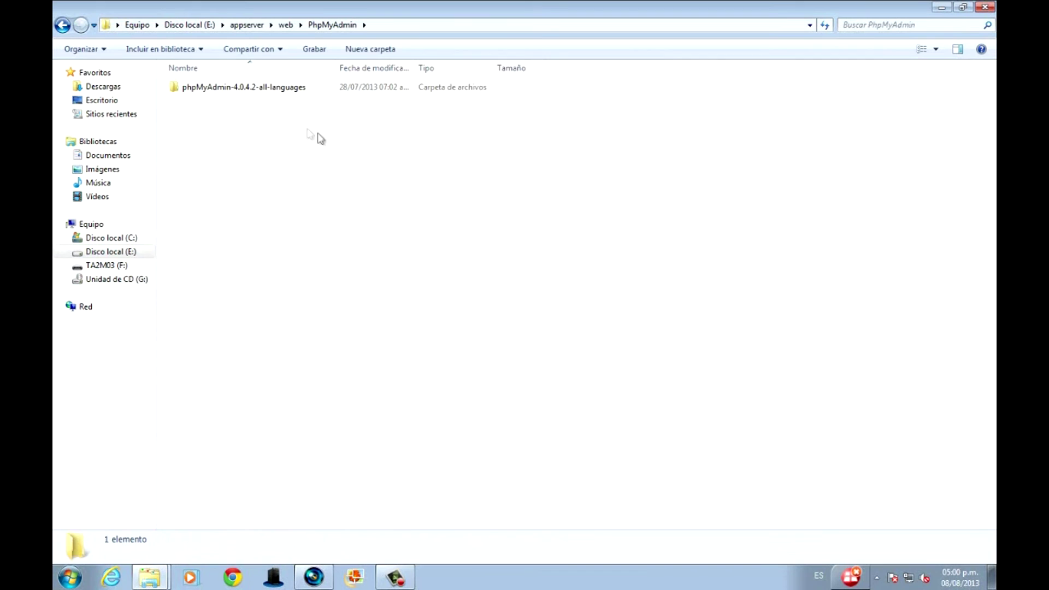
{"action": "double_click", "coordinate": [278, 90]}
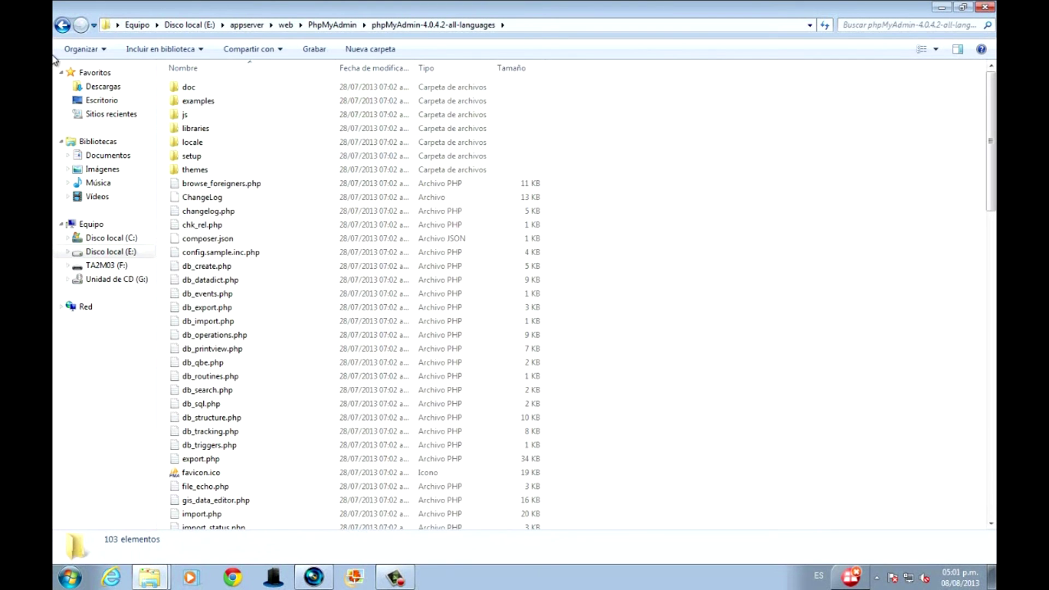
{"action": "key", "text": "ctrl+a"}
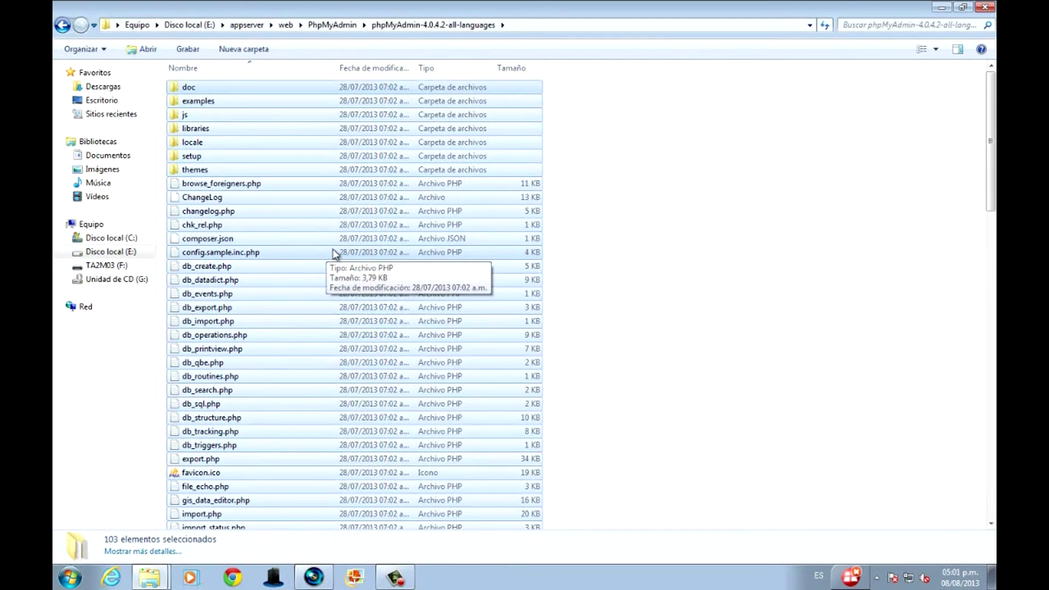
{"action": "left_click", "coordinate": [62, 26]}
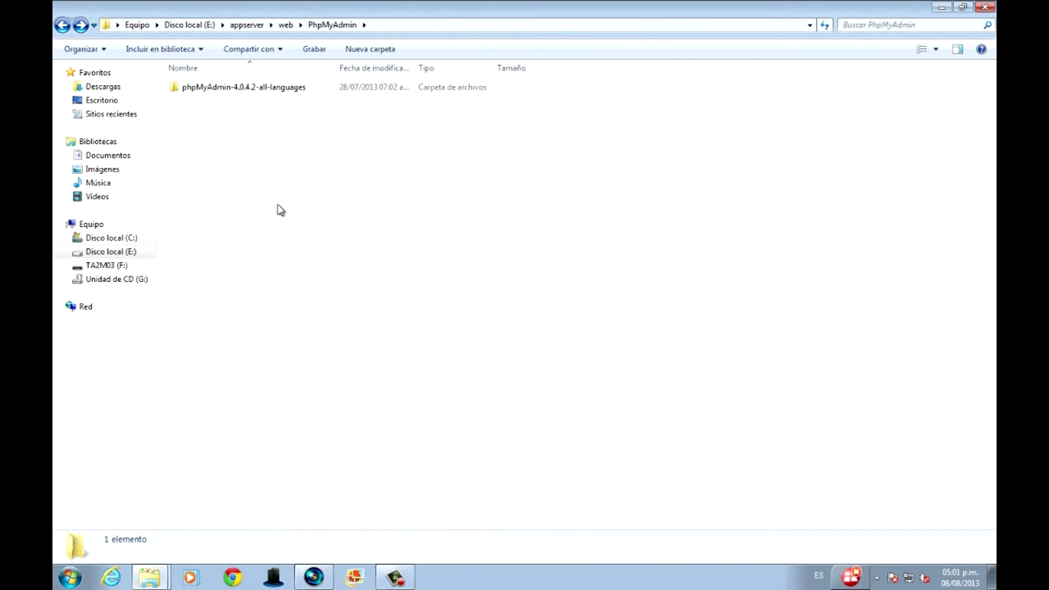
{"action": "key", "text": "ctrl+v"}
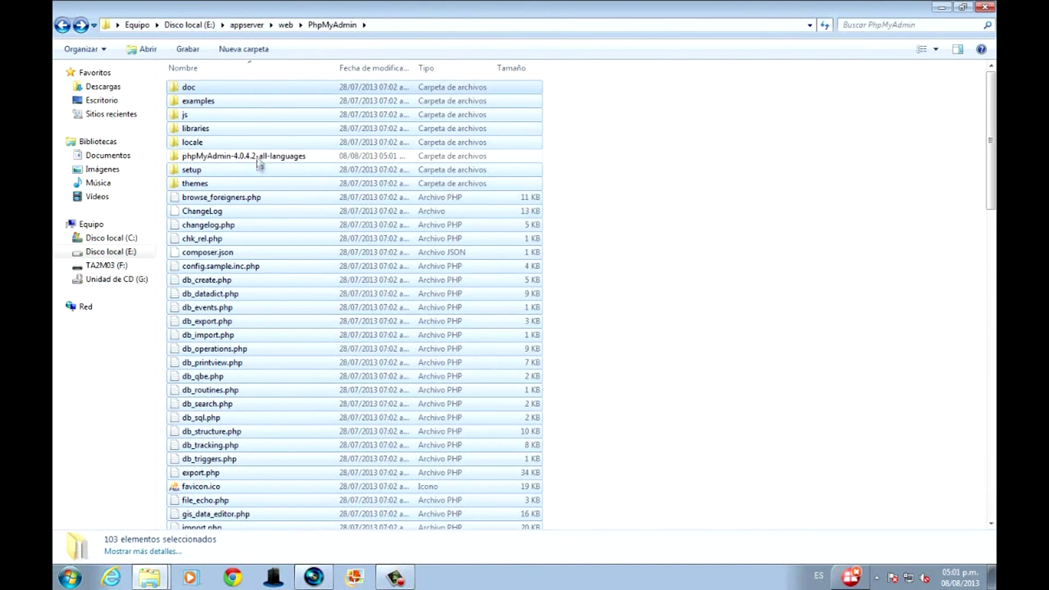
Permanently delete the emptied phpMyAdmin-4.0.4.2-all-languages folder.
{"action": "left_click", "coordinate": [258, 156]}
{"action": "key", "text": "shift+Delete"}
{"action": "key", "text": "Return"}
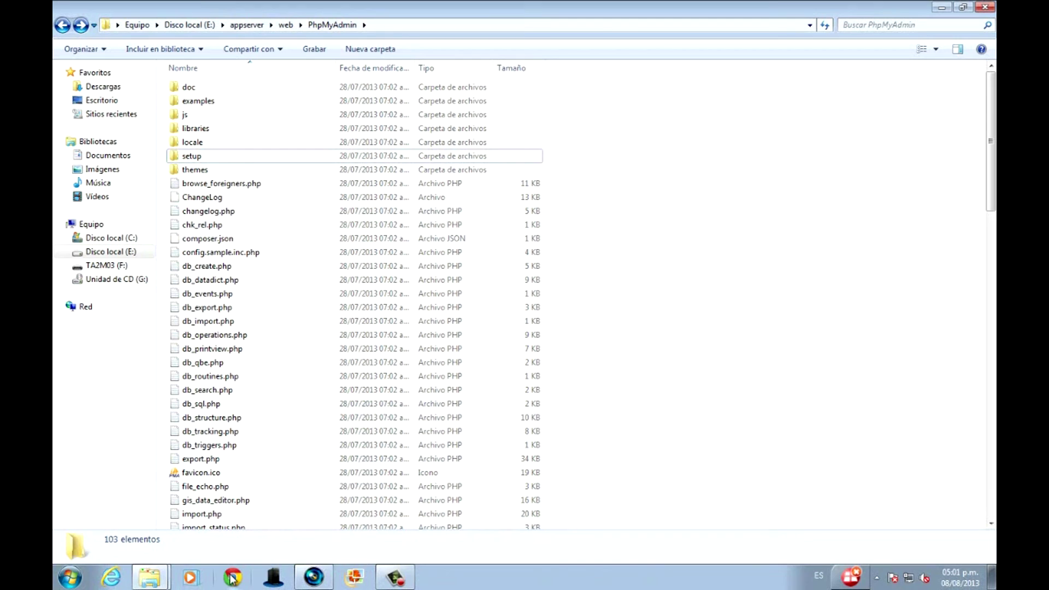
Restart the Apache2.2 service through the tray's Apache Service Monitor, then close it.
{"action": "left_click", "coordinate": [877, 578]}
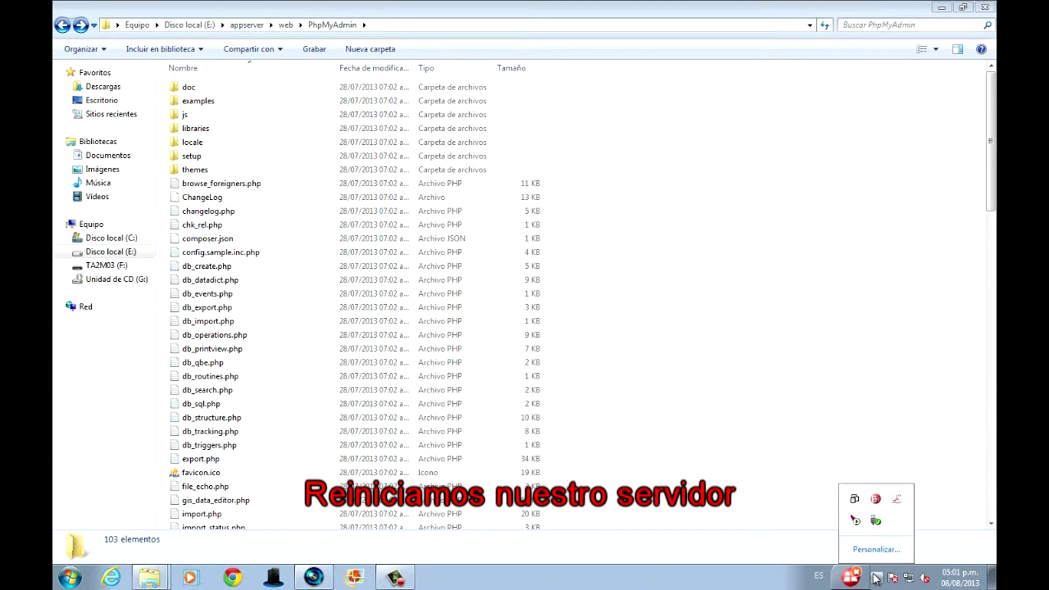
{"action": "right_click", "coordinate": [856, 521]}
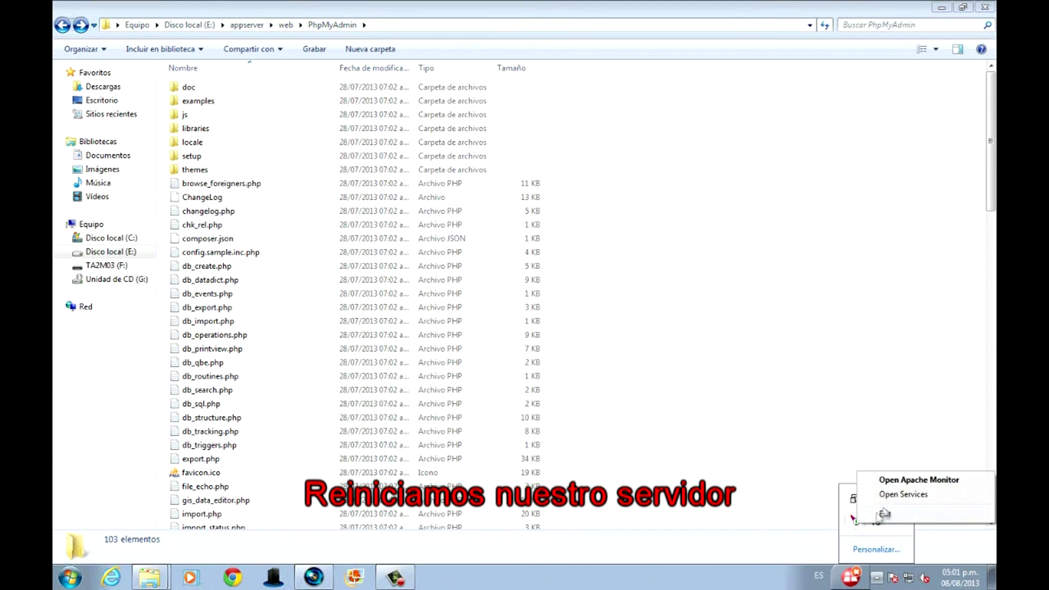
{"action": "left_click", "coordinate": [907, 479]}
{"action": "left_click", "coordinate": [668, 299]}
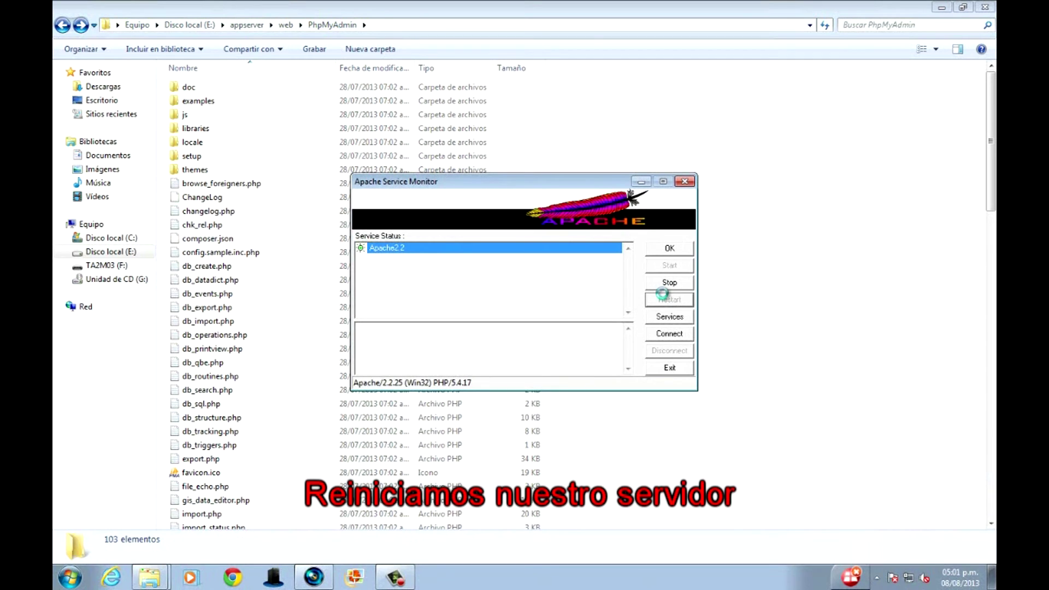
{"action": "left_click", "coordinate": [684, 180]}
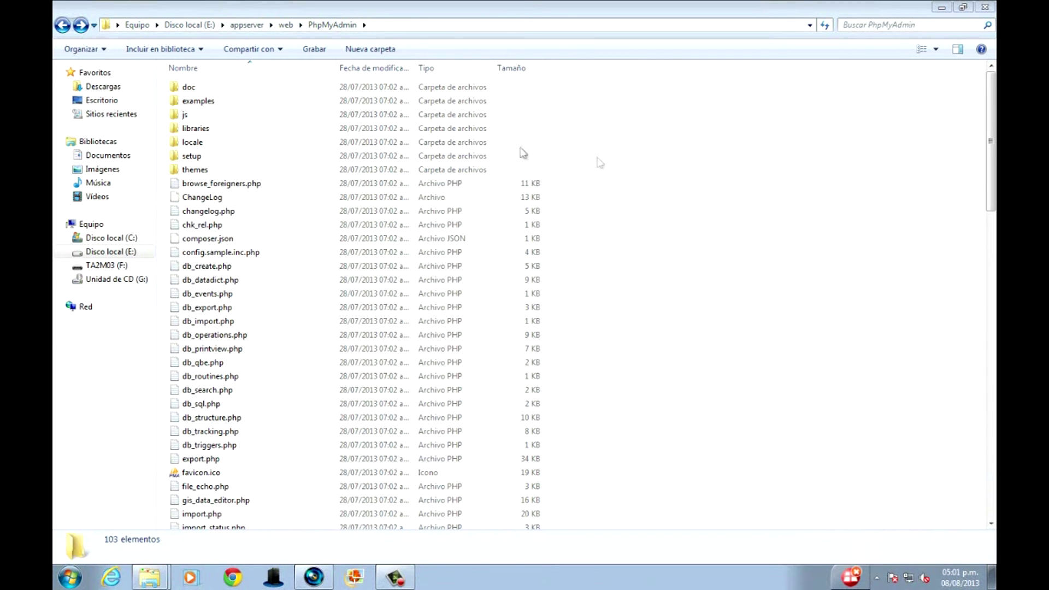
Load localhost/phpmyadmin in Chrome, correcting the mistyped address.
{"action": "left_click", "coordinate": [233, 577]}
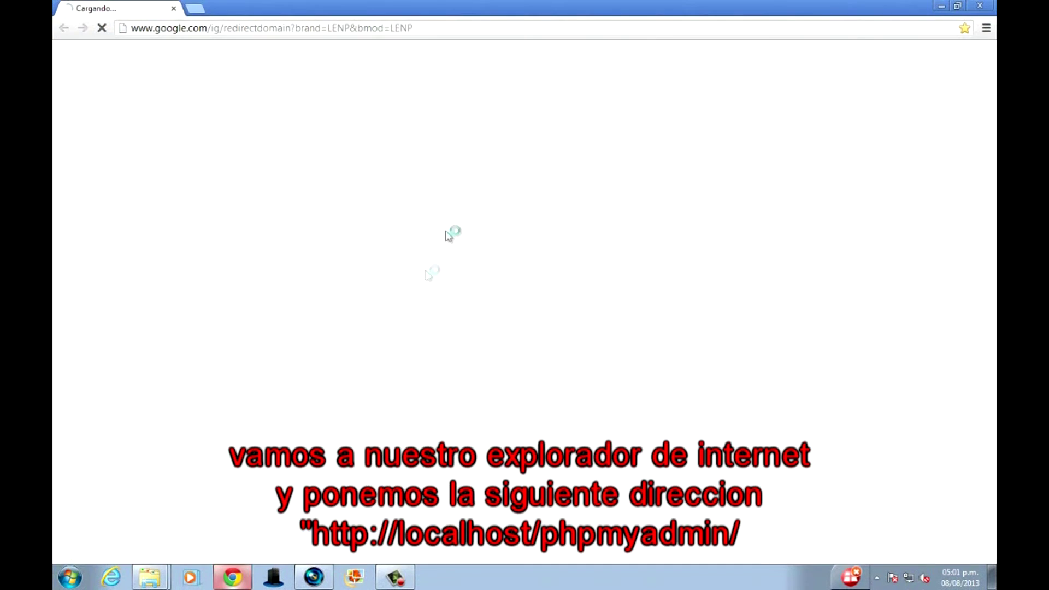
{"action": "left_click", "coordinate": [446, 22]}
{"action": "type", "text": "localhost/phpmyadmin/}"}
{"action": "key", "text": "Return"}
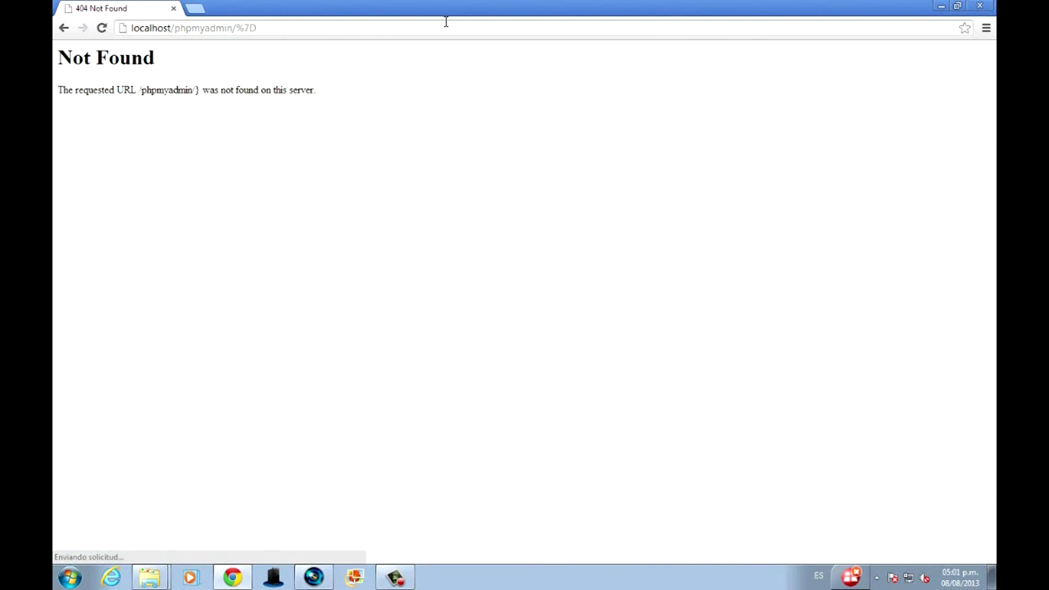
{"action": "left_click", "coordinate": [445, 22]}
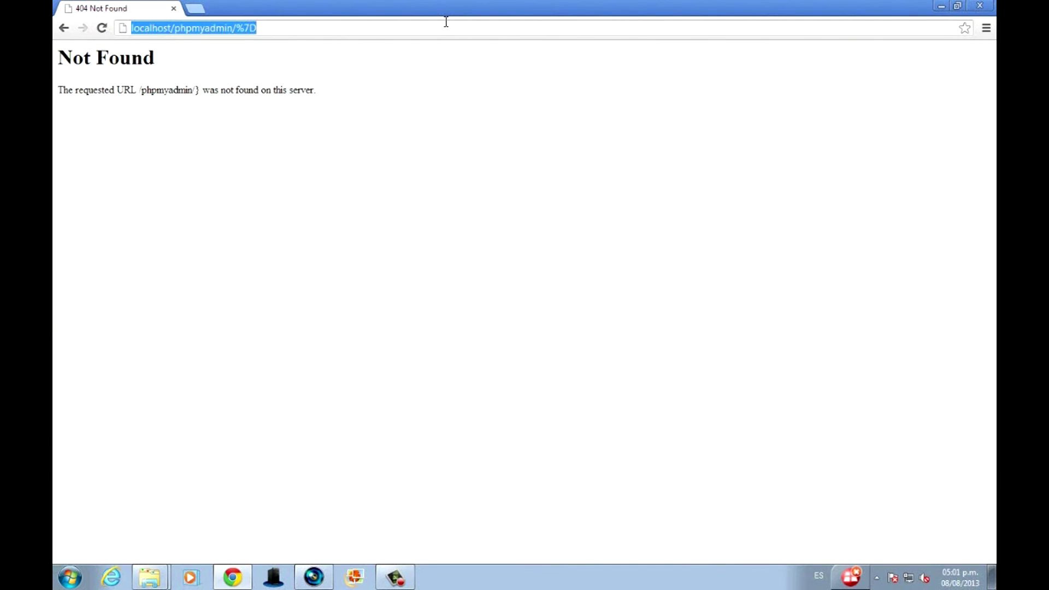
{"action": "type", "text": "local"}
{"action": "key", "text": "Down"}
{"action": "key", "text": "Return"}
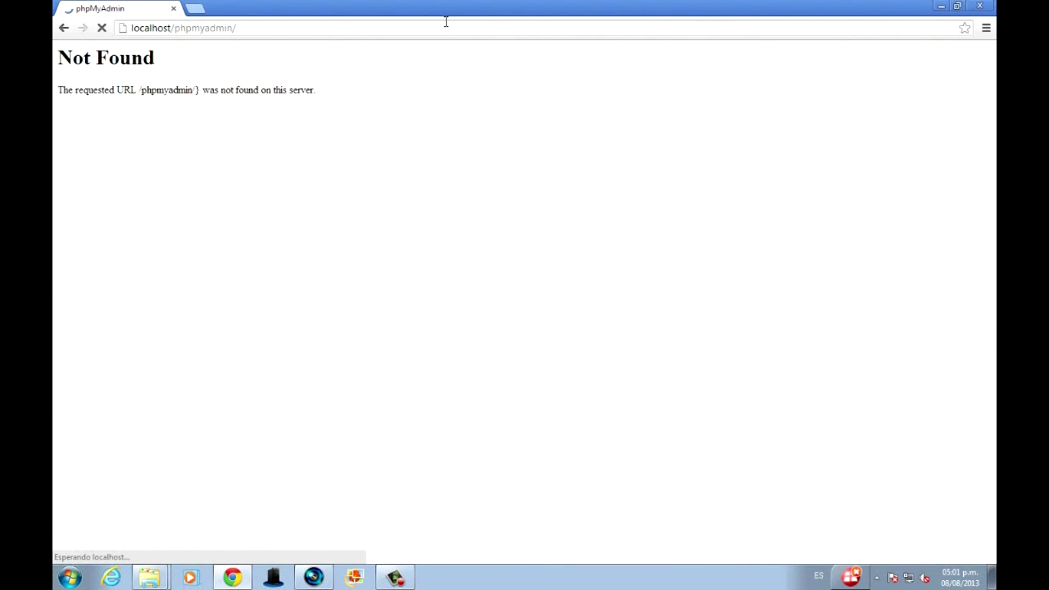
Log in to phpMyAdmin as root and view the user accounts overview.
{"action": "type", "text": "root"}
{"action": "key", "text": "Tab"}
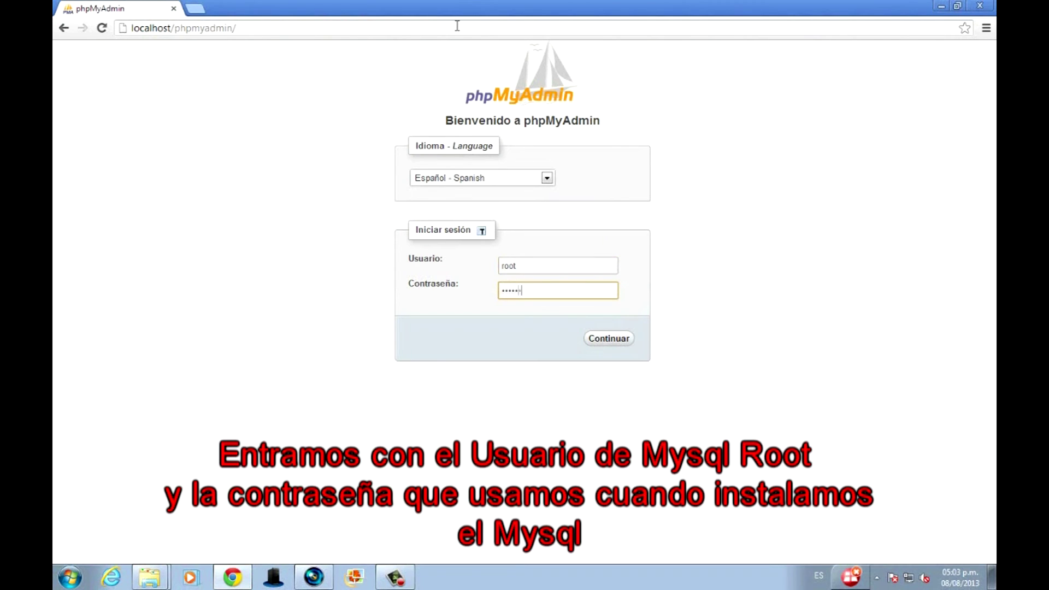
{"action": "key", "text": "Return"}
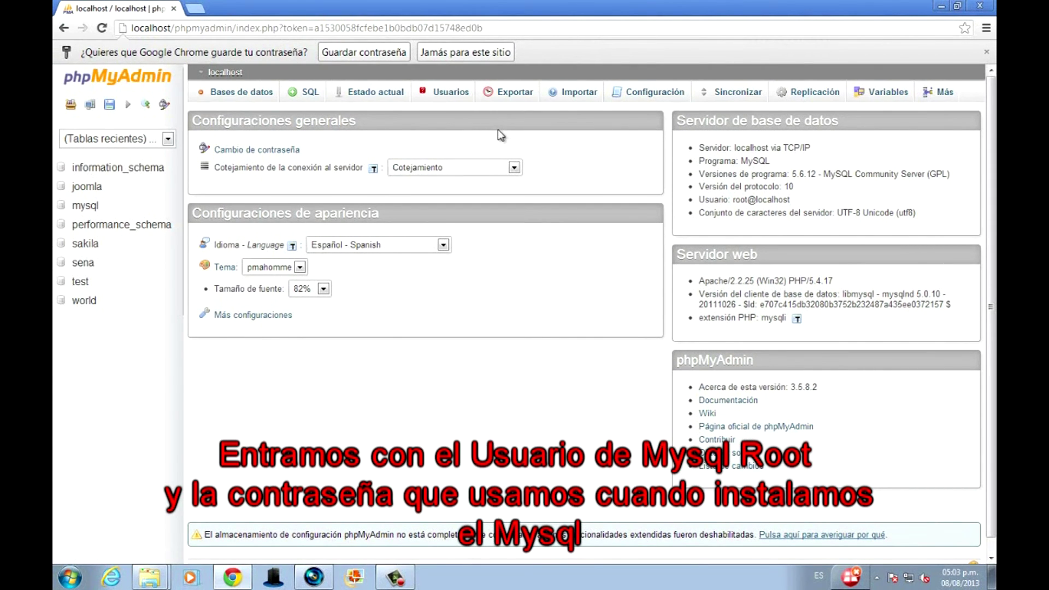
{"action": "scroll", "coordinate": [490, 314], "scroll_direction": "down", "scroll_amount": 1}
{"action": "scroll", "coordinate": [491, 313], "scroll_direction": "up", "scroll_amount": 1}
{"action": "left_click", "coordinate": [440, 94]}
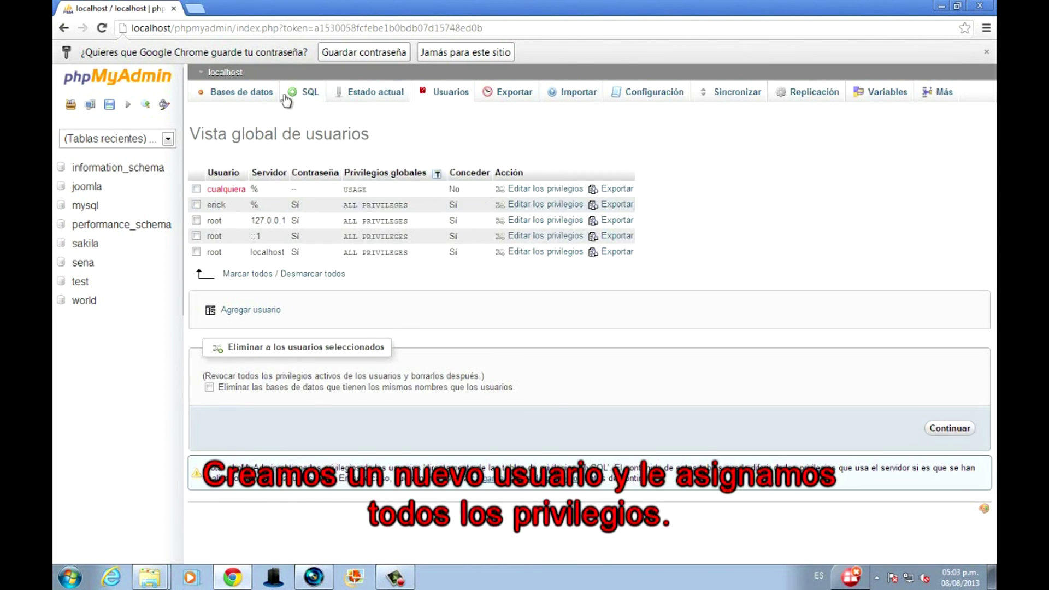
Start a new user allowed from Any host, entering its password twice.
{"action": "left_click", "coordinate": [221, 310]}
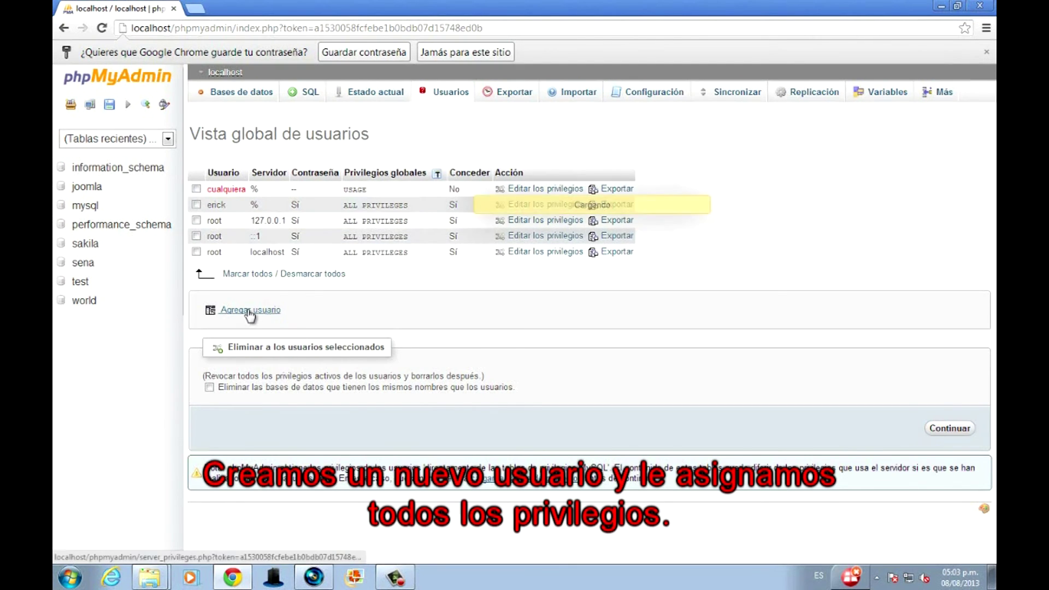
{"action": "left_click", "coordinate": [577, 249]}
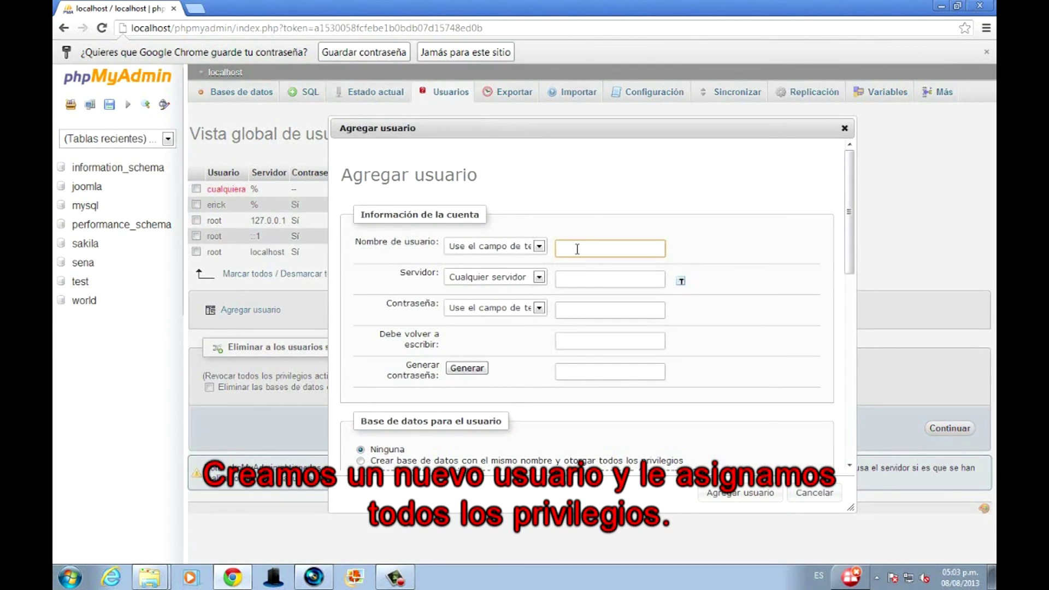
{"action": "left_click", "coordinate": [538, 278]}
{"action": "left_click", "coordinate": [516, 291]}
{"action": "left_click", "coordinate": [529, 279]}
{"action": "left_click", "coordinate": [507, 302]}
{"action": "left_click", "coordinate": [506, 280]}
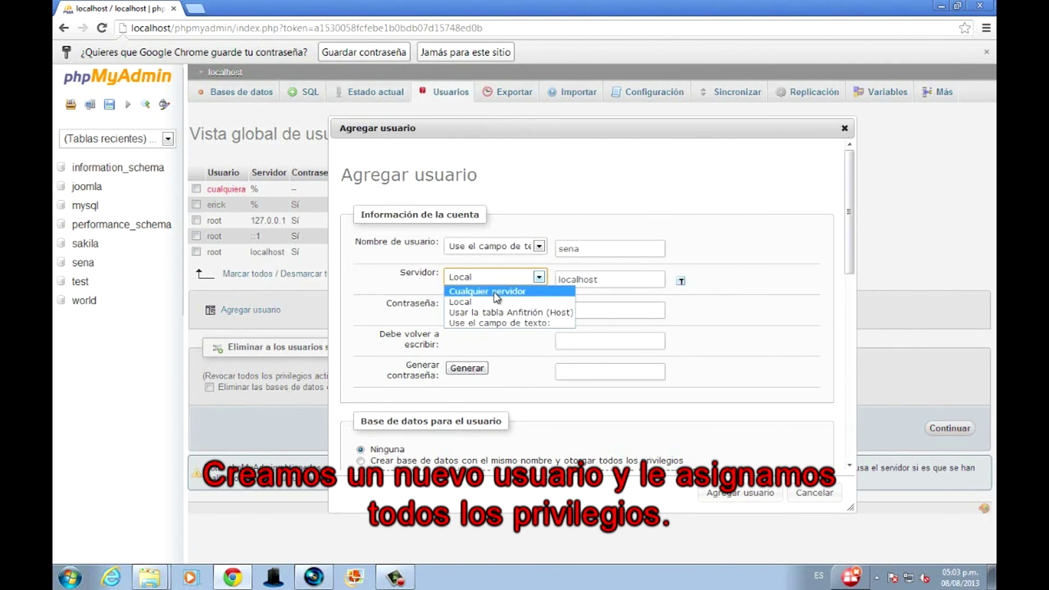
{"action": "left_click", "coordinate": [497, 294]}
{"action": "left_click", "coordinate": [566, 306]}
{"action": "left_click", "coordinate": [581, 343]}
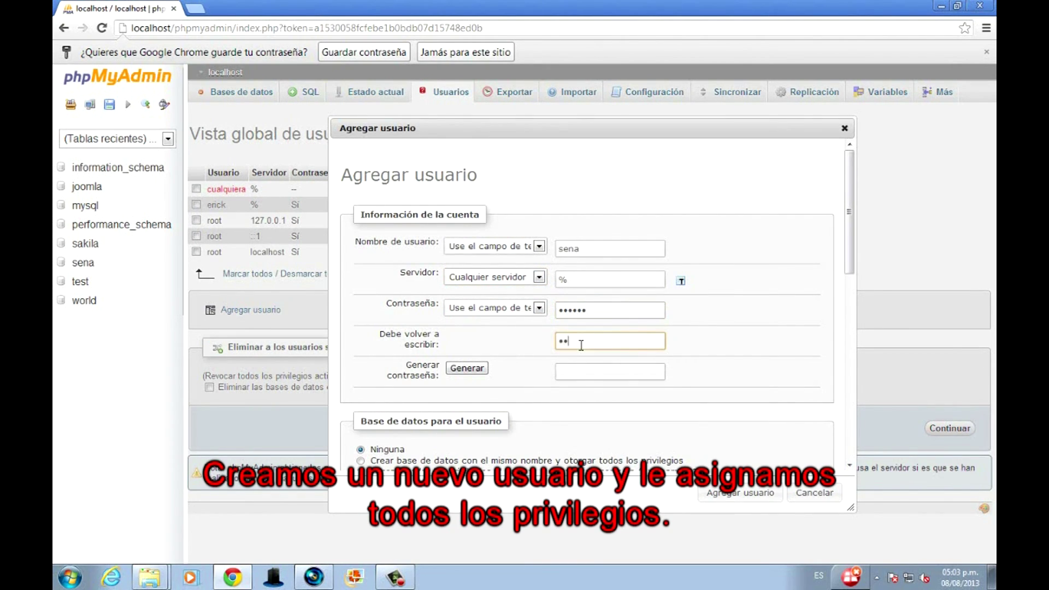
{"action": "left_click", "coordinate": [510, 386]}
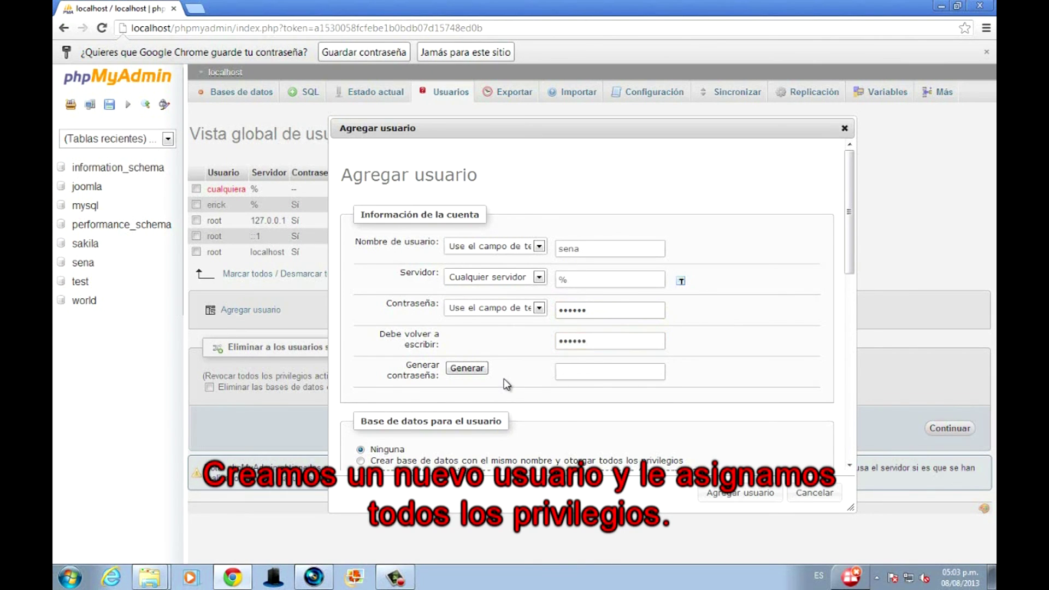
Grant wildcard-database and all global privileges, add the user, then log out.
{"action": "scroll", "coordinate": [492, 386], "scroll_direction": "down", "scroll_amount": 3}
{"action": "left_click", "coordinate": [360, 341]}
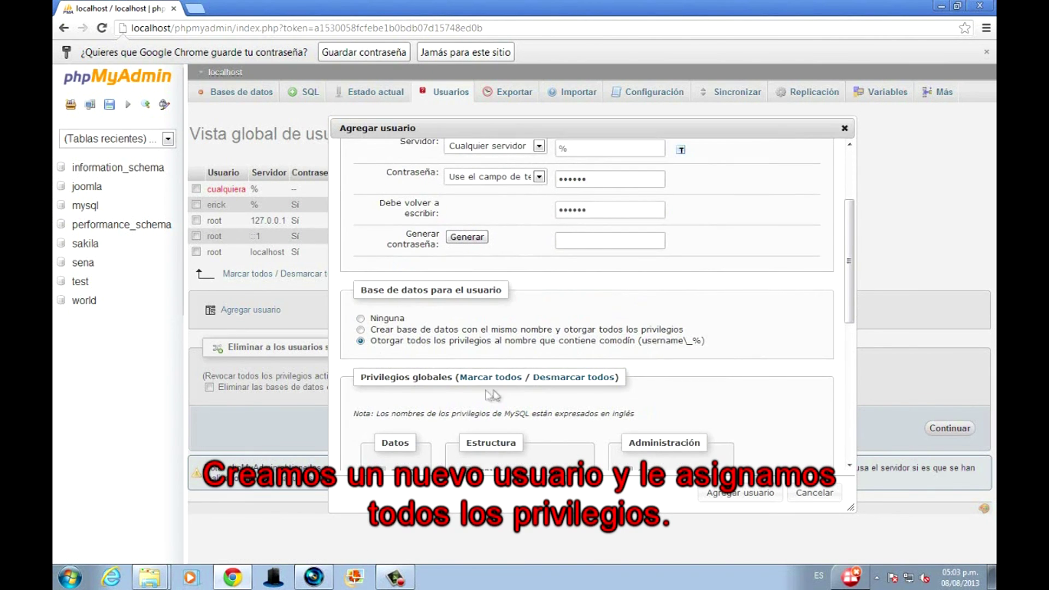
{"action": "scroll", "coordinate": [519, 405], "scroll_direction": "down", "scroll_amount": 2}
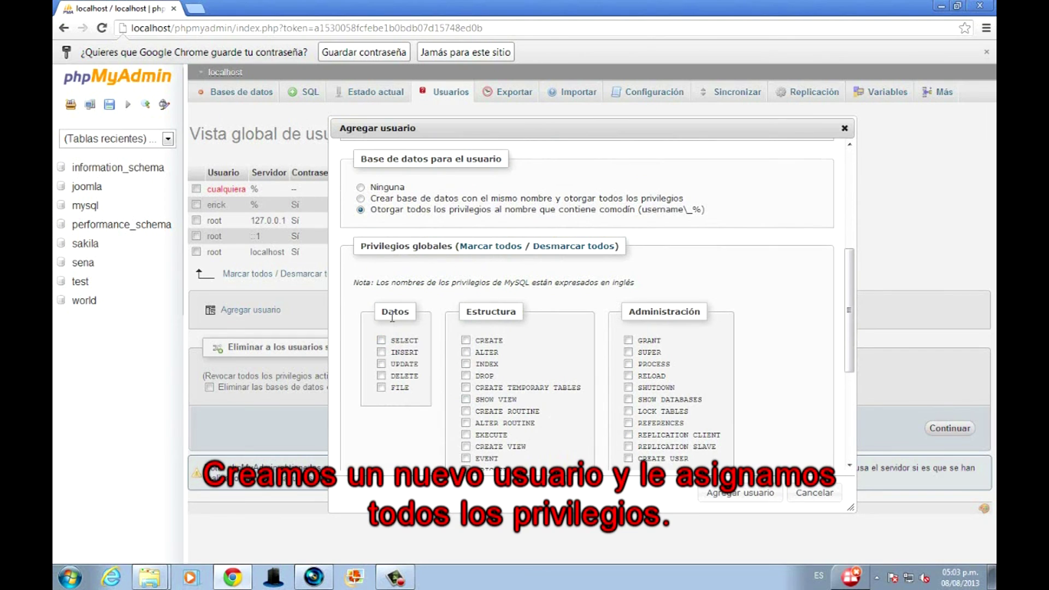
{"action": "right_click", "coordinate": [382, 341]}
{"action": "key", "text": "Escape"}
{"action": "left_click", "coordinate": [381, 340]}
{"action": "left_click", "coordinate": [490, 246]}
{"action": "scroll", "coordinate": [495, 311], "scroll_direction": "down", "scroll_amount": 4}
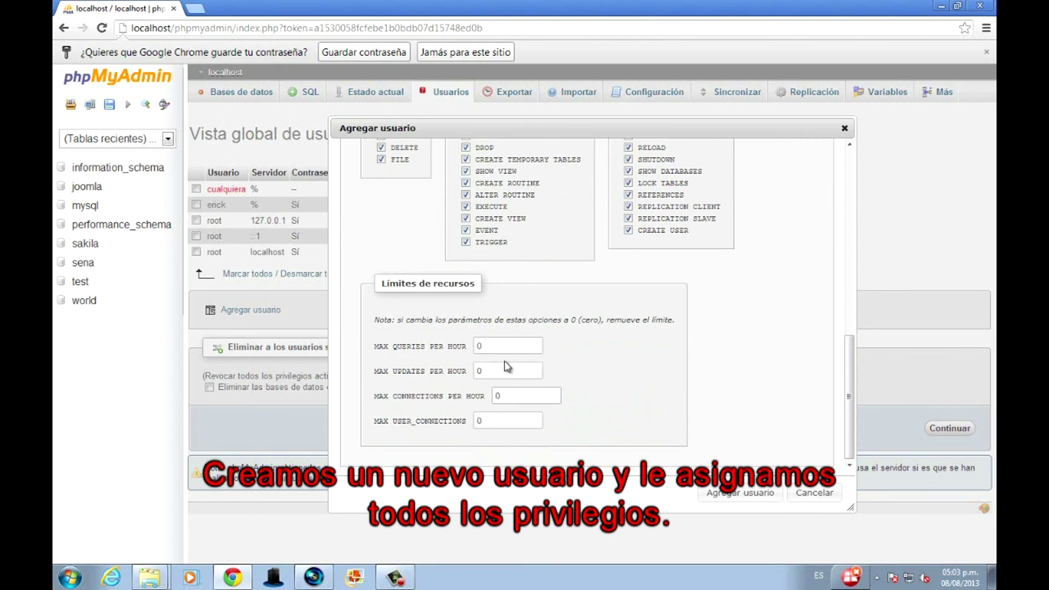
{"action": "left_click", "coordinate": [741, 492]}
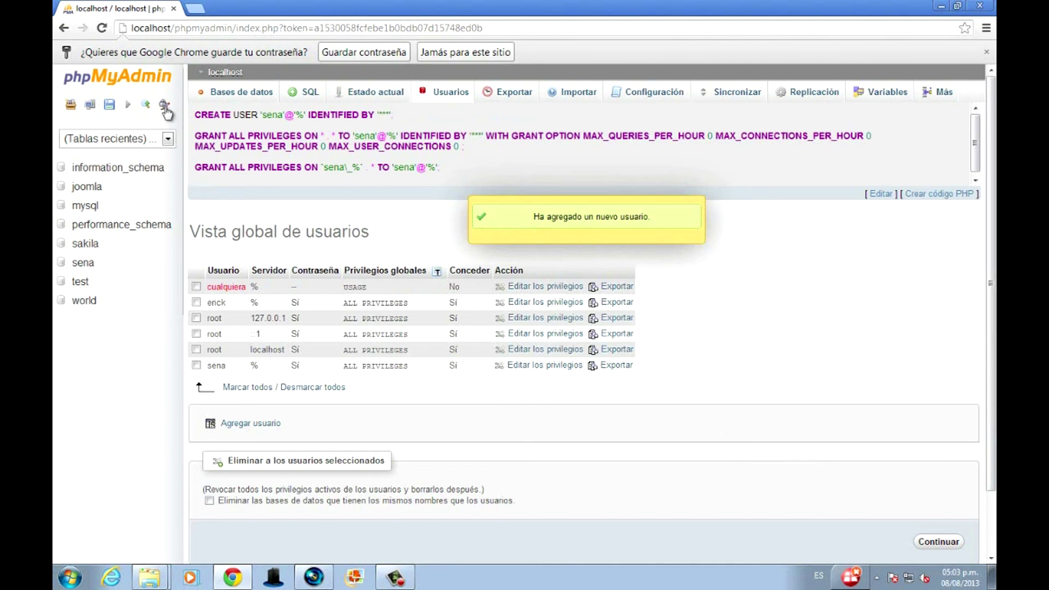
{"action": "left_click", "coordinate": [91, 104]}
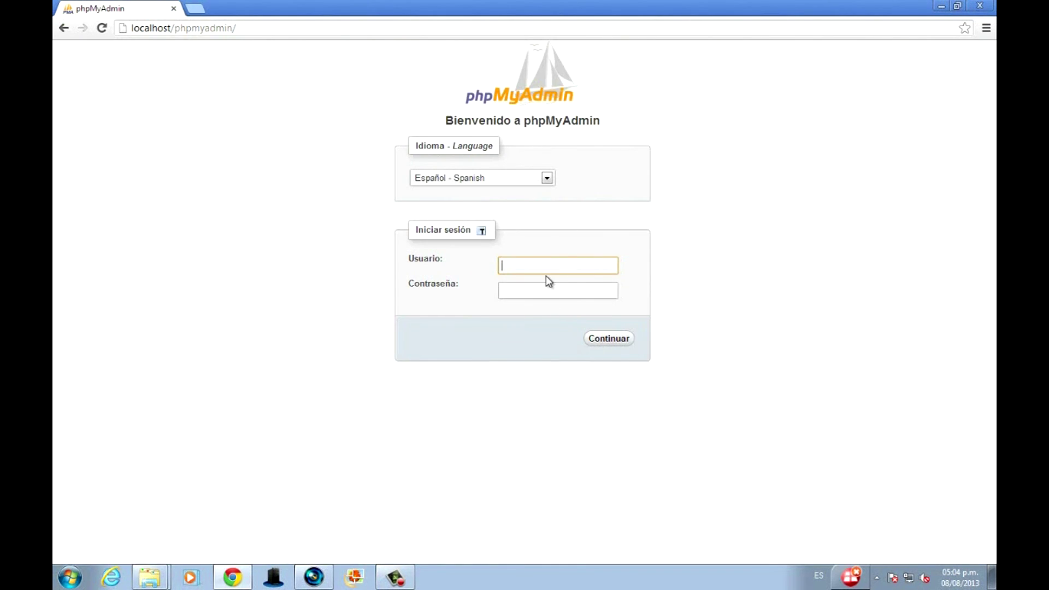
Sign in to phpMyAdmin with the new user's password and view its 8 databases.
{"action": "key", "text": "Tab"}
{"action": "type", "text": "s"}
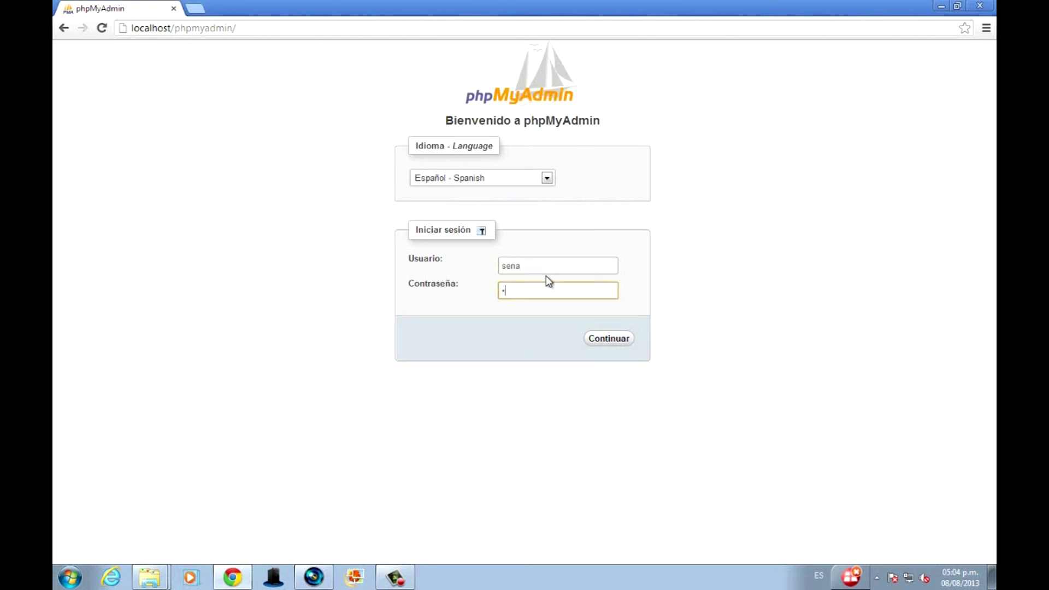
{"action": "key", "text": "Return"}
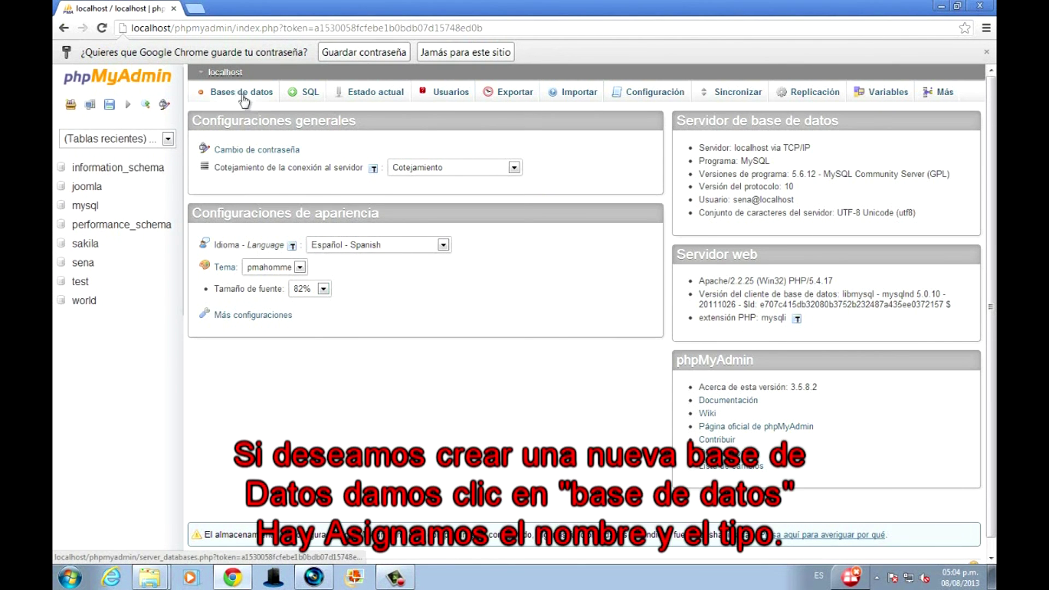
{"action": "left_click", "coordinate": [249, 92]}
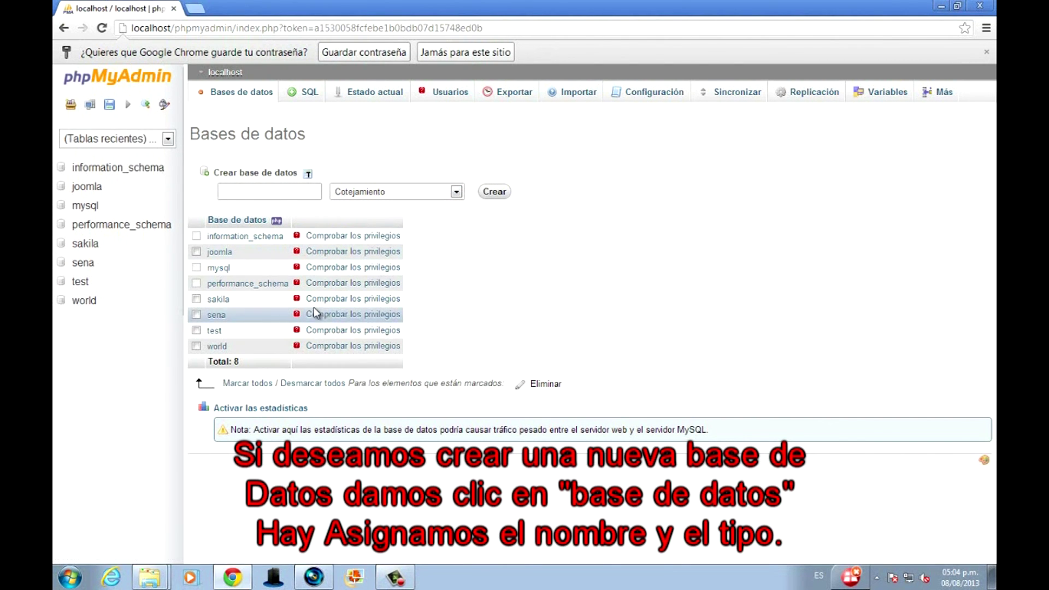
{"action": "left_click", "coordinate": [180, 28]}
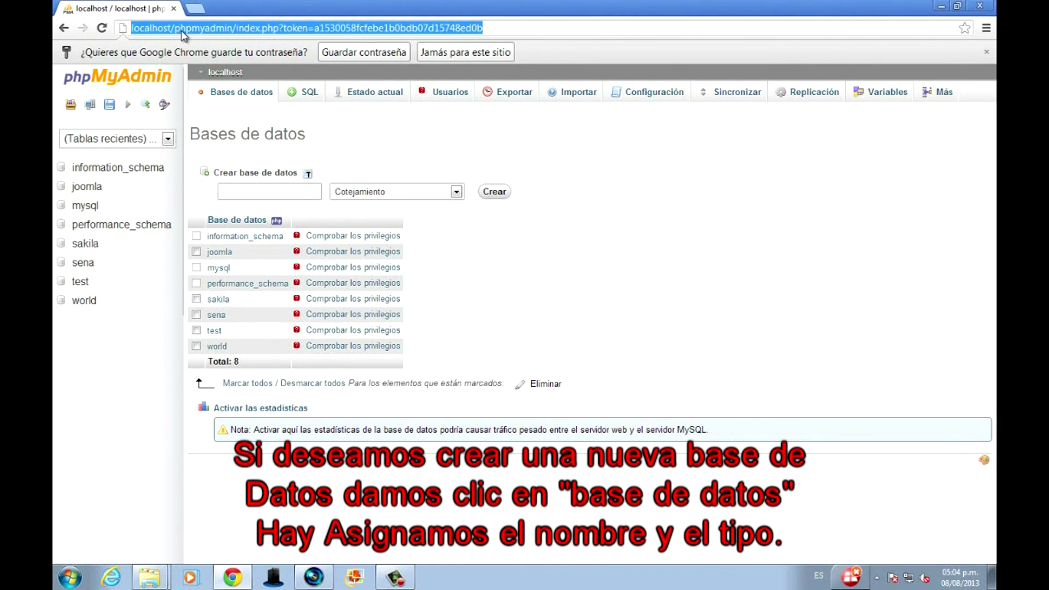
Browse to localhost and check the Joomla 'Servidor Web Apache' home page served by the new setup.
{"action": "type", "text": "local"}
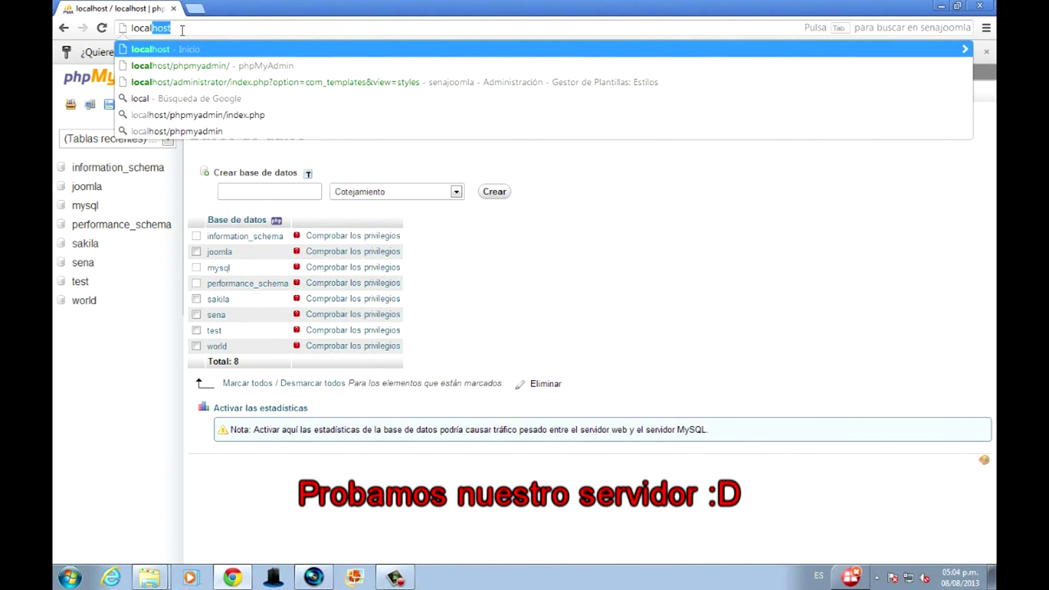
{"action": "key", "text": "Return"}
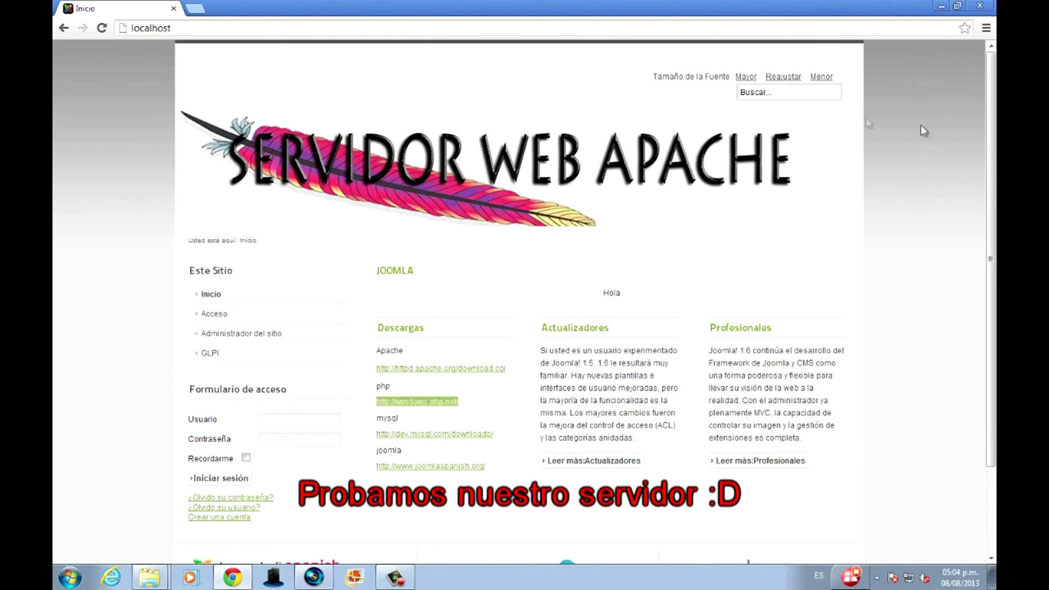
{"action": "scroll", "coordinate": [398, 280], "scroll_direction": "down", "scroll_amount": 2}
{"action": "scroll", "coordinate": [363, 228], "scroll_direction": "up", "scroll_amount": 2}
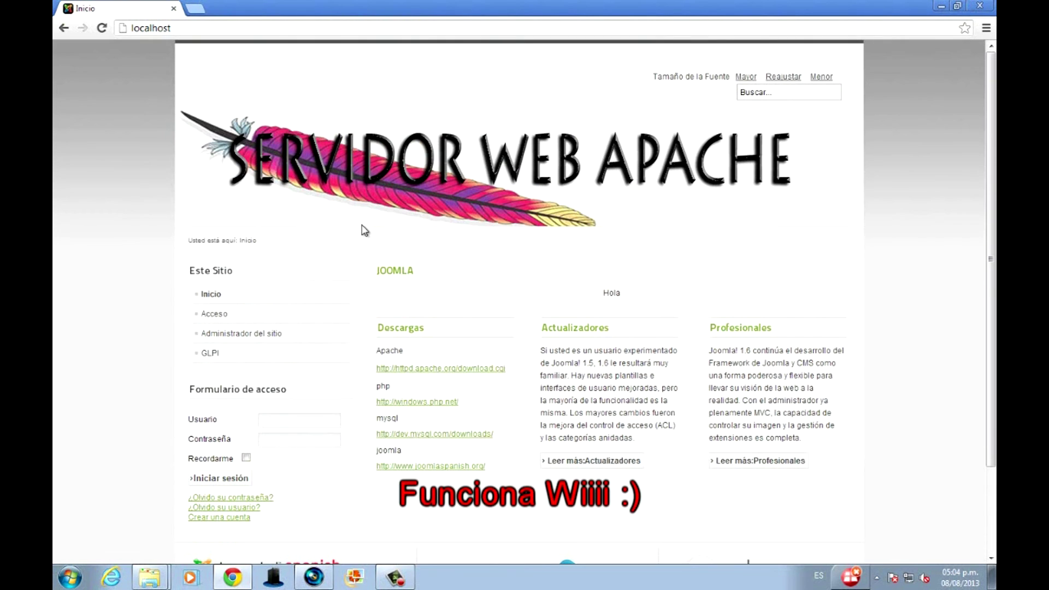